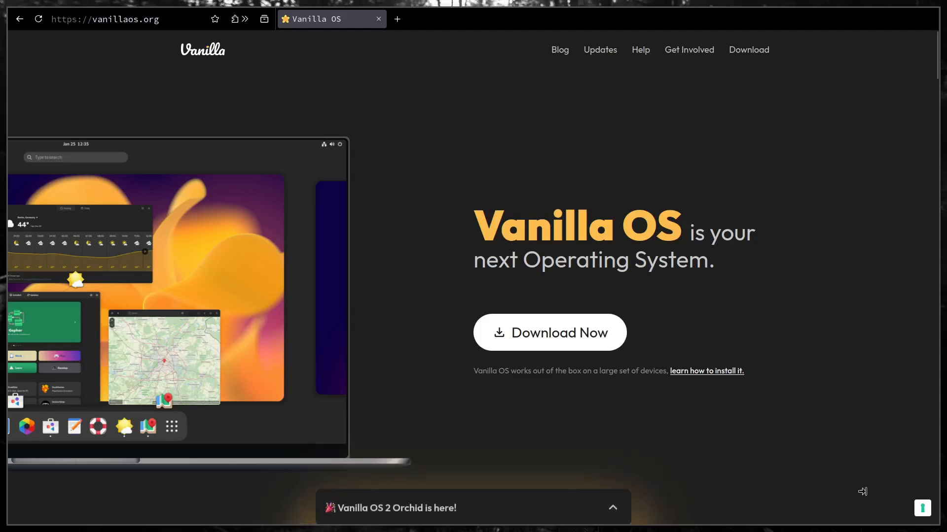
Look through the Vanilla OS homepage, from the Work, Play, Develop, Access, Solid and Versatile sections to the footer links.
{"action": "scroll", "coordinate": [454, 393], "scroll_direction": "down", "scroll_amount": 5}
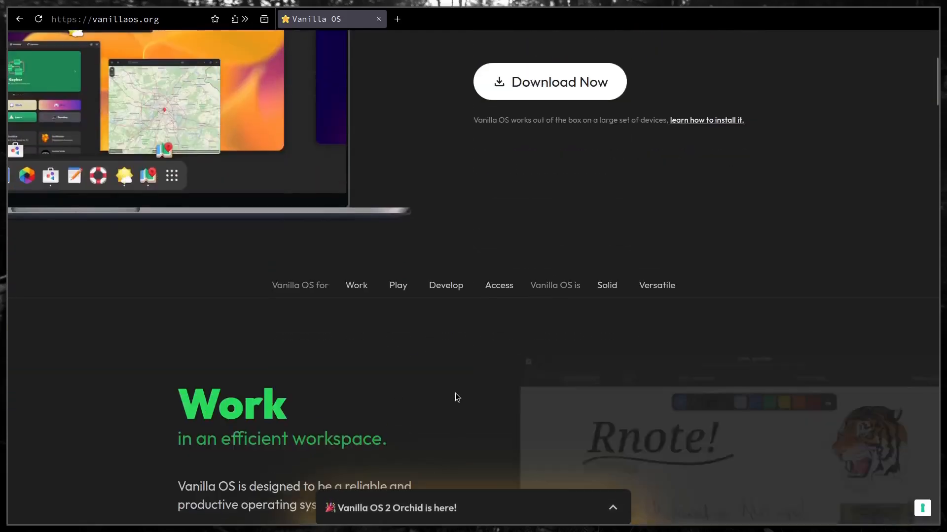
{"action": "scroll", "coordinate": [454, 394], "scroll_direction": "down", "scroll_amount": 3}
{"action": "scroll", "coordinate": [454, 393], "scroll_direction": "down", "scroll_amount": 4}
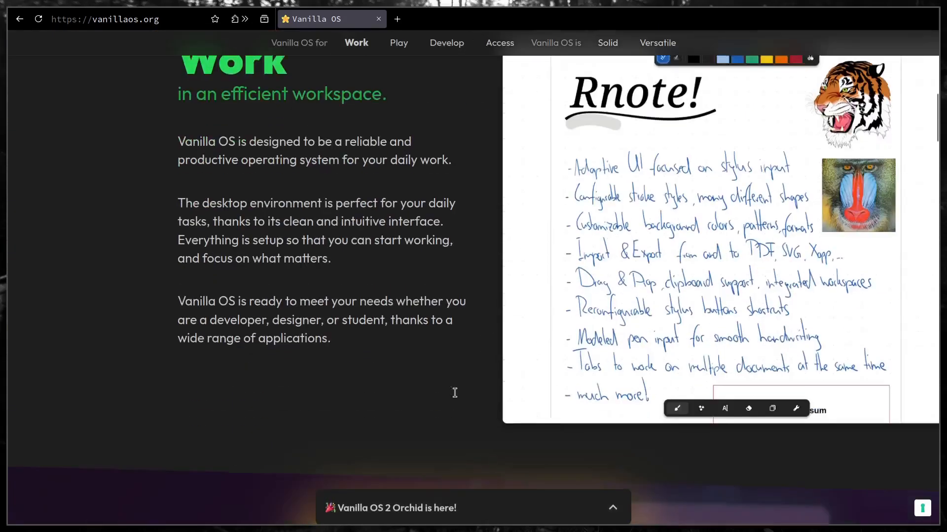
{"action": "scroll", "coordinate": [451, 392], "scroll_direction": "up", "scroll_amount": 12}
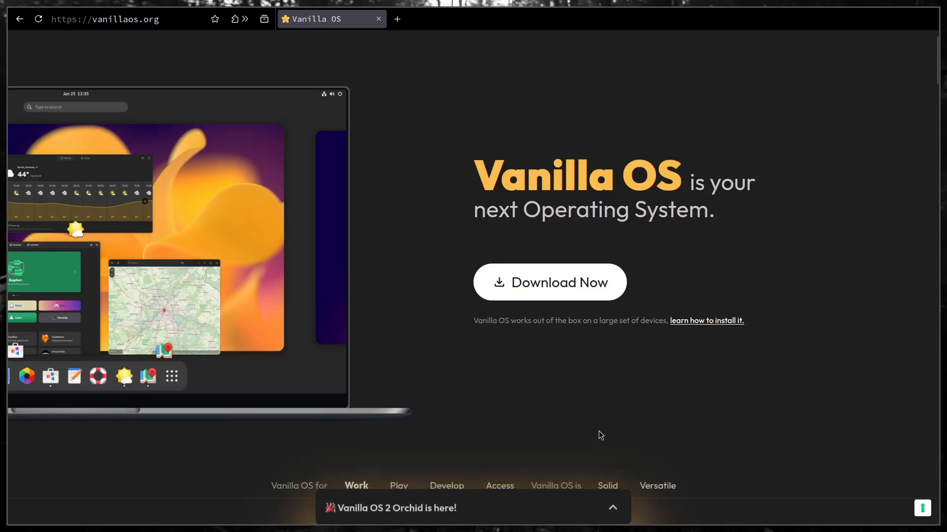
{"action": "scroll", "coordinate": [606, 432], "scroll_direction": "down", "scroll_amount": 15}
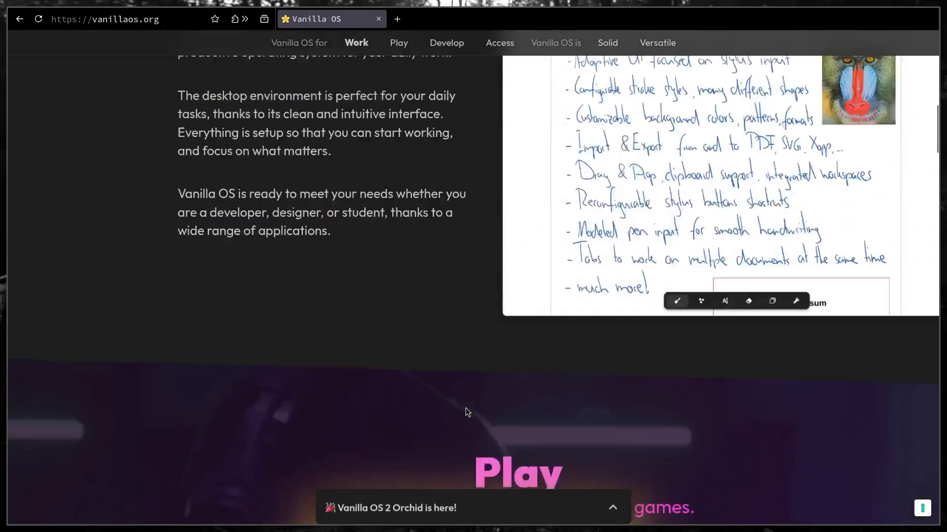
{"action": "scroll", "coordinate": [468, 412], "scroll_direction": "down", "scroll_amount": 10}
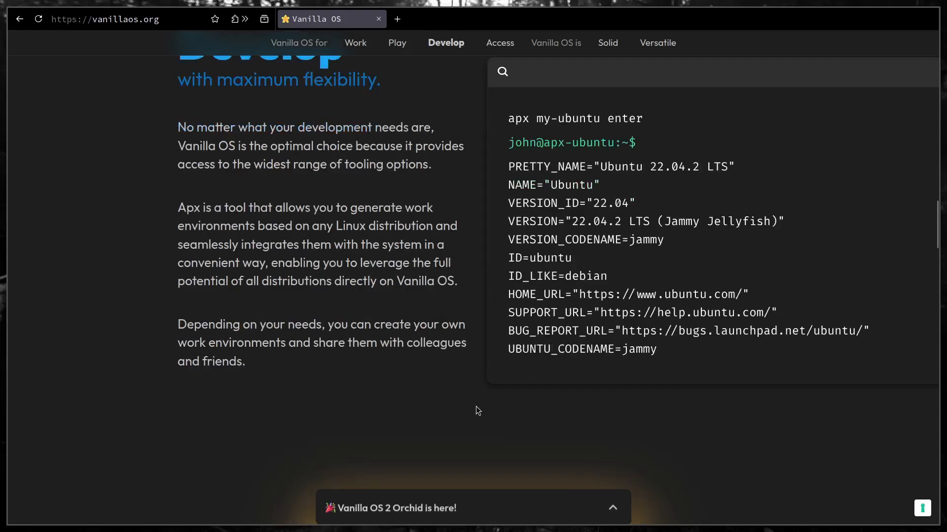
{"action": "scroll", "coordinate": [461, 400], "scroll_direction": "down", "scroll_amount": 15}
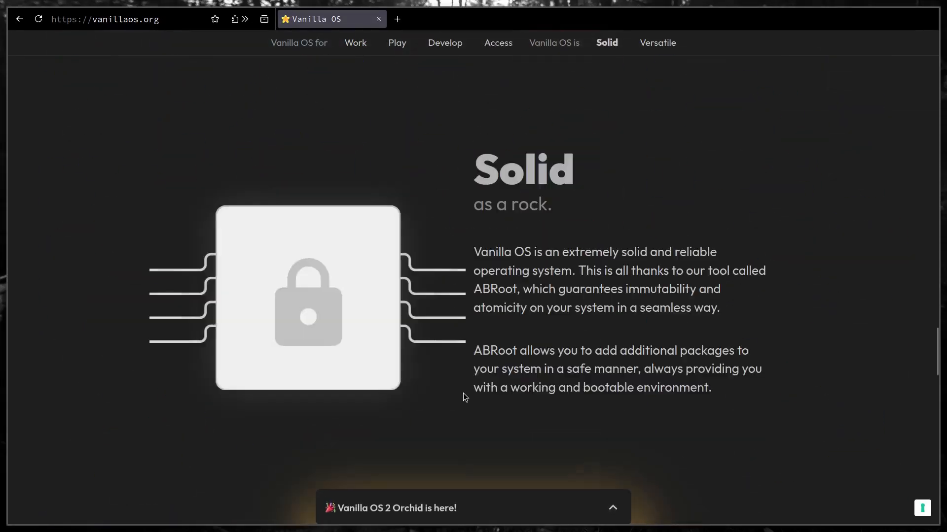
{"action": "scroll", "coordinate": [475, 399], "scroll_direction": "down", "scroll_amount": 10}
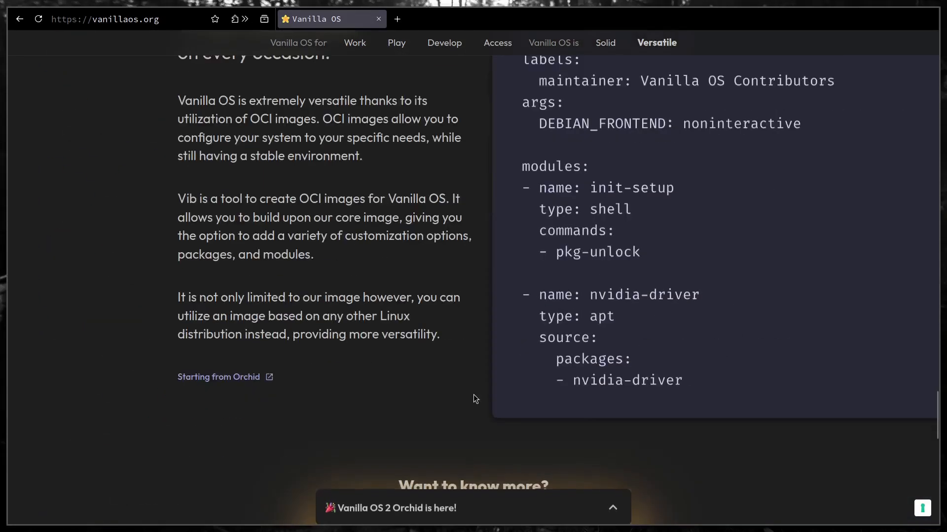
{"action": "scroll", "coordinate": [475, 399], "scroll_direction": "down", "scroll_amount": 5}
{"action": "scroll", "coordinate": [471, 397], "scroll_direction": "up", "scroll_amount": 6}
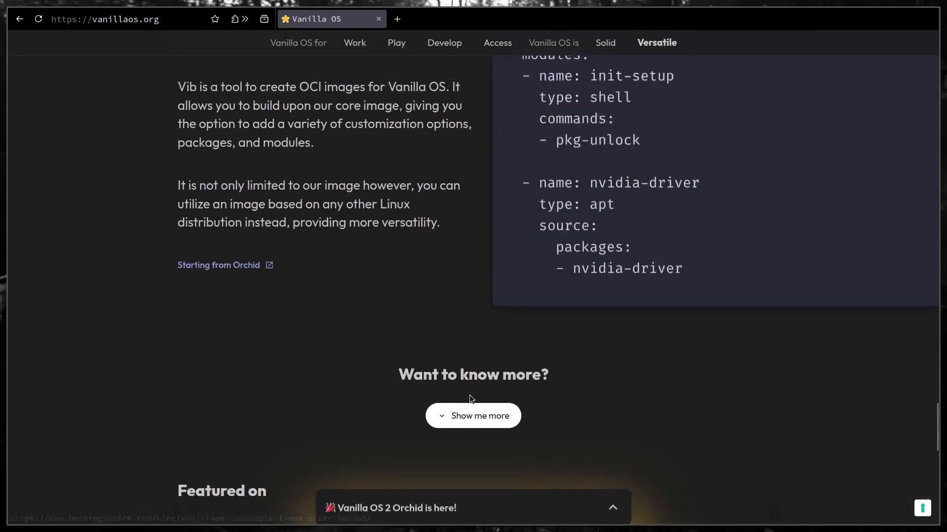
{"action": "scroll", "coordinate": [469, 397], "scroll_direction": "down", "scroll_amount": 5}
{"action": "scroll", "coordinate": [468, 393], "scroll_direction": "down", "scroll_amount": 5}
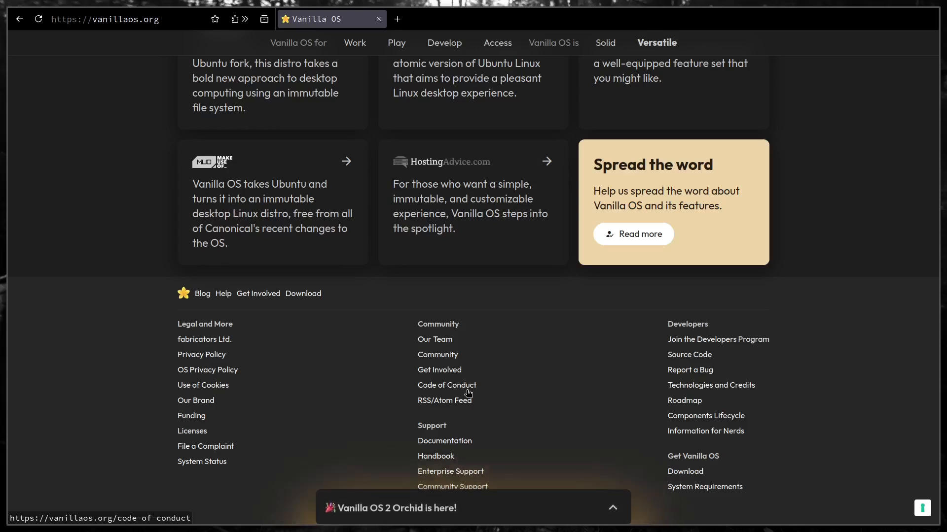
{"action": "scroll", "coordinate": [530, 350], "scroll_direction": "down", "scroll_amount": 2}
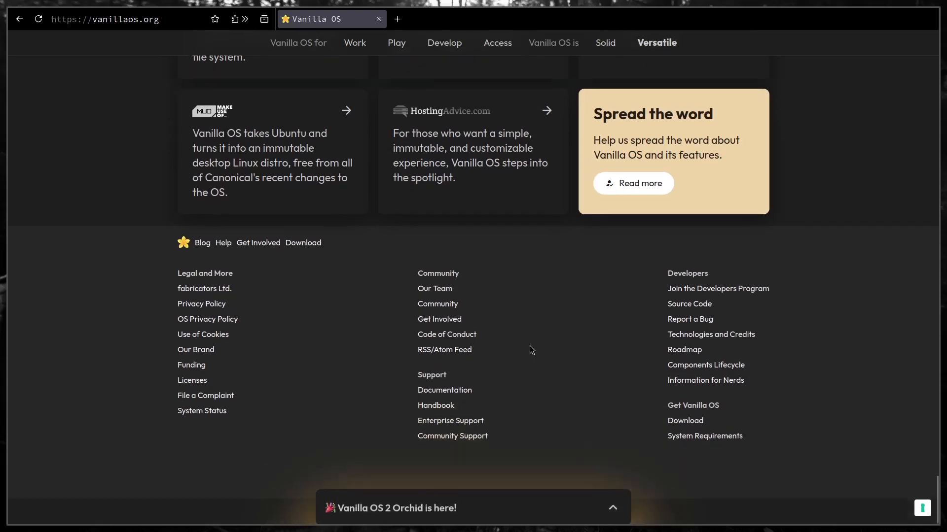
{"action": "scroll", "coordinate": [531, 350], "scroll_direction": "up", "scroll_amount": 4}
{"action": "scroll", "coordinate": [532, 350], "scroll_direction": "up", "scroll_amount": 20}
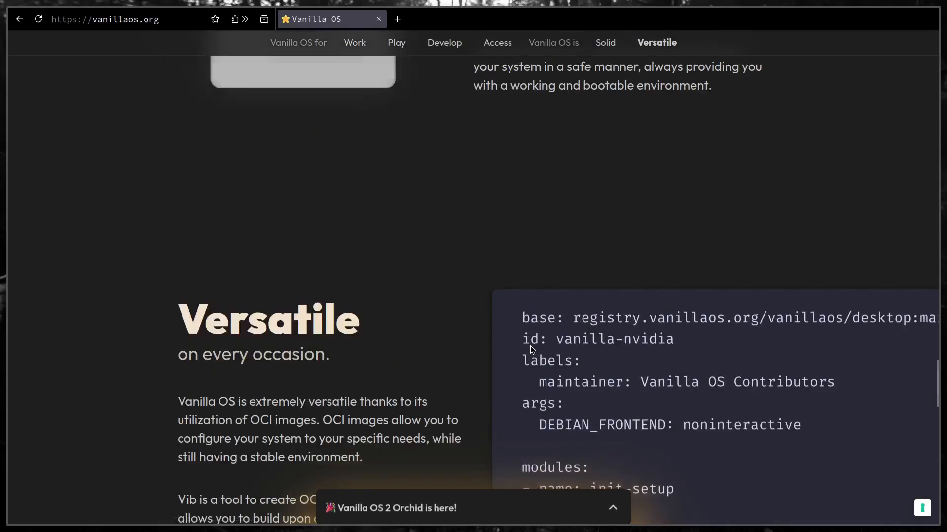
{"action": "scroll", "coordinate": [532, 350], "scroll_direction": "up", "scroll_amount": 15}
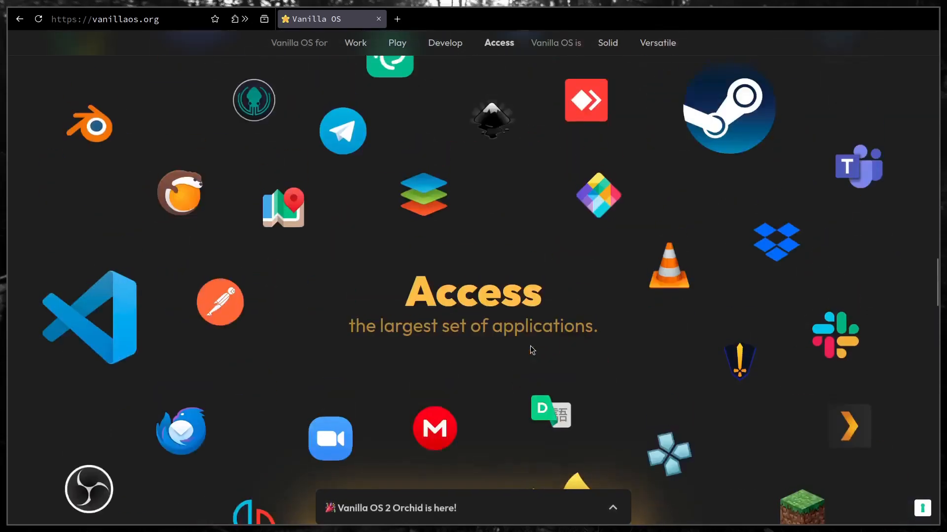
{"action": "scroll", "coordinate": [532, 350], "scroll_direction": "up", "scroll_amount": 15}
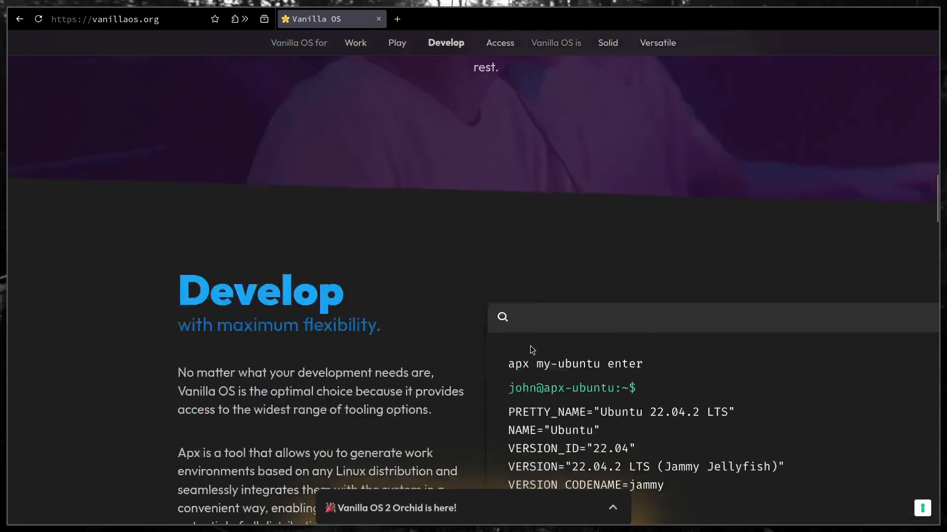
{"action": "scroll", "coordinate": [531, 350], "scroll_direction": "up", "scroll_amount": 15}
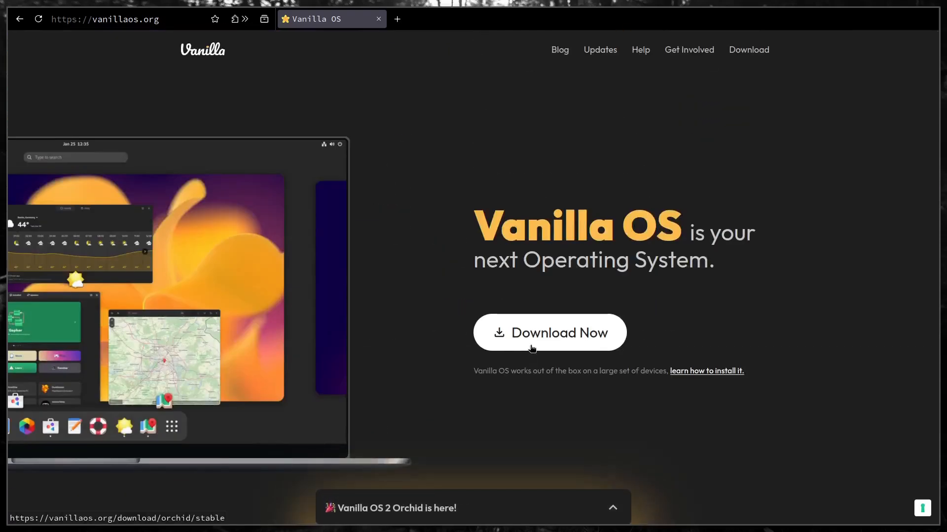
Close the browser and switch to Virtual Machine Manager.
{"action": "key", "text": "super+q"}
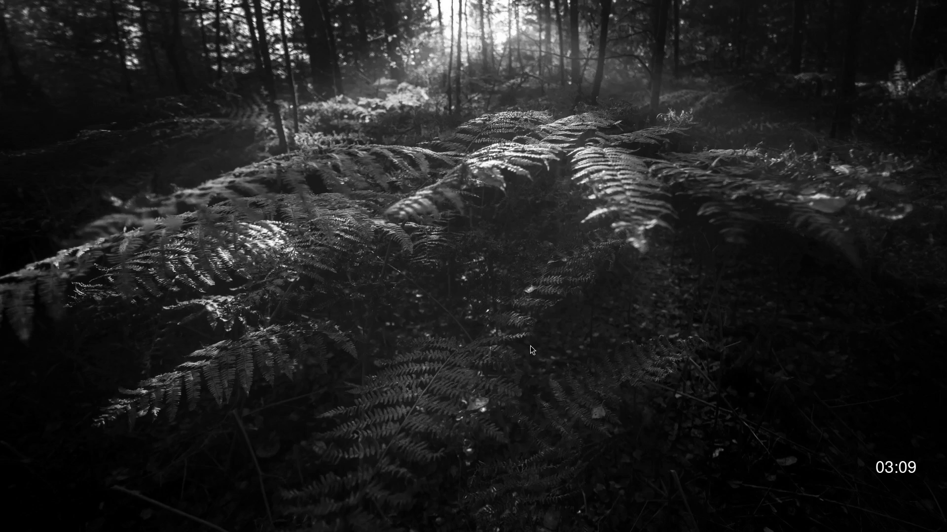
{"action": "key", "text": "super"}
{"action": "type", "text": "virt"}
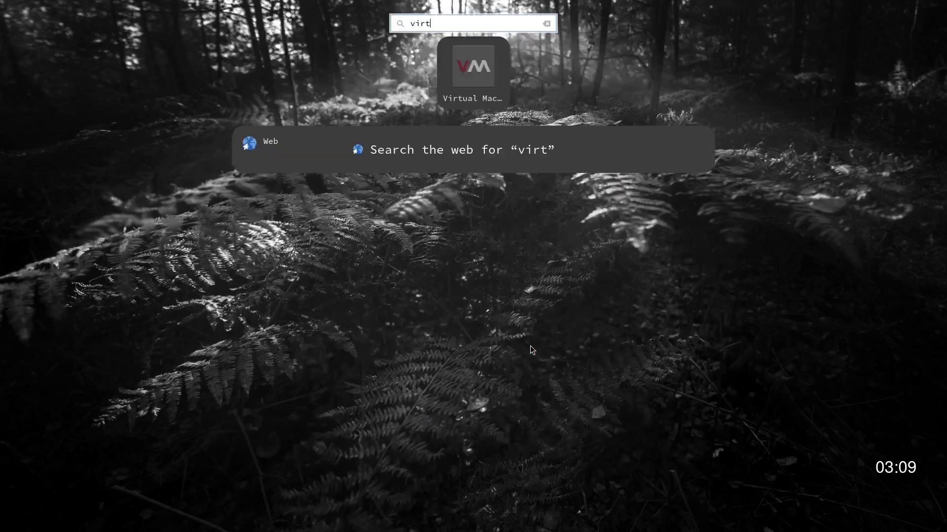
{"action": "key", "text": "Return"}
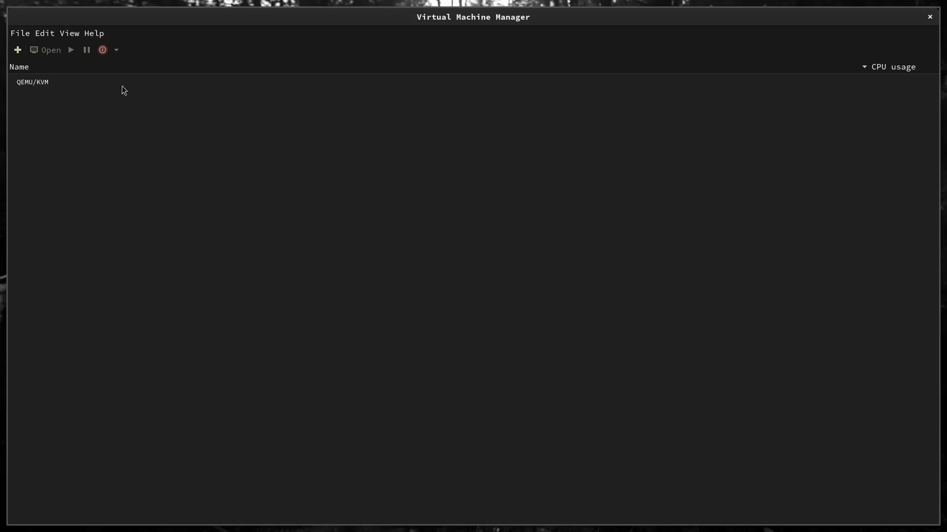
Start a new virtual machine from local install media, using VanillaOS-2-stable.20240728.iso from the Downloads storage pool.
{"action": "left_click", "coordinate": [18, 50]}
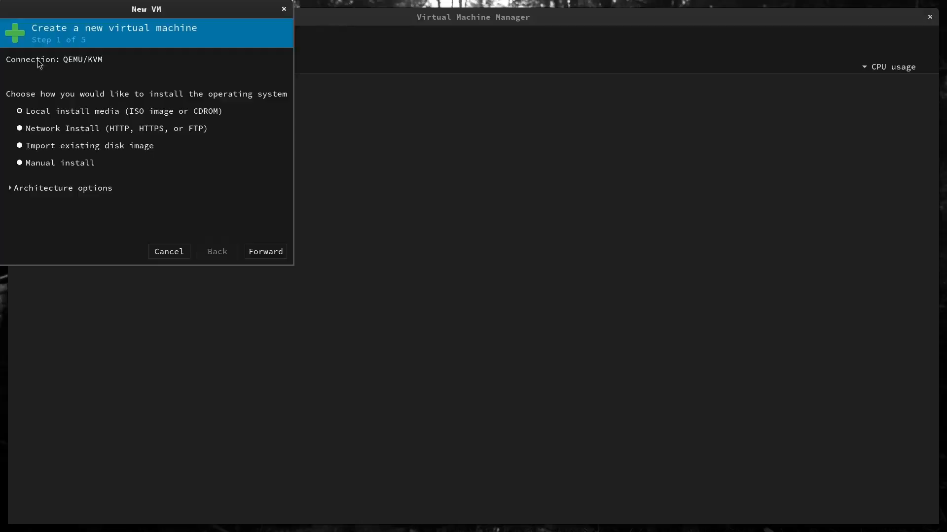
{"action": "left_click", "coordinate": [260, 256]}
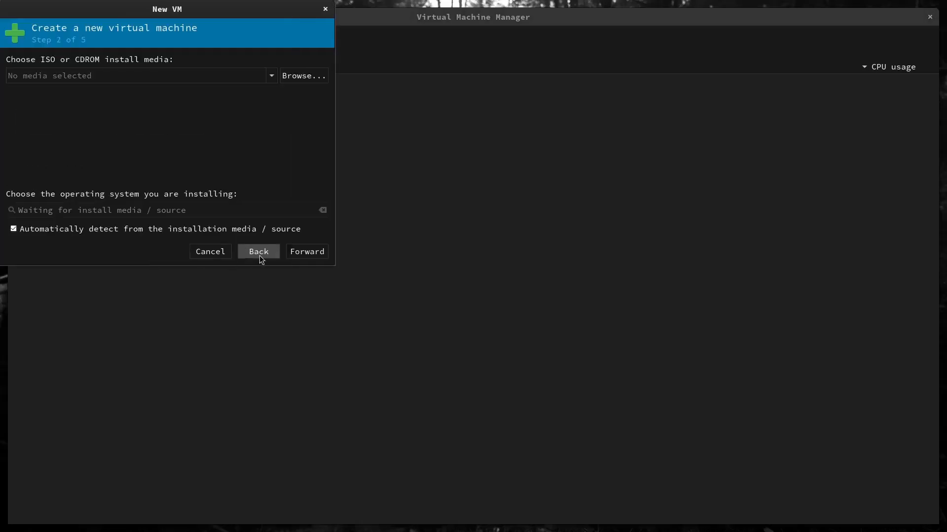
{"action": "left_click", "coordinate": [307, 77]}
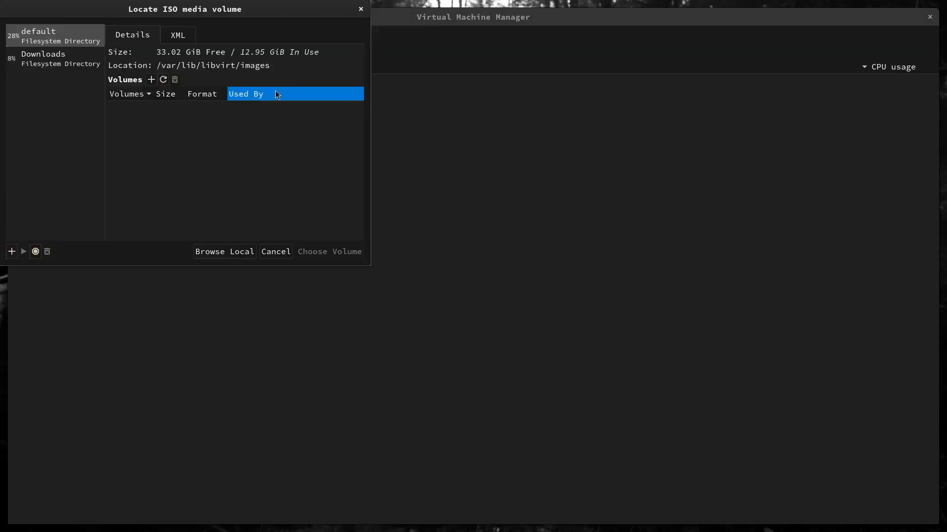
{"action": "left_click", "coordinate": [67, 65]}
{"action": "double_click", "coordinate": [179, 107]}
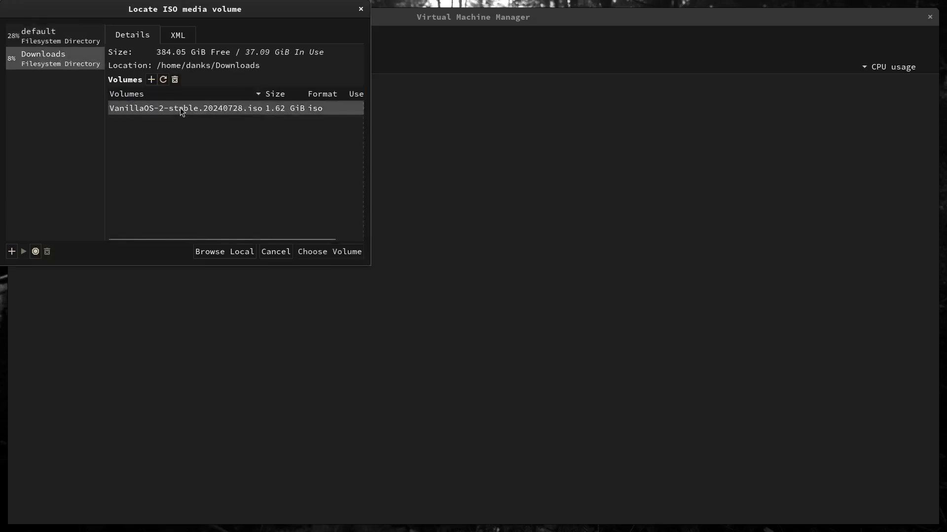
Turn off automatic operating system detection, choose Ubuntu 22.04 LTS as the system being installed, and continue to the memory and CPU settings.
{"action": "left_click", "coordinate": [13, 229]}
{"action": "left_click", "coordinate": [49, 211]}
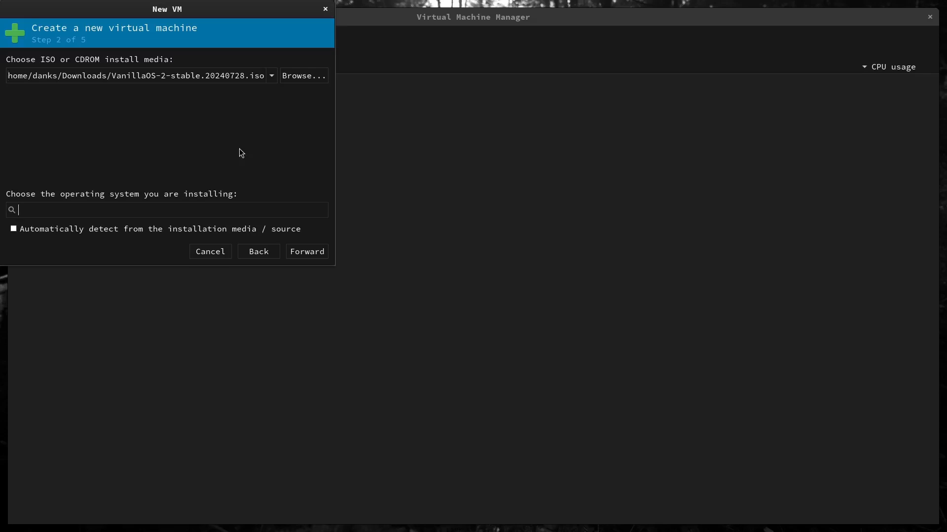
{"action": "type", "text": "ubuntu"}
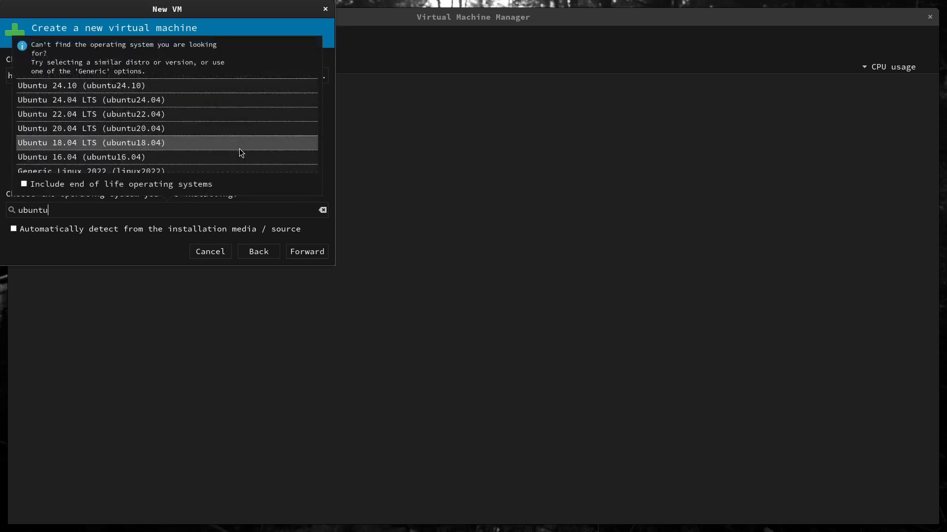
{"action": "type", "text": " 22"}
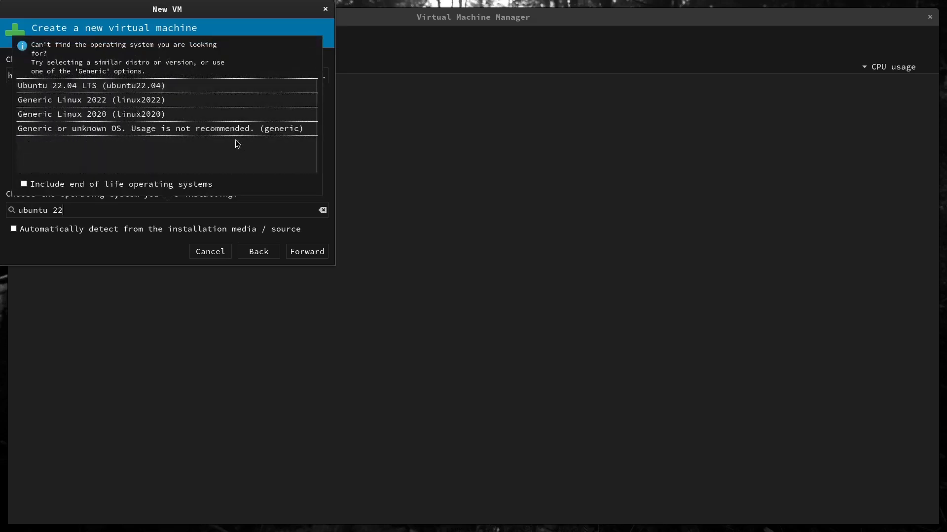
{"action": "left_click", "coordinate": [136, 86]}
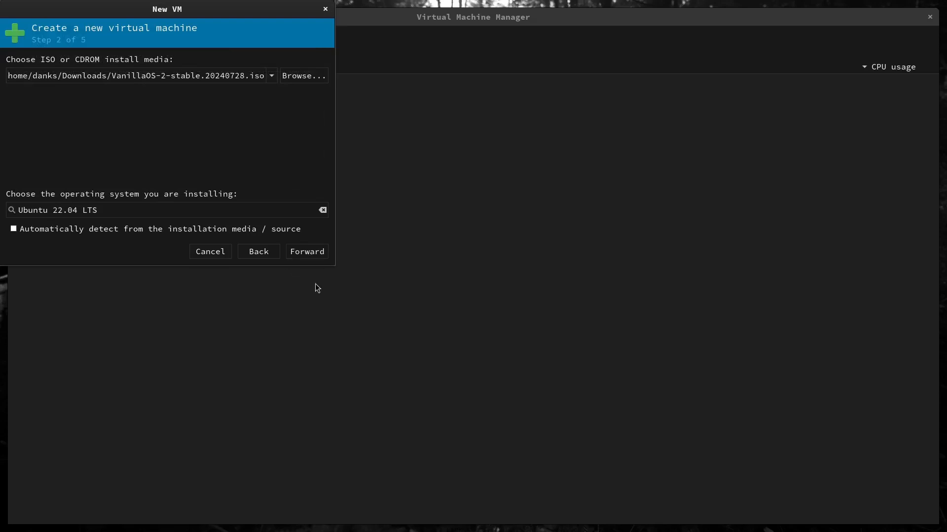
{"action": "left_click", "coordinate": [318, 257]}
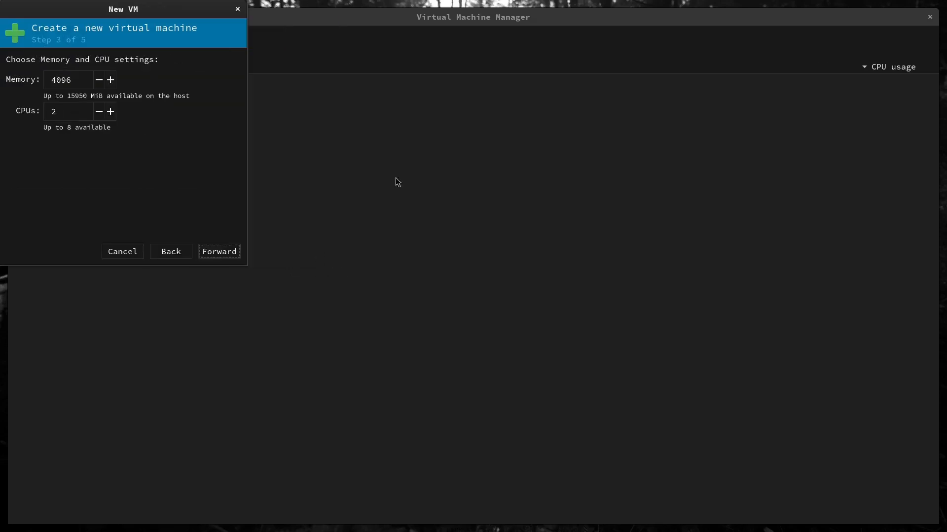
Give the virtual machine 4 CPUs and 8000 MiB of memory, and continue to the storage settings.
{"action": "left_click_drag", "start_coordinate": [68, 113], "coordinate": [40, 111]}
{"action": "type", "text": "4"}
{"action": "left_click_drag", "start_coordinate": [76, 79], "coordinate": [33, 77]}
{"action": "type", "text": "8000"}
{"action": "left_click", "coordinate": [230, 256]}
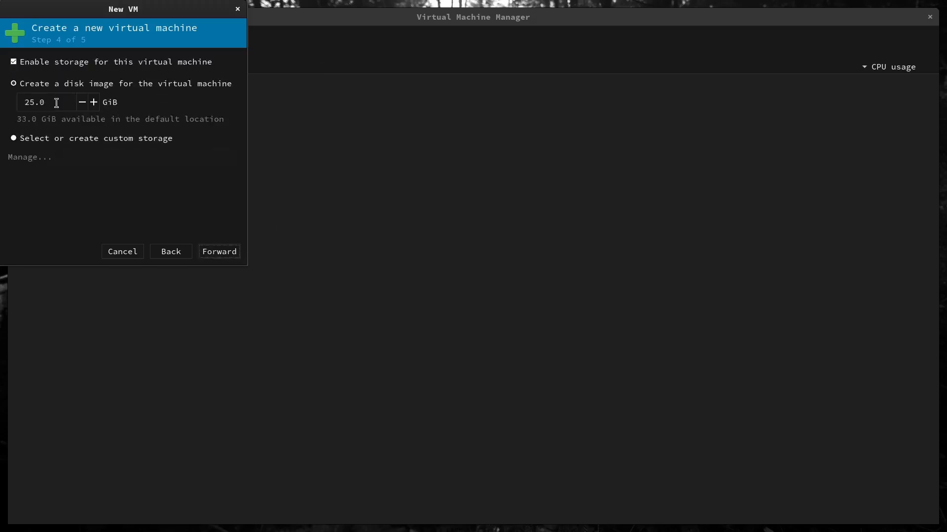
Set the virtual machine's new disk image size to 50 GiB and continue to the final summary.
{"action": "left_click_drag", "start_coordinate": [34, 102], "coordinate": [15, 102]}
{"action": "type", "text": "50"}
{"action": "left_click", "coordinate": [220, 252]}
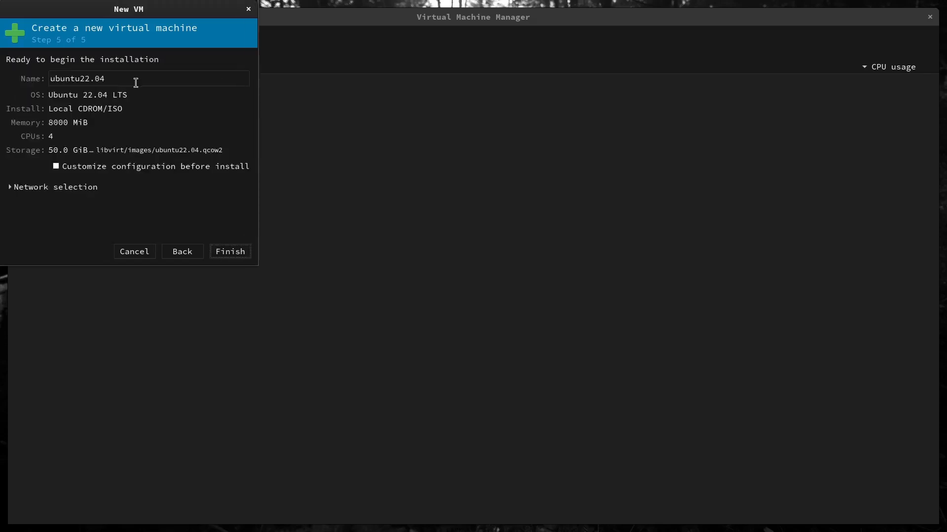
Try to create the virtual machine under the name "vanilla os 2".
{"action": "left_click_drag", "start_coordinate": [135, 82], "coordinate": [23, 59]}
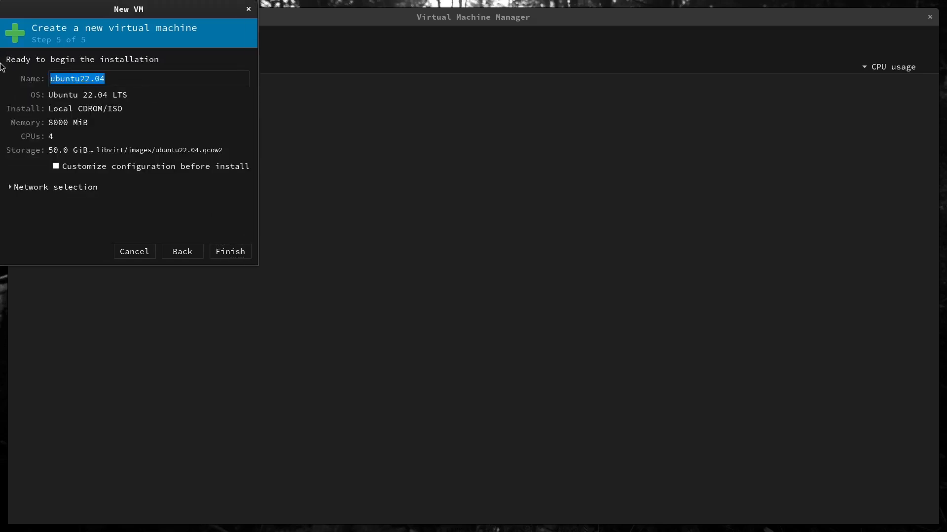
{"action": "type", "text": "van"}
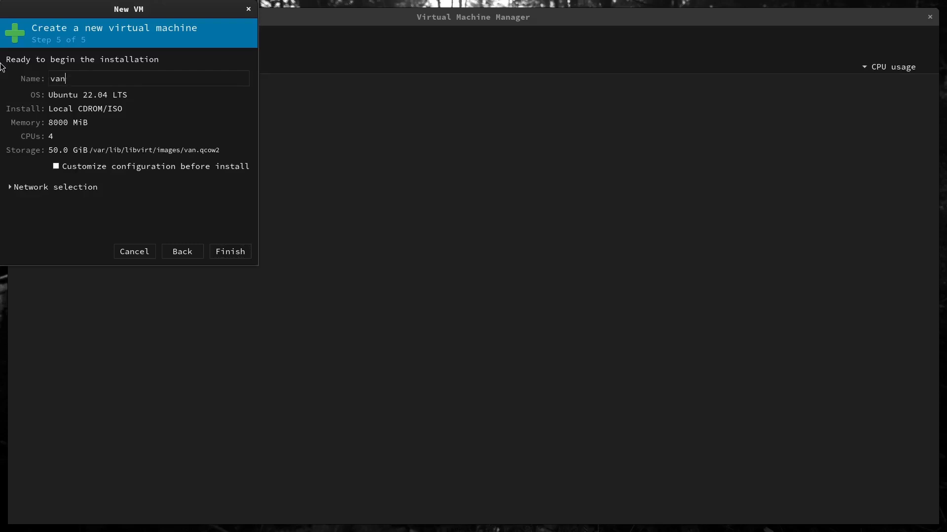
{"action": "type", "text": "illa "}
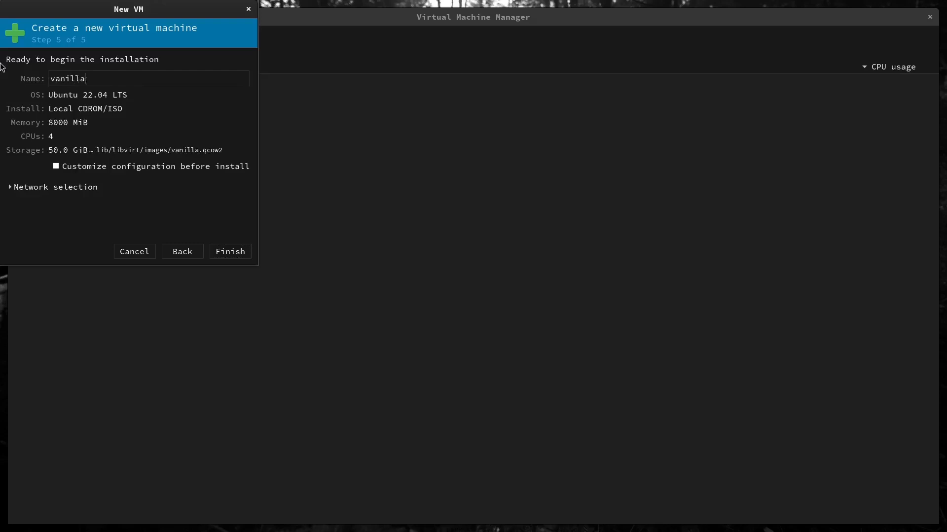
{"action": "type", "text": "os 2"}
{"action": "left_click", "coordinate": [230, 252]}
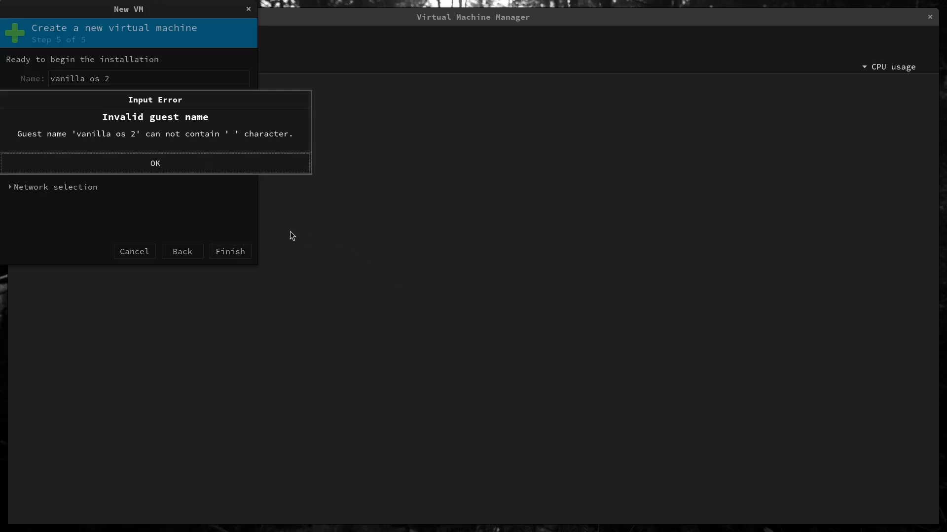
Rename the virtual machine "vanilla_os_2", enable customizing its configuration before install, and finish the creation wizard.
{"action": "left_click", "coordinate": [153, 165]}
{"action": "left_click_drag", "start_coordinate": [110, 79], "coordinate": [85, 79]}
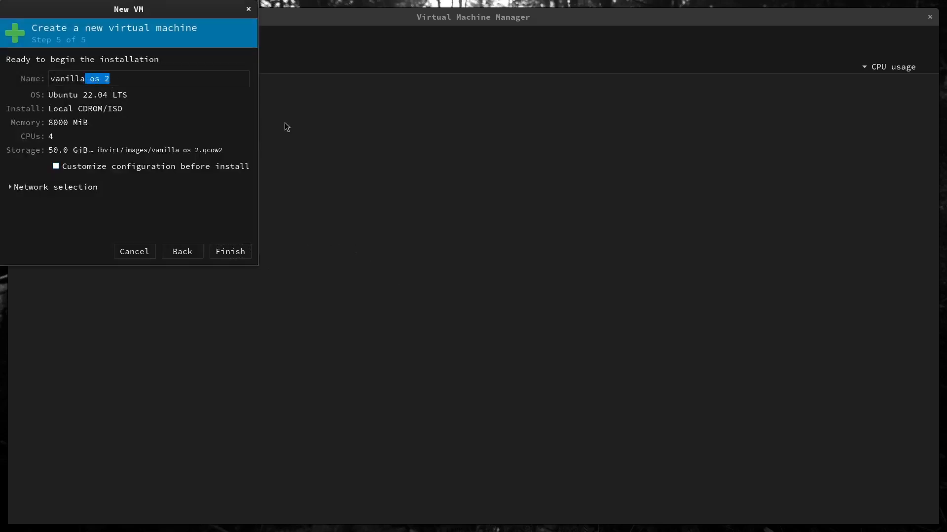
{"action": "type", "text": "_os_2"}
{"action": "left_click", "coordinate": [57, 167]}
{"action": "left_click", "coordinate": [56, 167]}
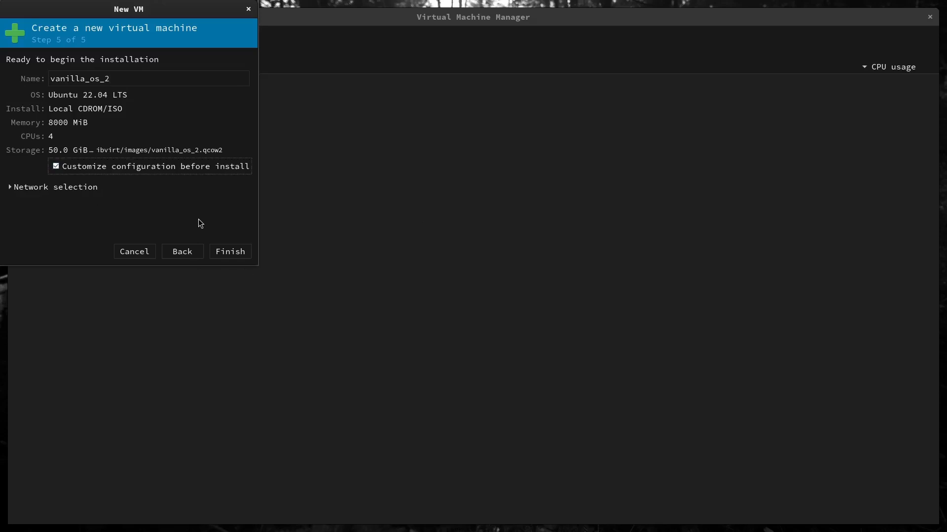
{"action": "left_click", "coordinate": [228, 252]}
{"action": "left_click", "coordinate": [256, 174]}
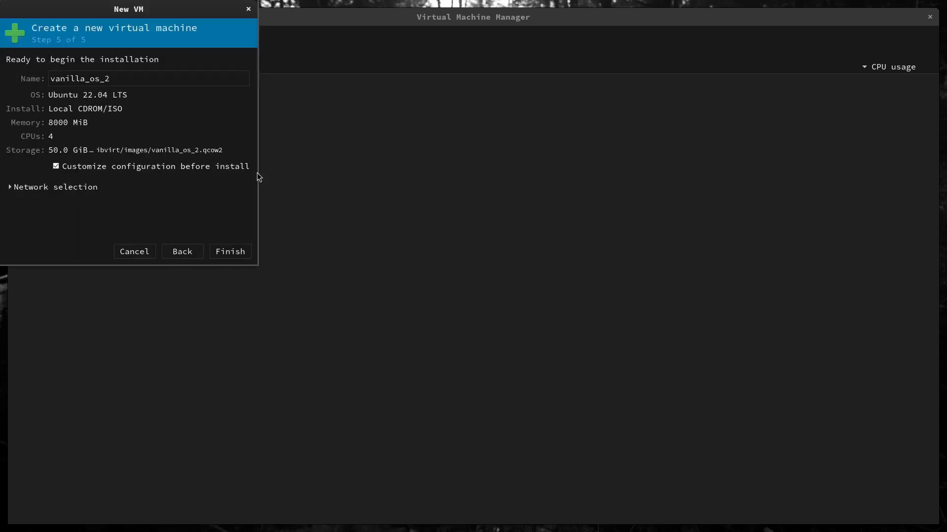
Set the virtual machine's firmware to UEFI and apply the change.
{"action": "left_click_drag", "start_coordinate": [298, 10], "coordinate": [455, 69]}
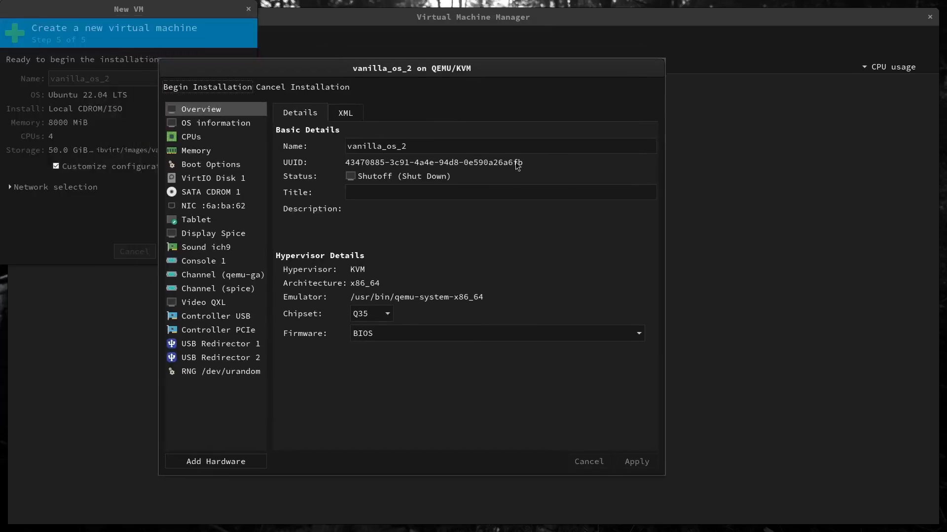
{"action": "left_click", "coordinate": [454, 340]}
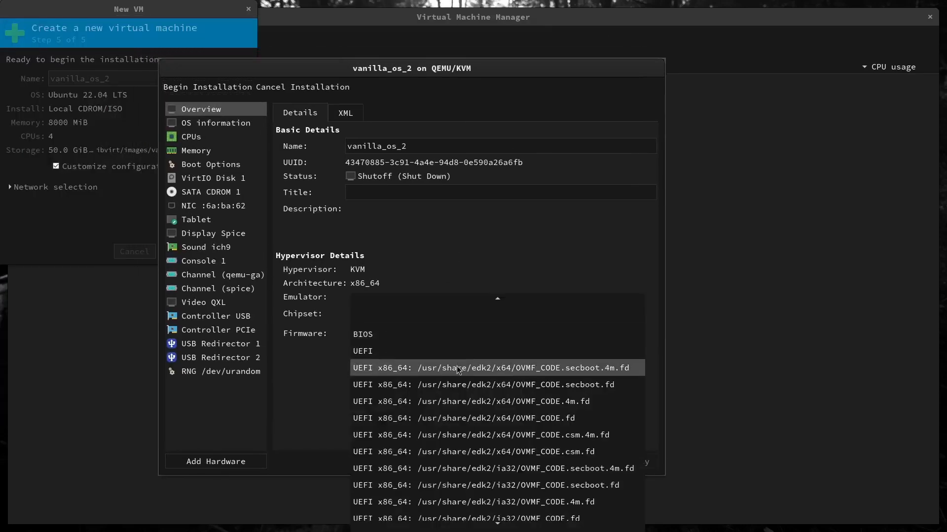
{"action": "scroll", "coordinate": [498, 428], "scroll_direction": "down", "scroll_amount": 2}
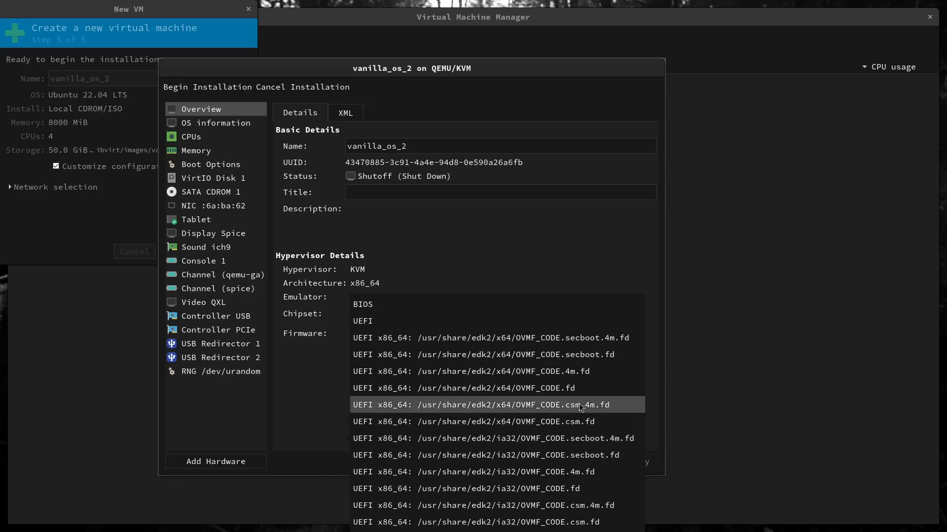
{"action": "left_click", "coordinate": [463, 340]}
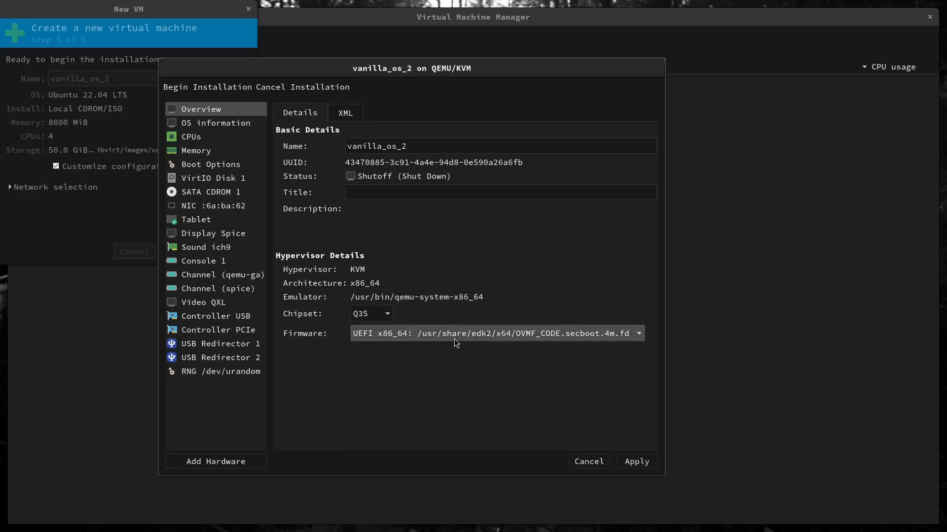
{"action": "left_click", "coordinate": [454, 336]}
{"action": "left_click", "coordinate": [434, 314]}
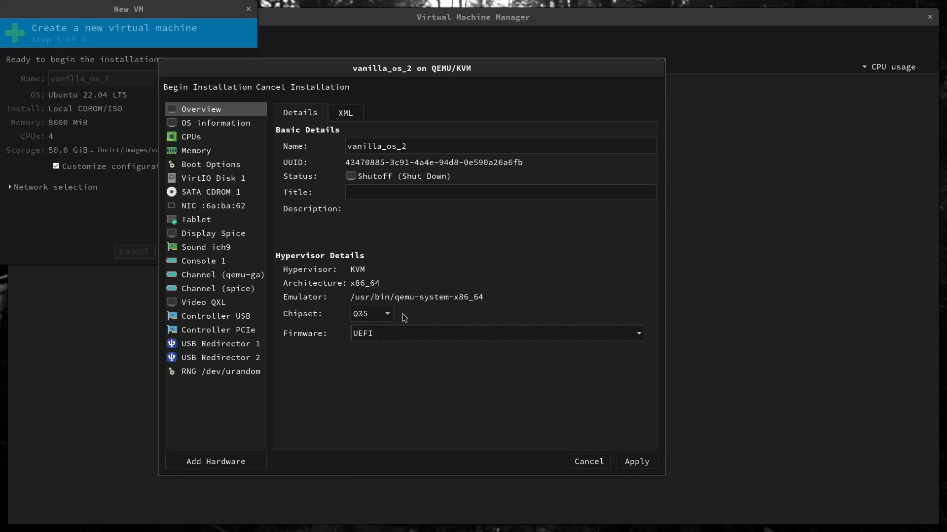
{"action": "left_click", "coordinate": [630, 461]}
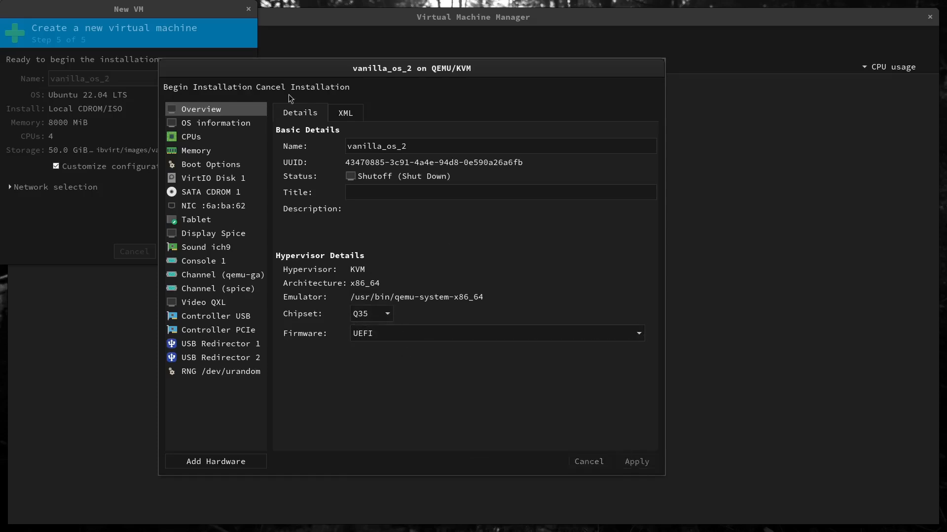
Begin the virtual machine's installation and show its console in full screen.
{"action": "left_click", "coordinate": [225, 86]}
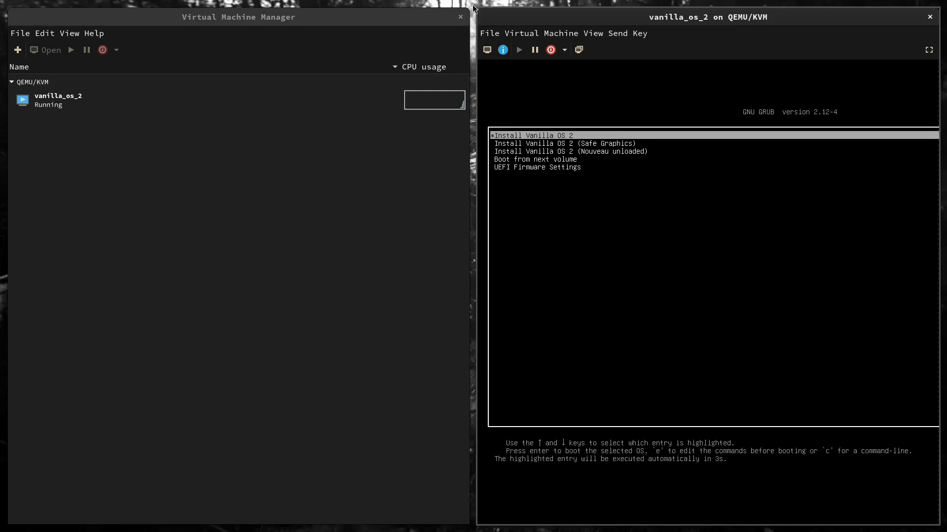
{"action": "key", "text": "super+a"}
{"action": "left_click_drag", "start_coordinate": [171, 51], "coordinate": [288, 54]}
{"action": "left_click", "coordinate": [288, 55]}
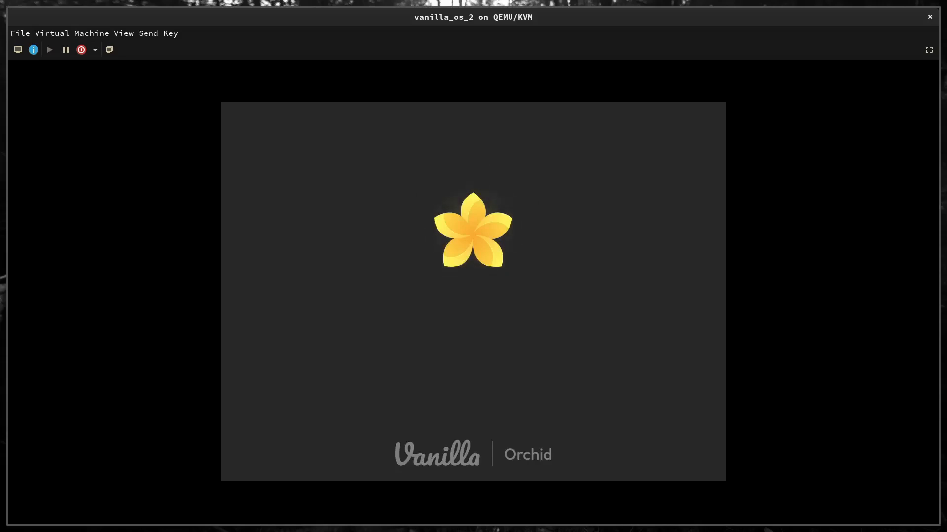
{"action": "left_click", "coordinate": [929, 50]}
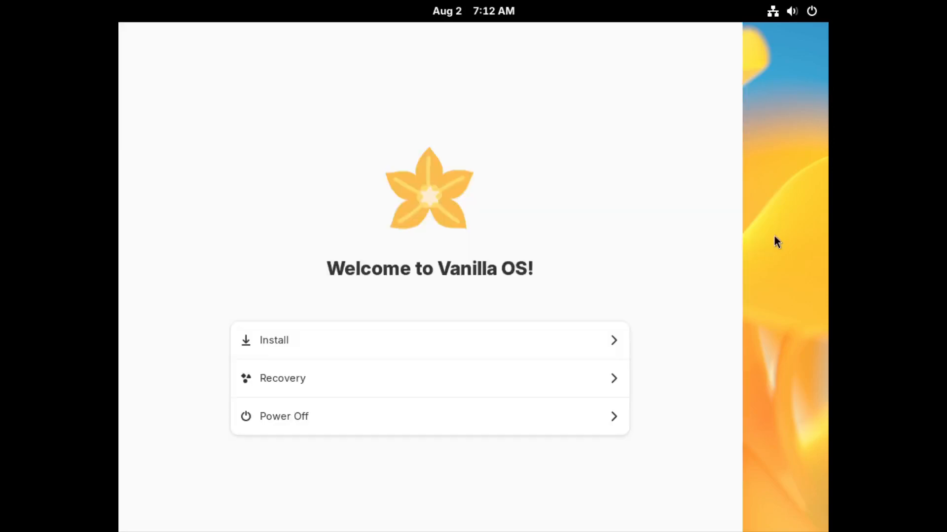
Open the Vanilla OS live desktop's settings and switch the appearance style to Dark.
{"action": "right_click", "coordinate": [767, 239]}
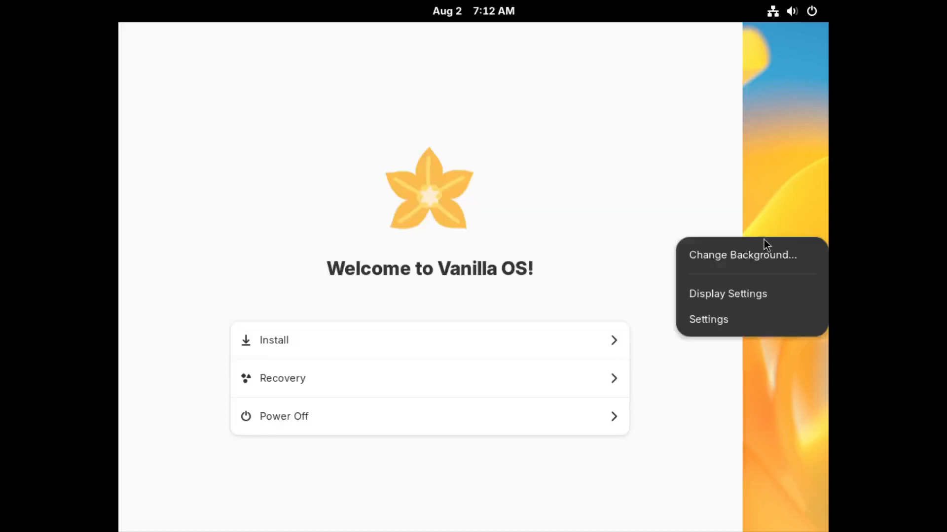
{"action": "left_click", "coordinate": [744, 298]}
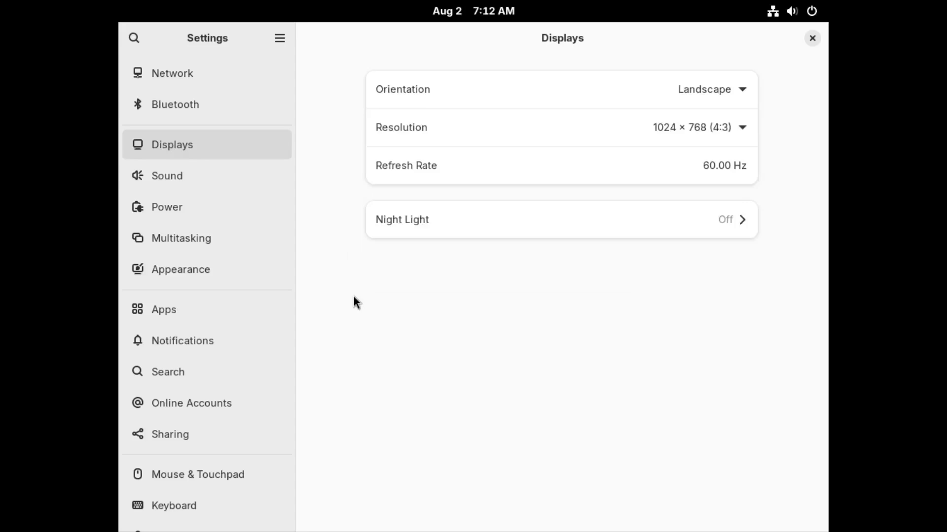
{"action": "left_click", "coordinate": [192, 271]}
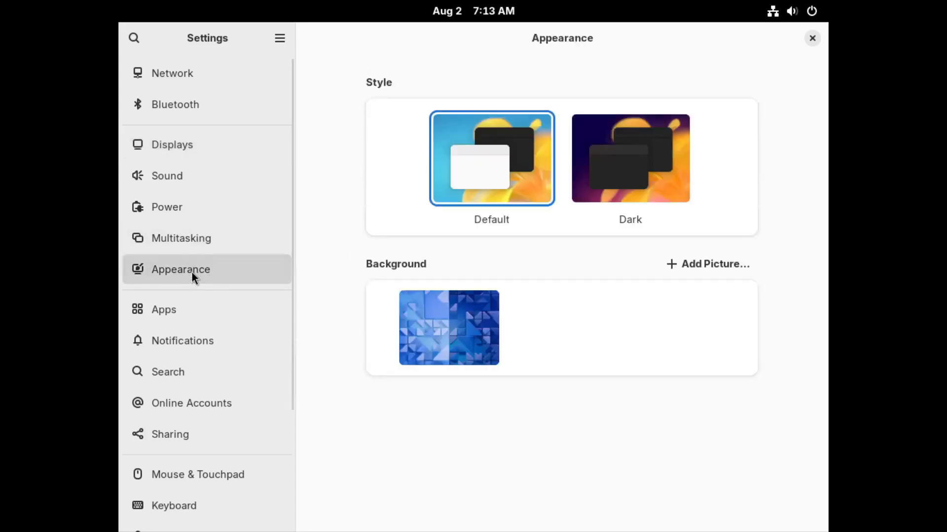
{"action": "left_click", "coordinate": [667, 173]}
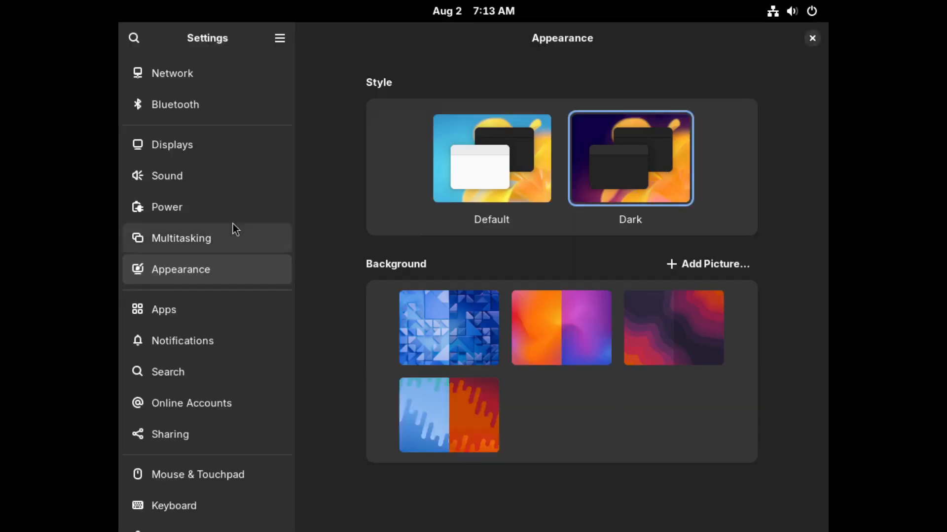
Set the display resolution to 1920 × 1080 (16:9), keep the change, and close the settings.
{"action": "left_click", "coordinate": [192, 152]}
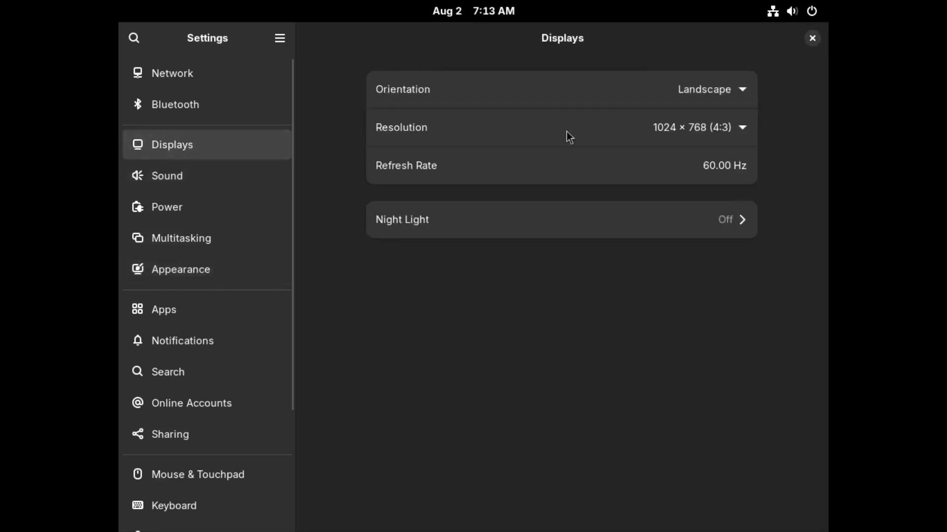
{"action": "left_click", "coordinate": [735, 134]}
{"action": "scroll", "coordinate": [736, 189], "scroll_direction": "up", "scroll_amount": 5}
{"action": "scroll", "coordinate": [738, 199], "scroll_direction": "up", "scroll_amount": 5}
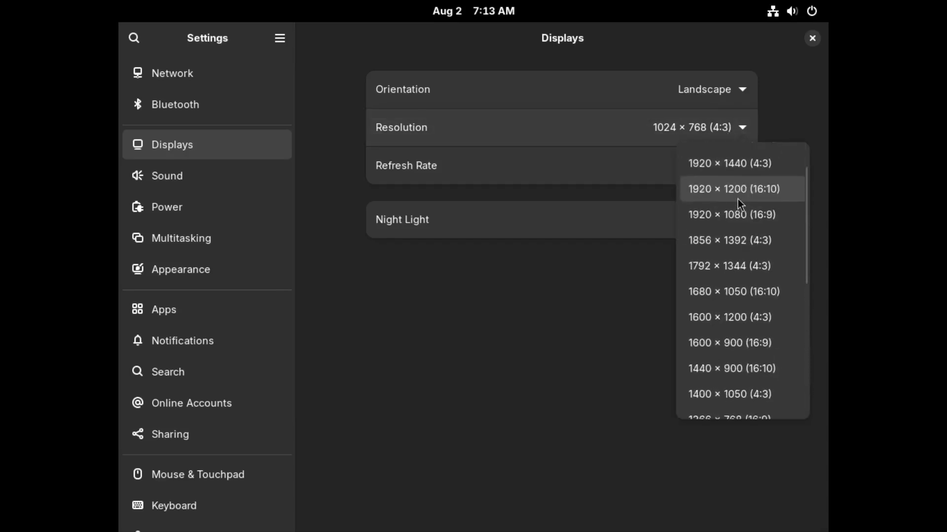
{"action": "left_click", "coordinate": [750, 216]}
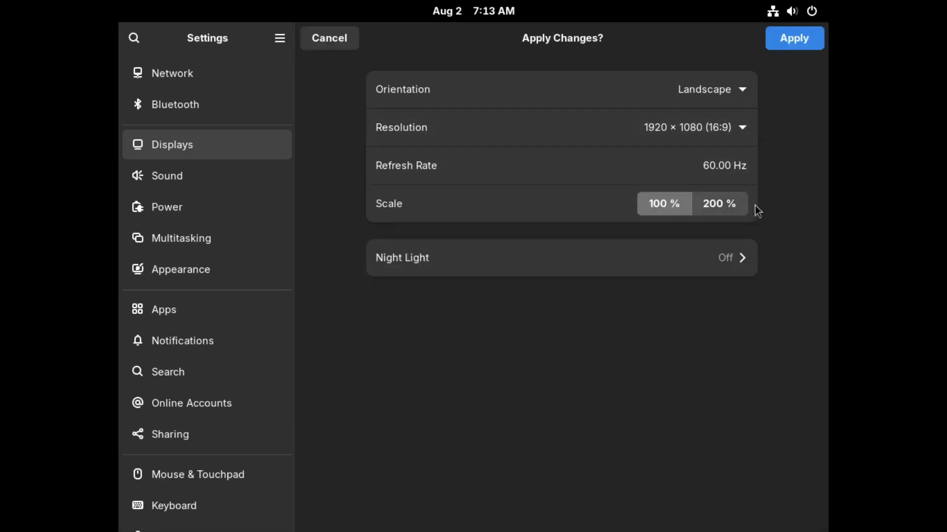
{"action": "left_click", "coordinate": [794, 43]}
{"action": "left_click", "coordinate": [538, 296]}
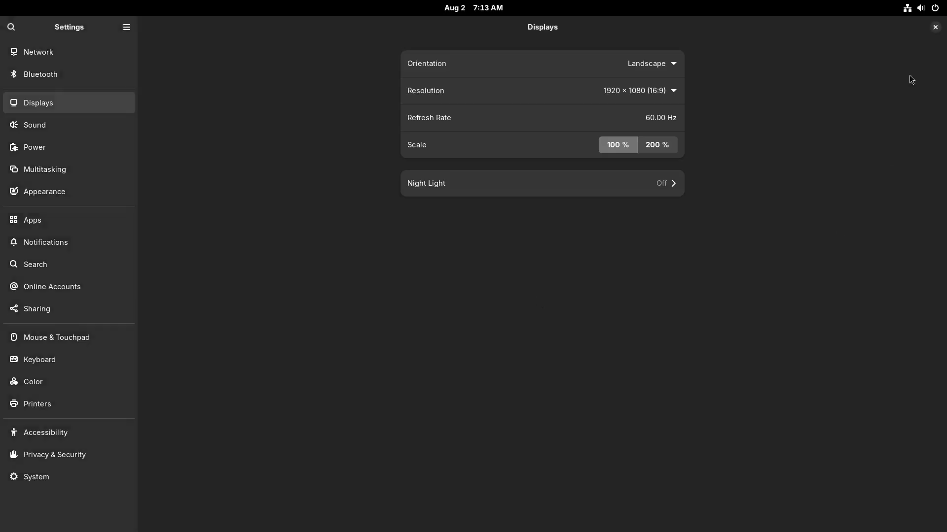
{"action": "left_click", "coordinate": [935, 28]}
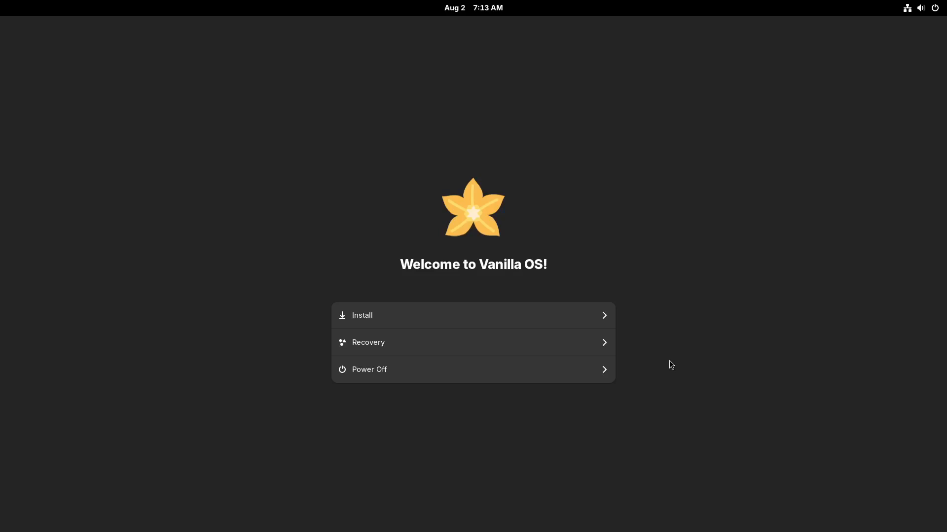
Start the Vanilla OS installer, choose the English (US, Symbolic) keyboard layout, and continue to the timezone selection.
{"action": "left_click", "coordinate": [560, 321]}
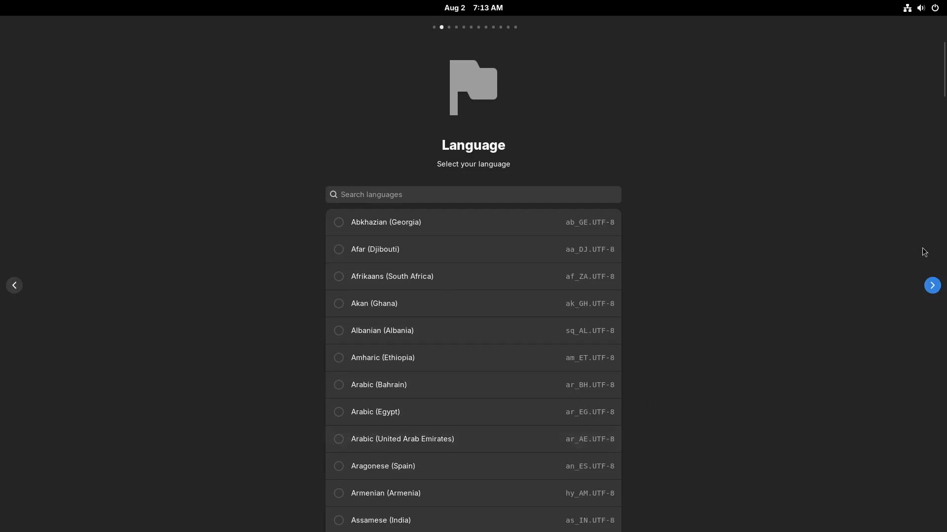
{"action": "left_click", "coordinate": [932, 285]}
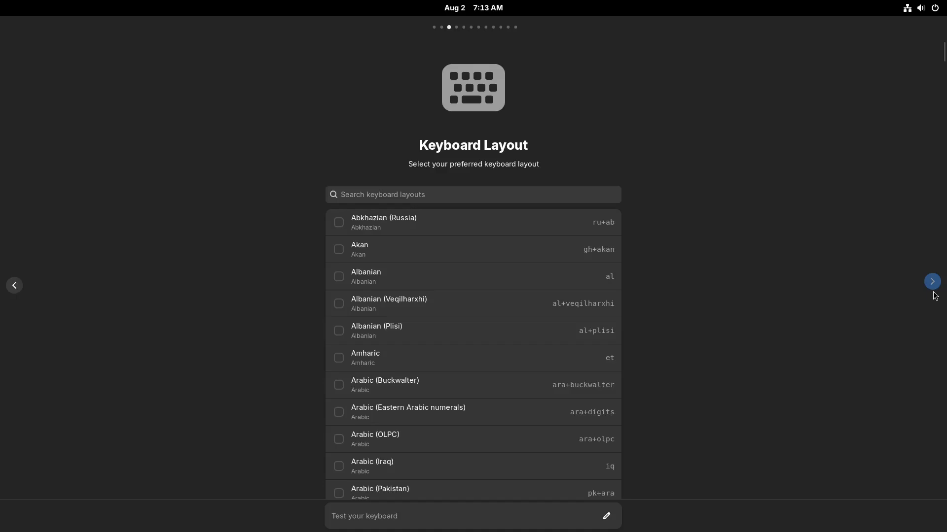
{"action": "left_click", "coordinate": [452, 191]}
{"action": "type", "text": "english"}
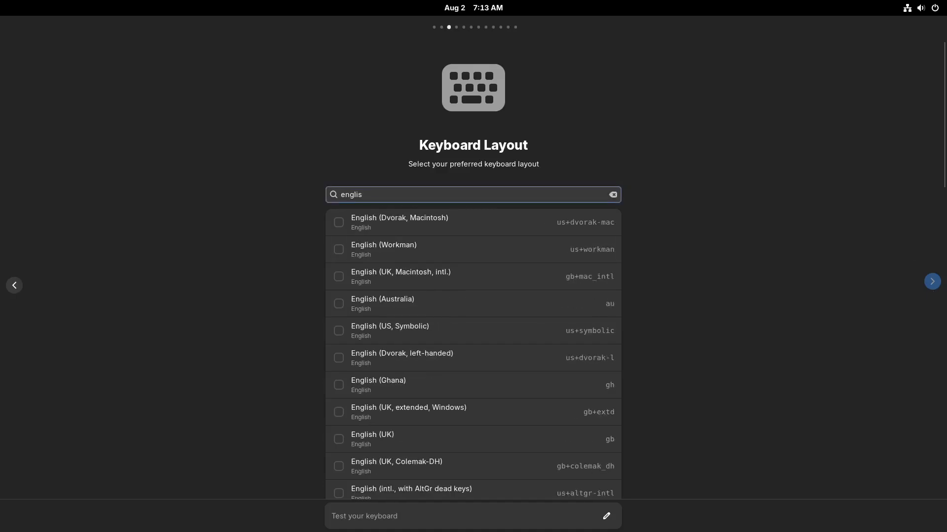
{"action": "left_click", "coordinate": [397, 339]}
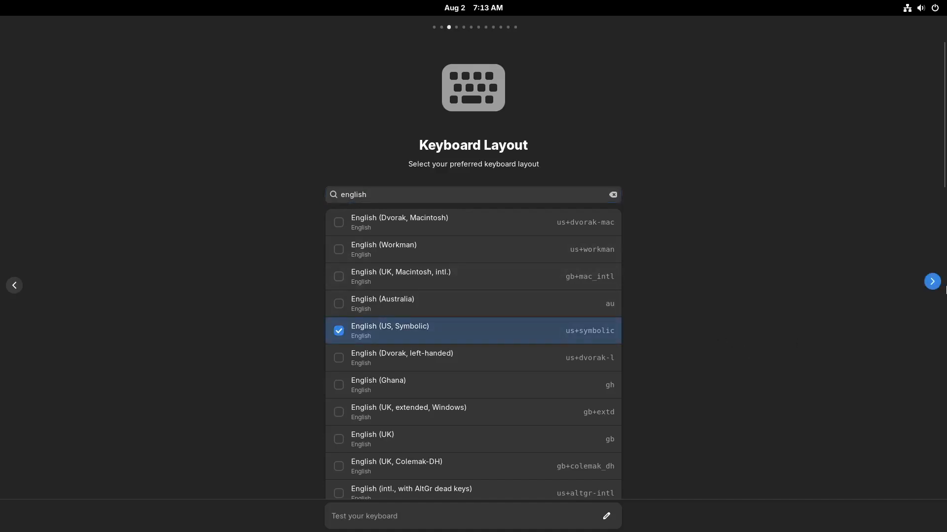
{"action": "left_click", "coordinate": [932, 282]}
{"action": "left_click", "coordinate": [933, 282]}
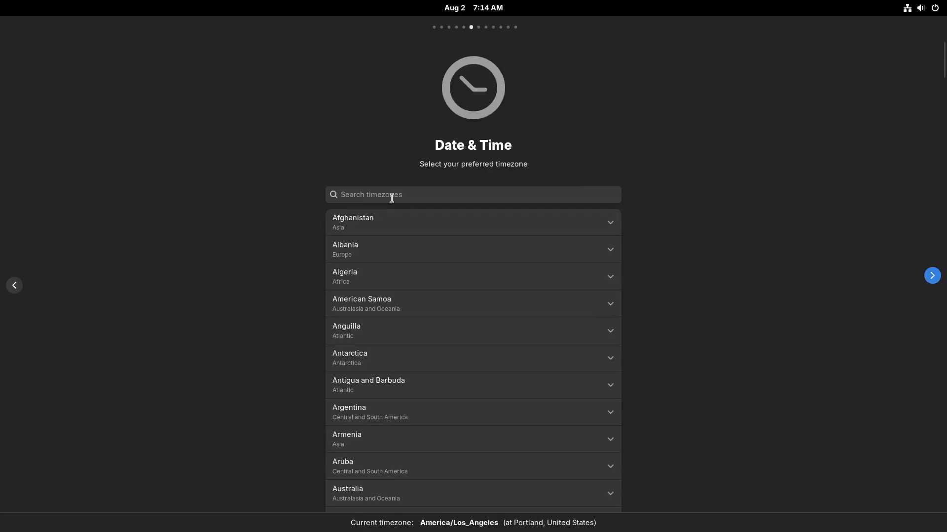
Search for "new york", set the timezone to America/New_York, and continue to the VM Tools choice.
{"action": "left_click", "coordinate": [395, 198]}
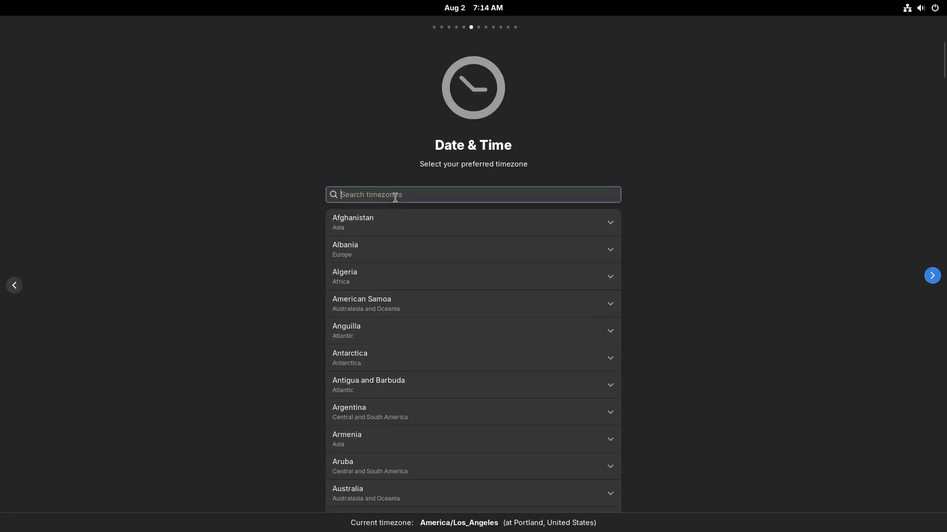
{"action": "type", "text": "n"}
{"action": "type", "text": "eww"}
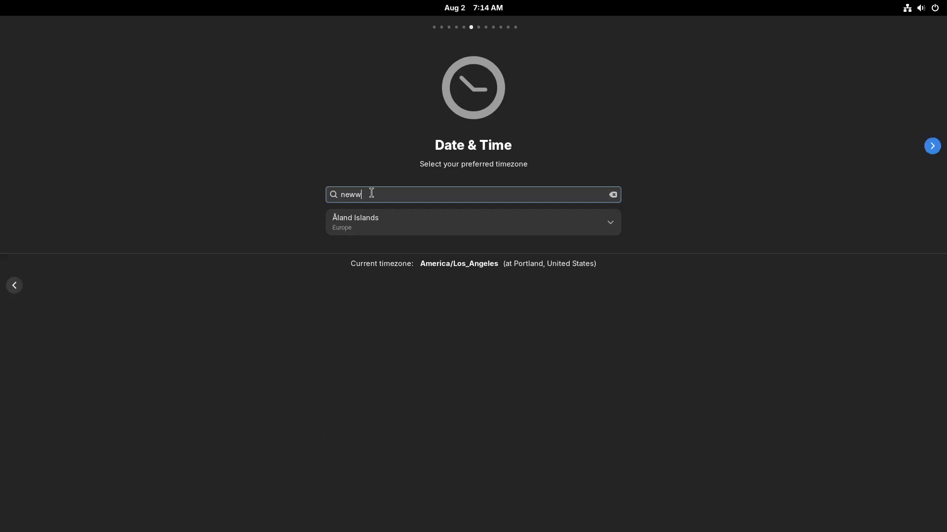
{"action": "key", "text": "BackSpace"}
{"action": "type", "text": "york"}
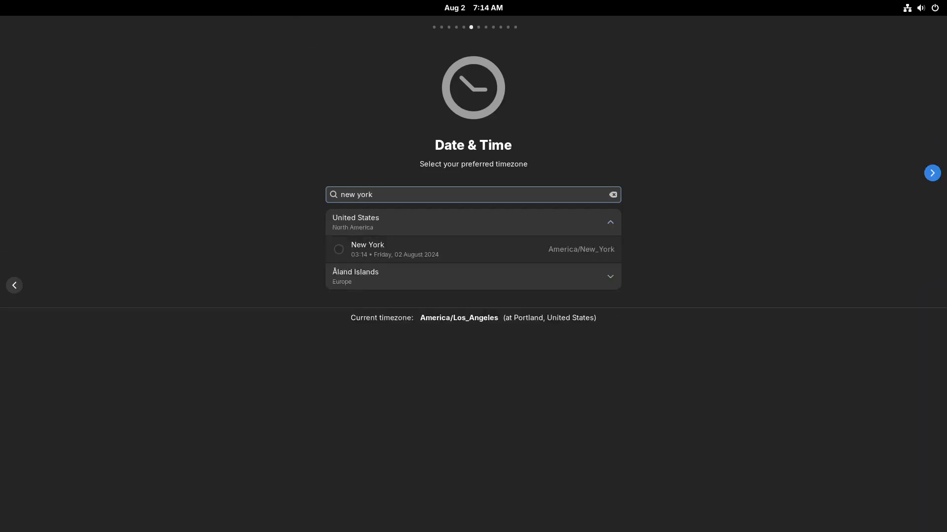
{"action": "left_click", "coordinate": [373, 257]}
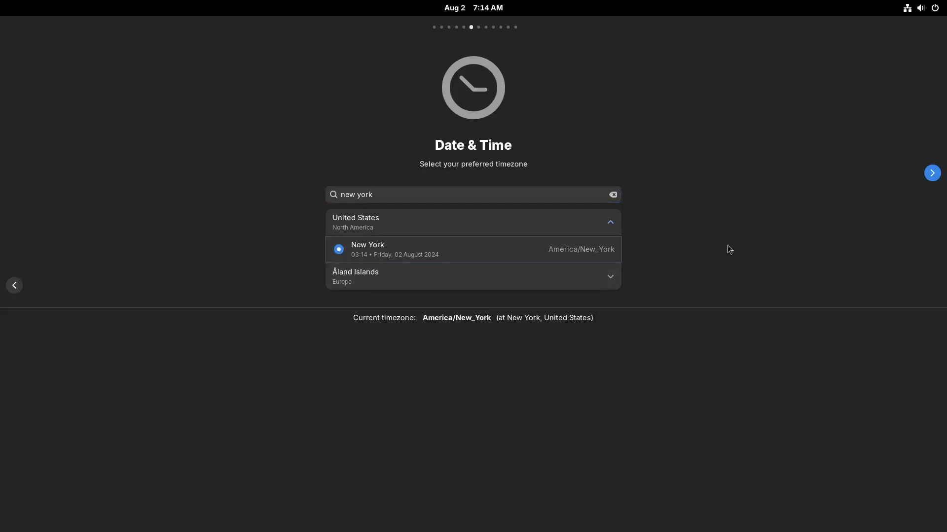
{"action": "left_click", "coordinate": [932, 173]}
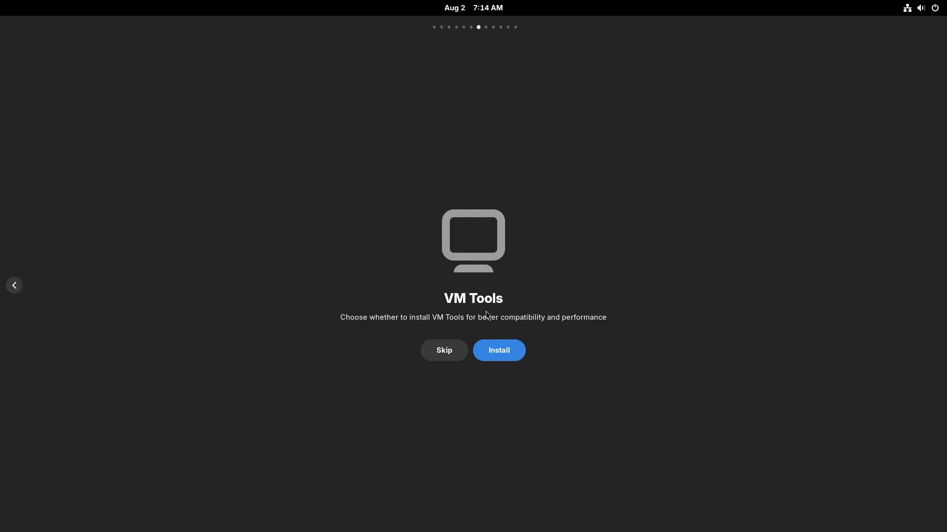
Skip installing VM Tools and confirm using the entire vda disk as the install location.
{"action": "left_click", "coordinate": [452, 352]}
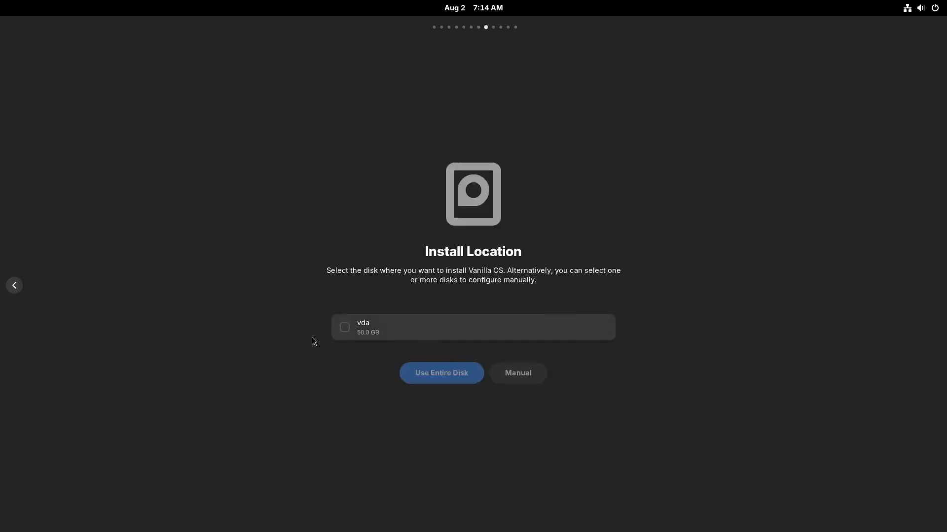
{"action": "left_click", "coordinate": [345, 328]}
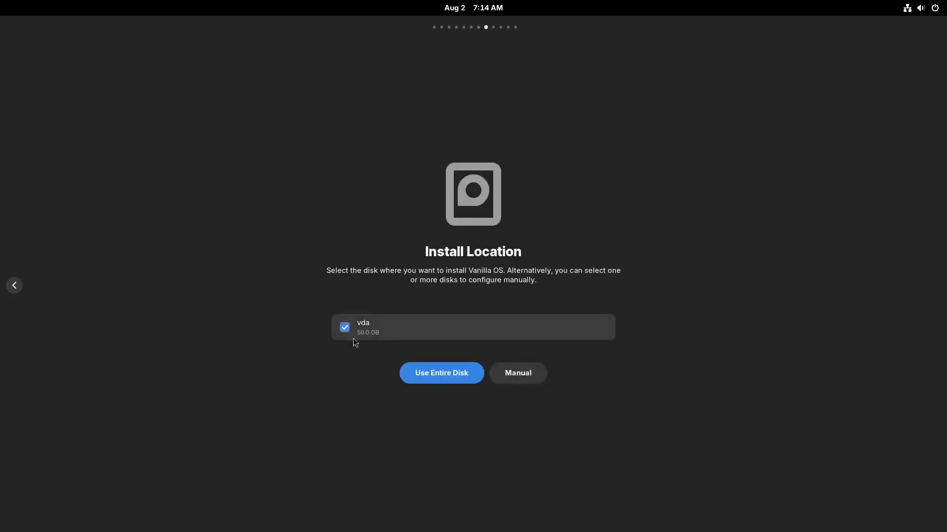
{"action": "left_click", "coordinate": [466, 373]}
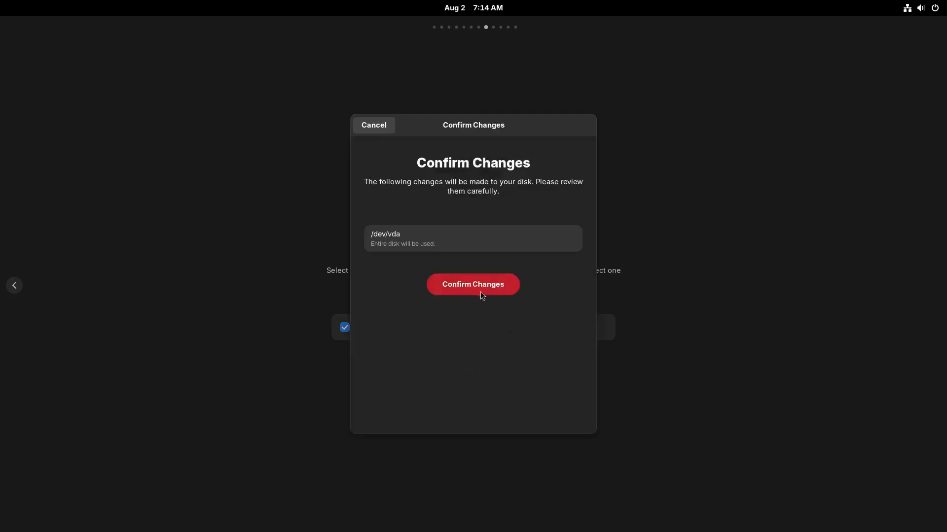
{"action": "left_click", "coordinate": [480, 291]}
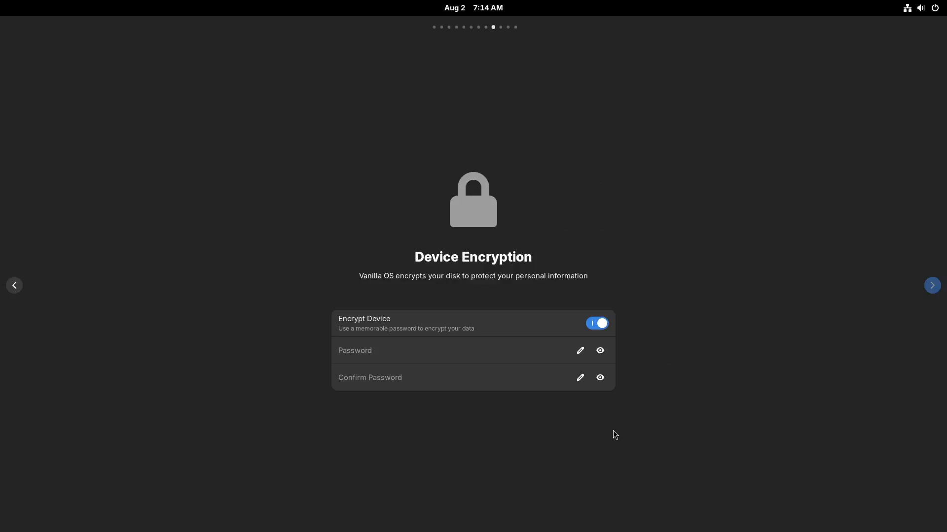
Set and confirm the device encryption password, then continue to the installation summary.
{"action": "left_click", "coordinate": [400, 355]}
{"action": "type", "text": "******"}
{"action": "key", "text": "Tab"}
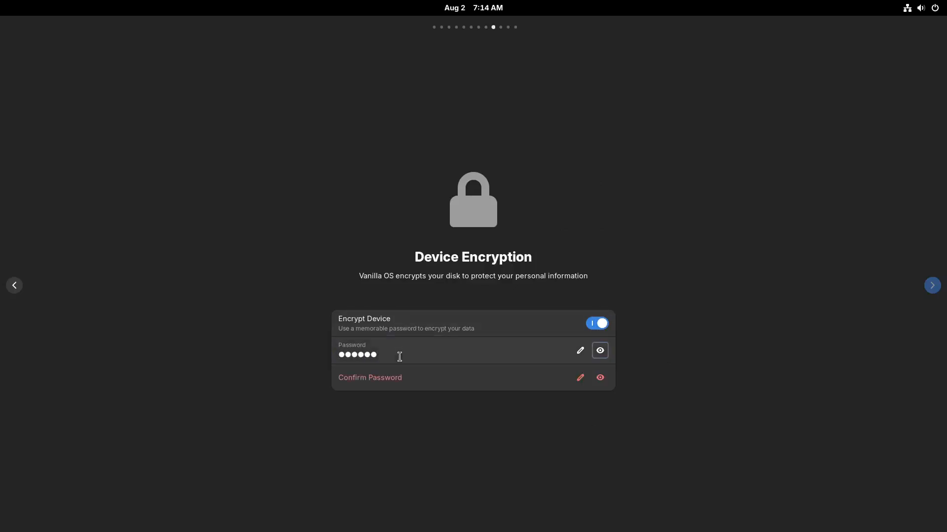
{"action": "key", "text": "Tab"}
{"action": "type", "text": "******"}
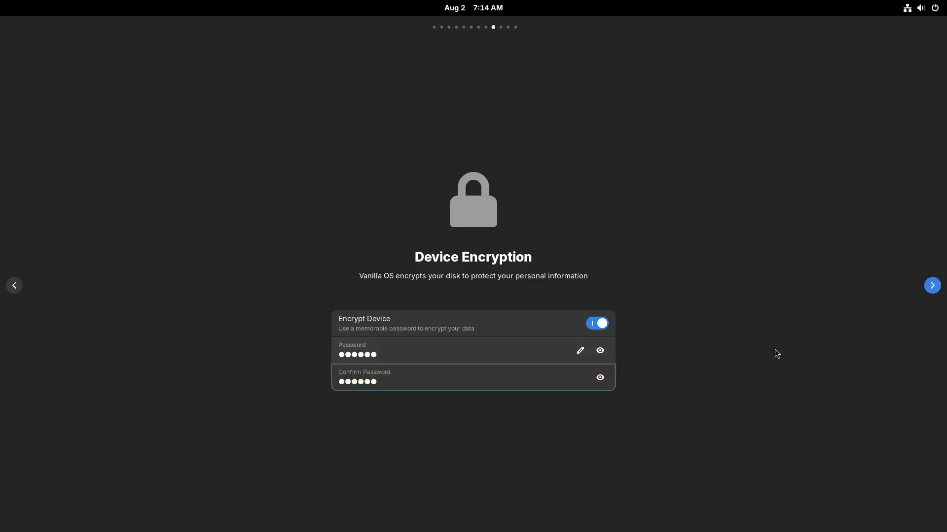
{"action": "left_click", "coordinate": [932, 286]}
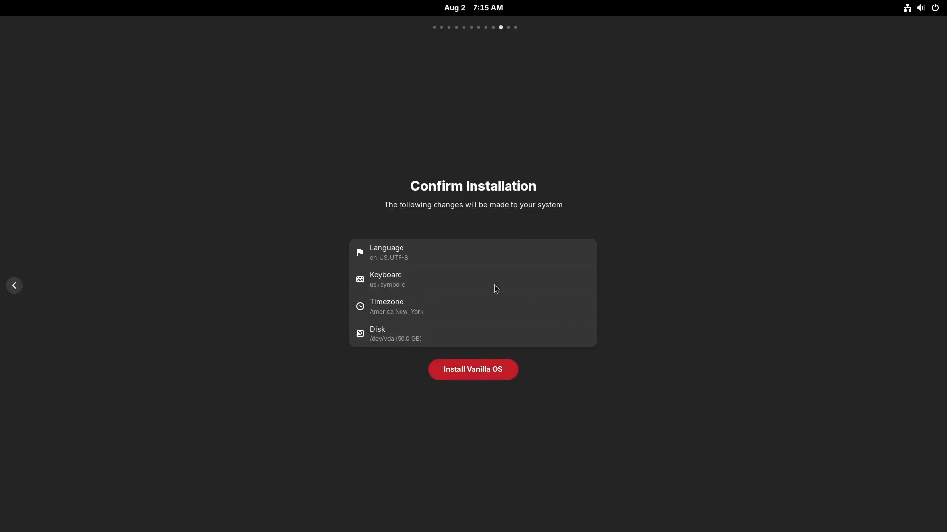
Start installing Vanilla OS with the summarized settings, confirm the installation, and leave the full-screen view.
{"action": "left_click", "coordinate": [483, 372]}
{"action": "left_click", "coordinate": [468, 375]}
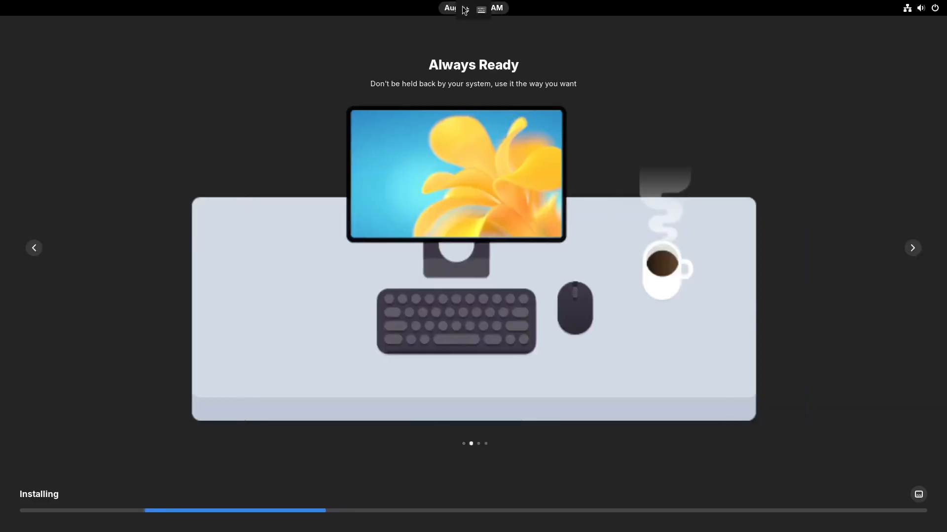
{"action": "left_click", "coordinate": [464, 9]}
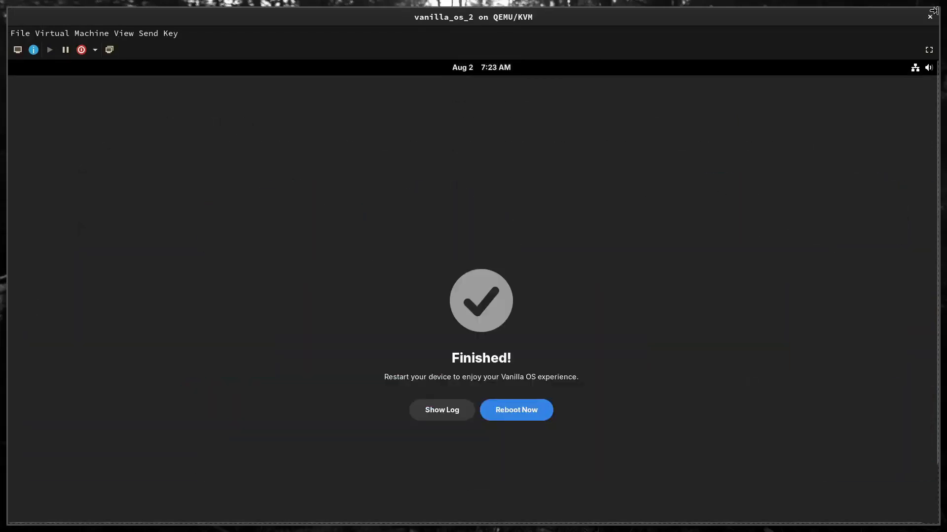
Show the virtual machine in full screen, and reboot it from the finished installer.
{"action": "left_click", "coordinate": [928, 49]}
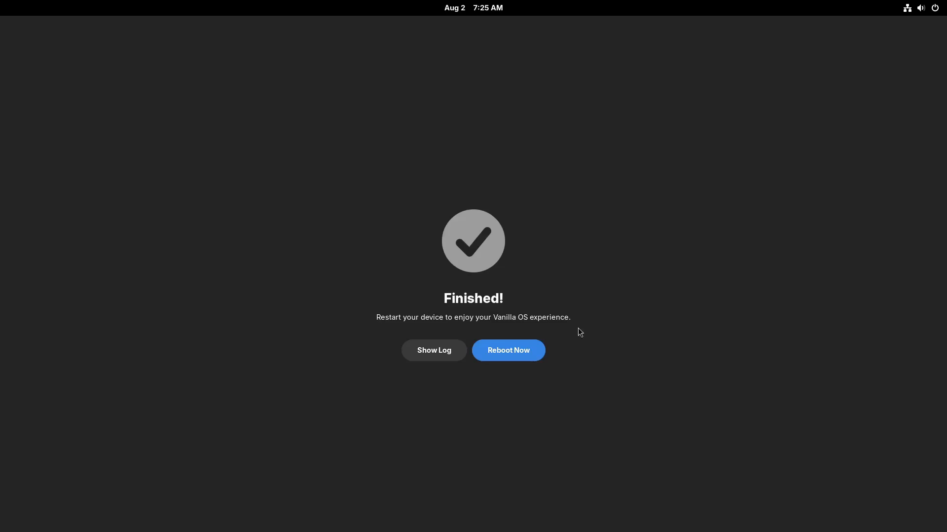
{"action": "left_click", "coordinate": [523, 348]}
{"action": "left_click", "coordinate": [530, 301]}
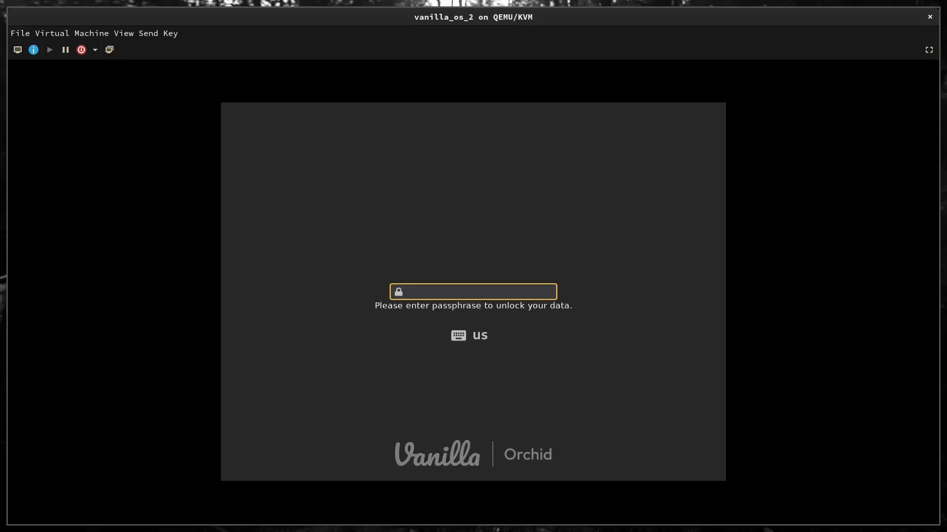
Unlock the encrypted disk with the passphrase, and show the virtual machine in full screen.
{"action": "type", "text": "***"}
{"action": "key", "text": "Return"}
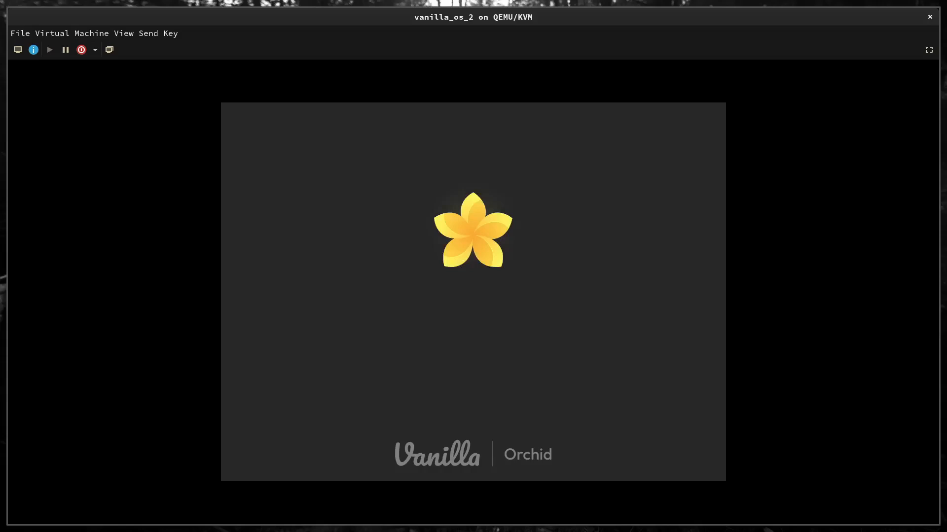
{"action": "left_click", "coordinate": [930, 51]}
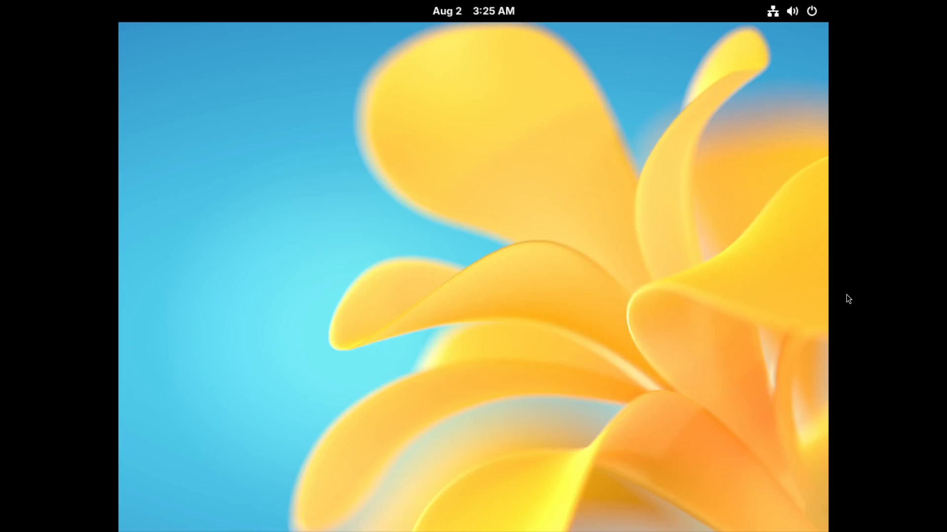
Set the installed system's display resolution to 1920 × 1080 (16:9), apply and keep the change, and close the settings.
{"action": "right_click", "coordinate": [430, 262]}
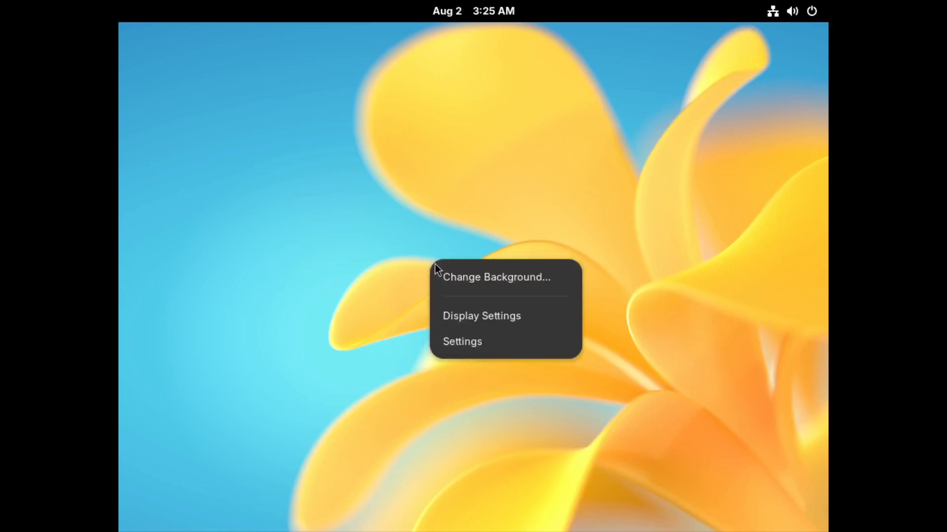
{"action": "left_click", "coordinate": [481, 320]}
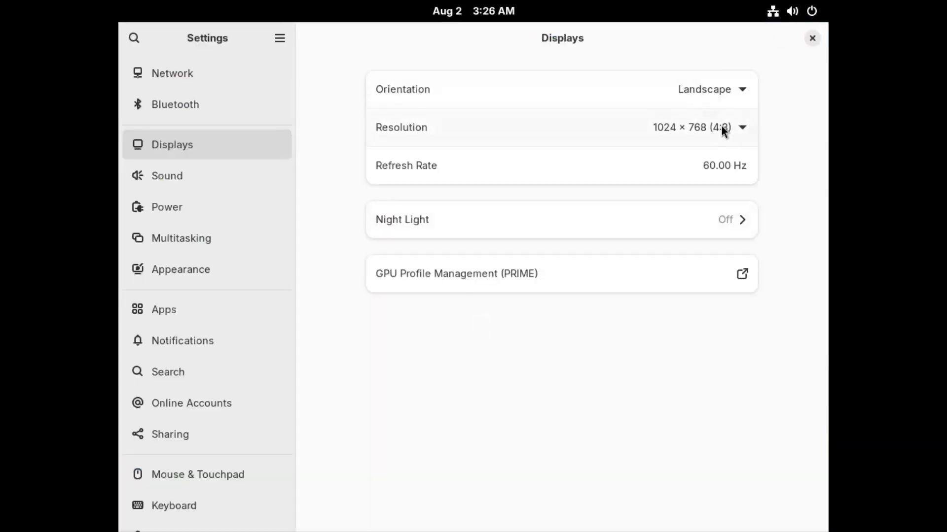
{"action": "left_click", "coordinate": [722, 127]}
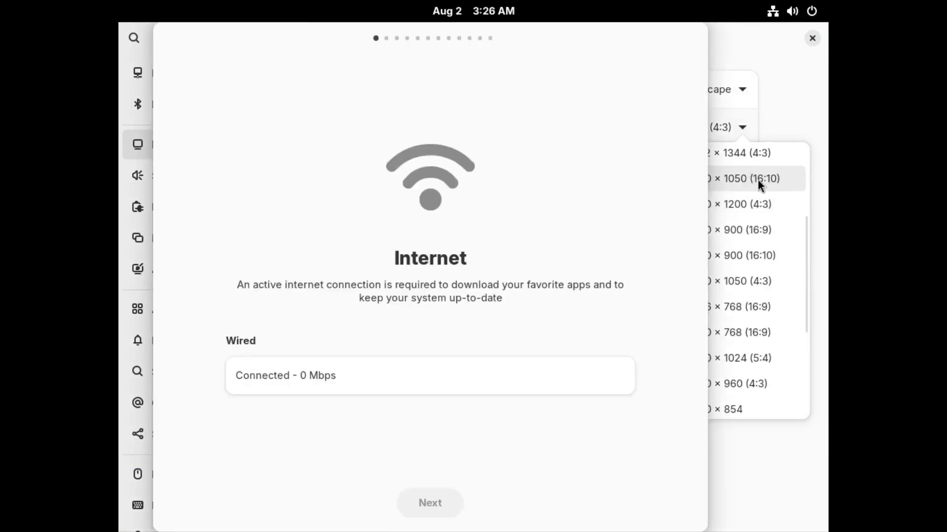
{"action": "scroll", "coordinate": [755, 180], "scroll_direction": "up", "scroll_amount": 4}
{"action": "left_click", "coordinate": [752, 213]}
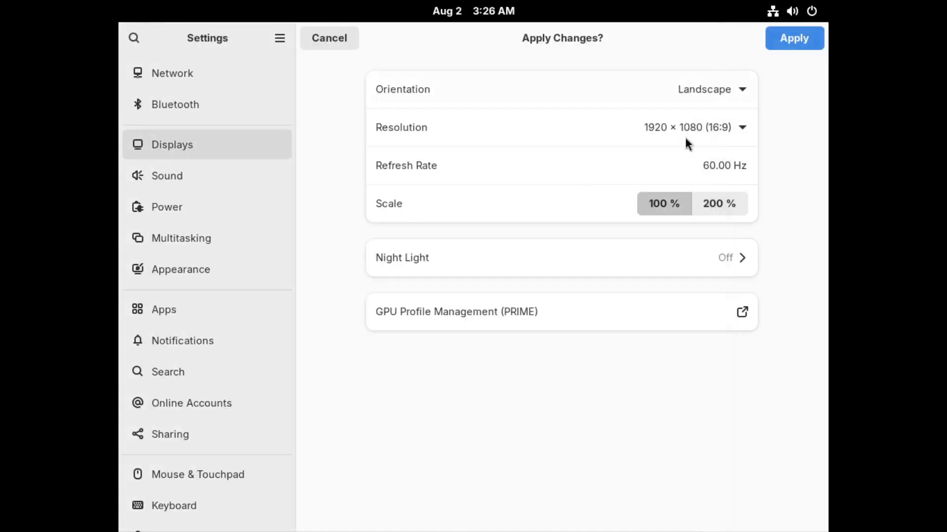
{"action": "left_click", "coordinate": [802, 44]}
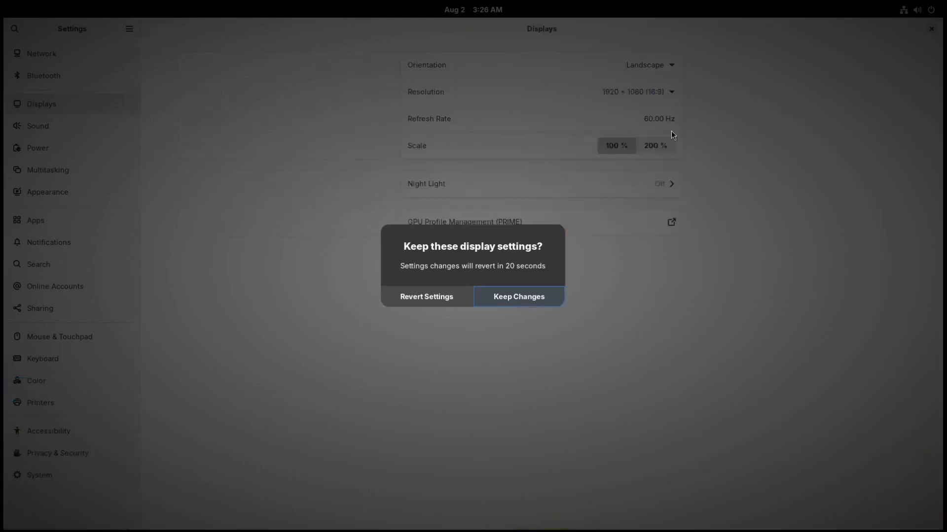
{"action": "left_click", "coordinate": [509, 295]}
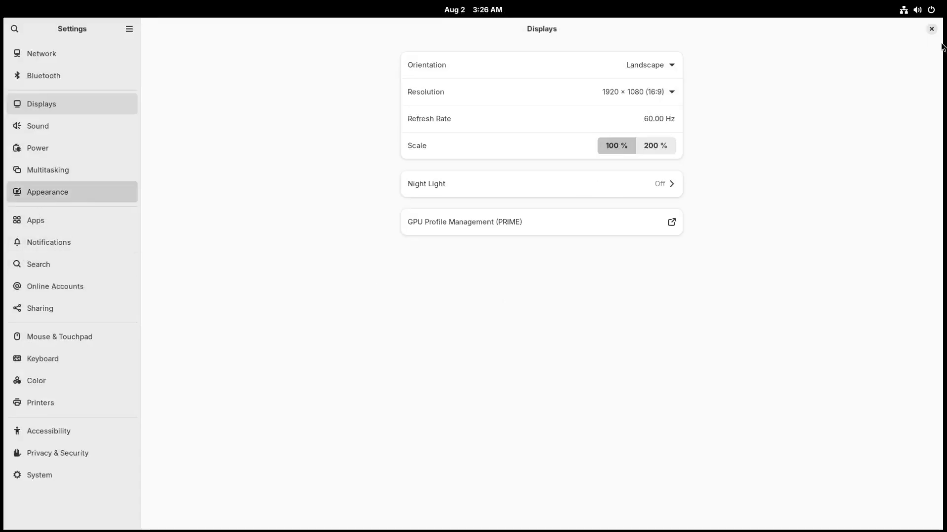
{"action": "left_click", "coordinate": [931, 30]}
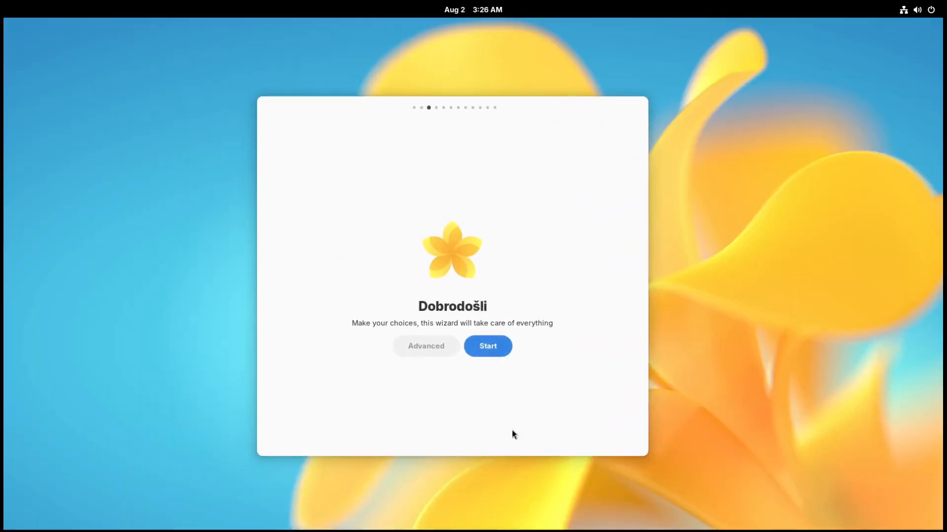
Start the first-setup wizard, accept the preset language, and choose the English (US, Symbolic) keyboard layout by searching for "english".
{"action": "left_click", "coordinate": [489, 351]}
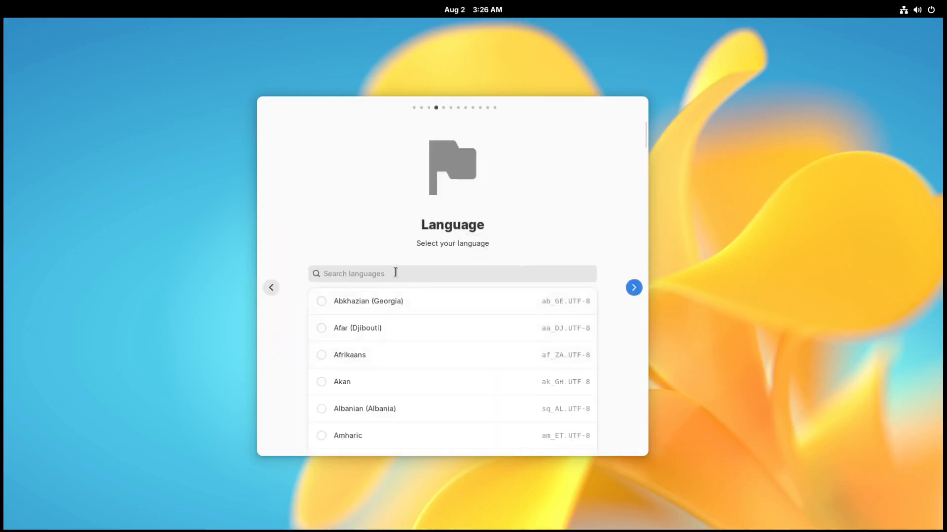
{"action": "left_click", "coordinate": [632, 292]}
{"action": "left_click", "coordinate": [369, 279]}
{"action": "type", "text": "english"}
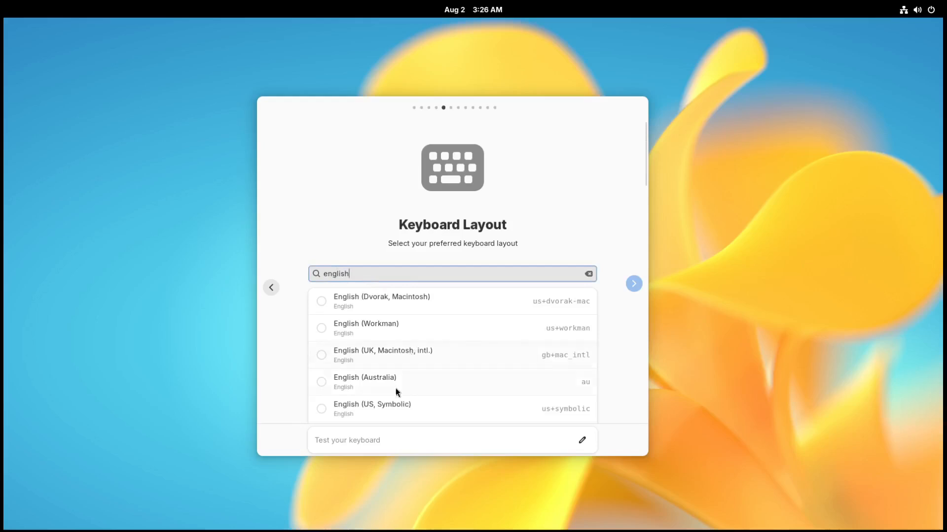
{"action": "left_click", "coordinate": [392, 404]}
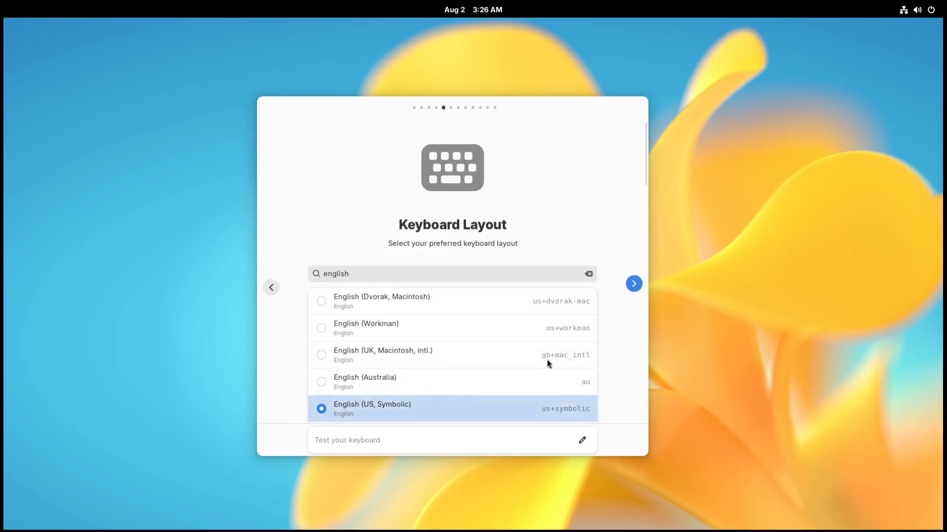
{"action": "left_click", "coordinate": [634, 288]}
Search for "new york", set the timezone to America/New_York, and continue to the color scheme choice.
{"action": "left_click", "coordinate": [378, 276]}
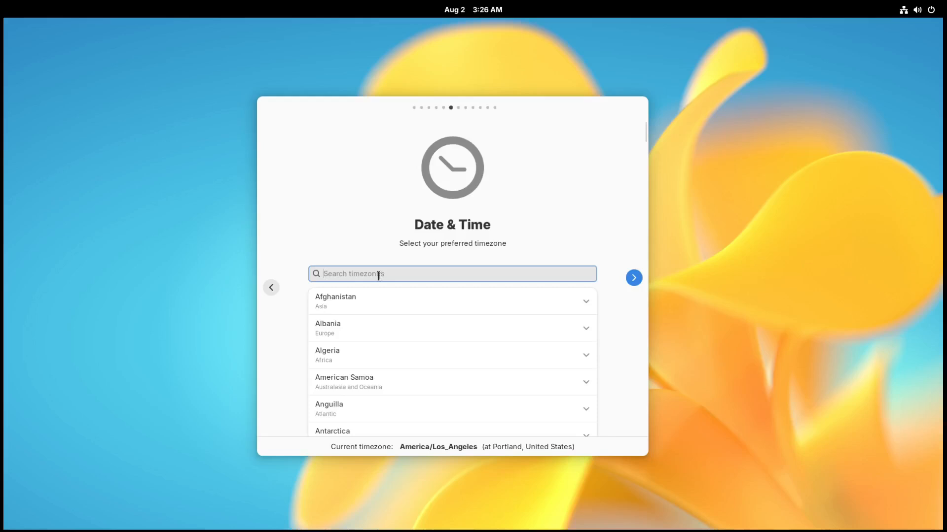
{"action": "type", "text": "new york"}
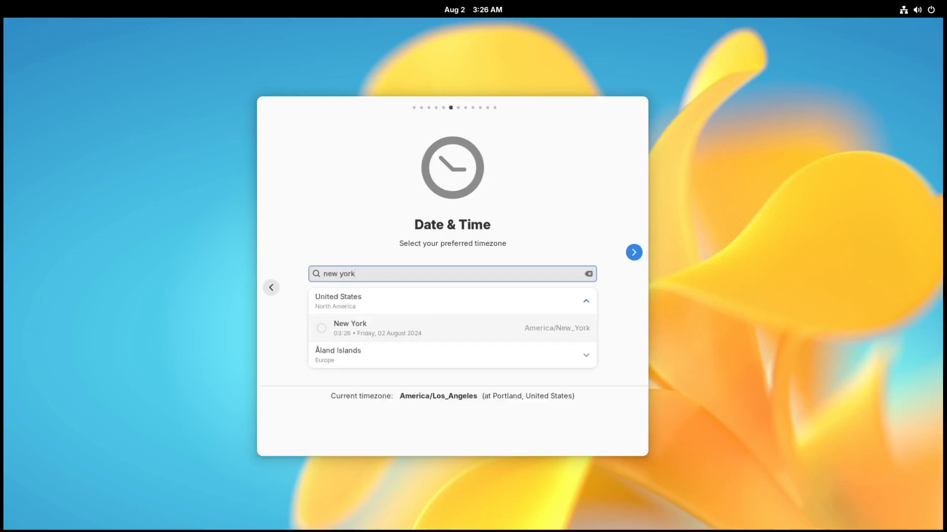
{"action": "left_click", "coordinate": [433, 324]}
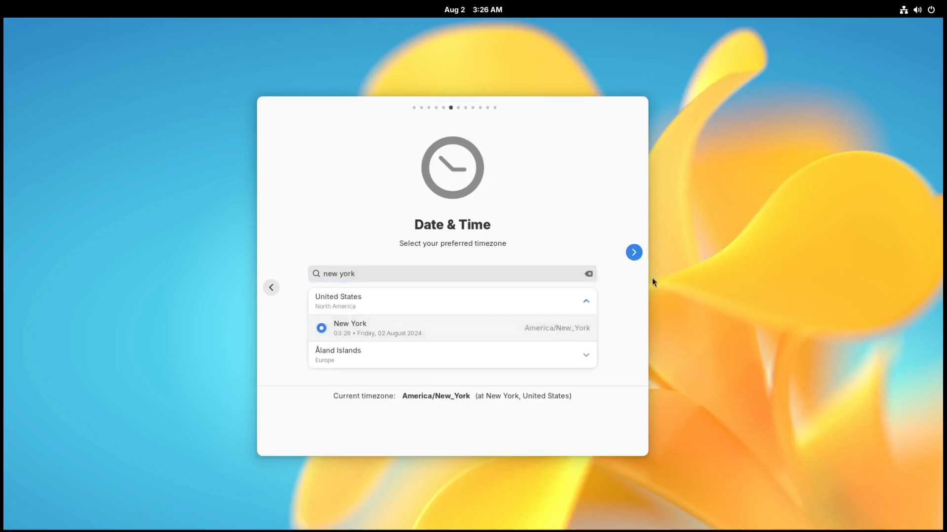
{"action": "left_click", "coordinate": [632, 253]}
Choose the Dark color scheme, and create the user account by entering the user's name.
{"action": "left_click", "coordinate": [518, 325]}
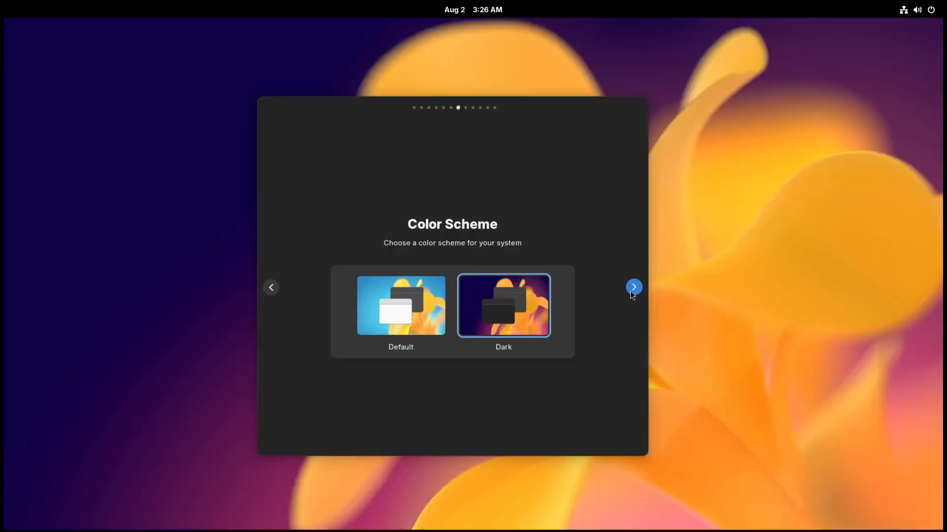
{"action": "left_click", "coordinate": [631, 291]}
{"action": "left_click", "coordinate": [533, 328]}
{"action": "type", "text": "danks"}
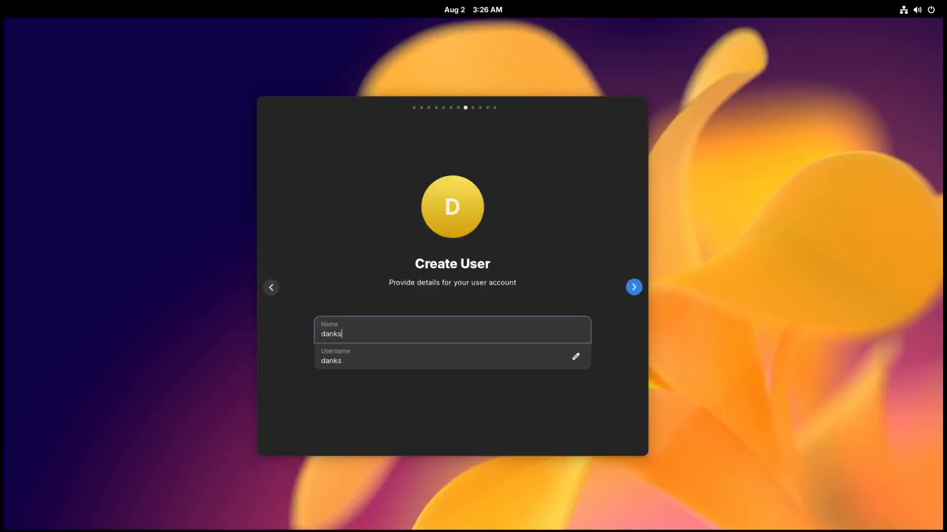
{"action": "left_click", "coordinate": [634, 288]}
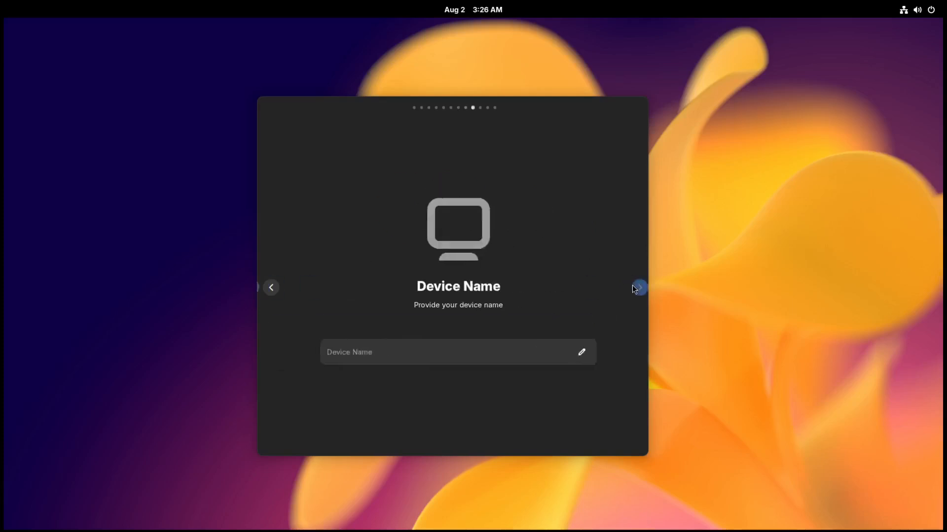
Name the device "vm" and continue to the application selection.
{"action": "left_click", "coordinate": [358, 353]}
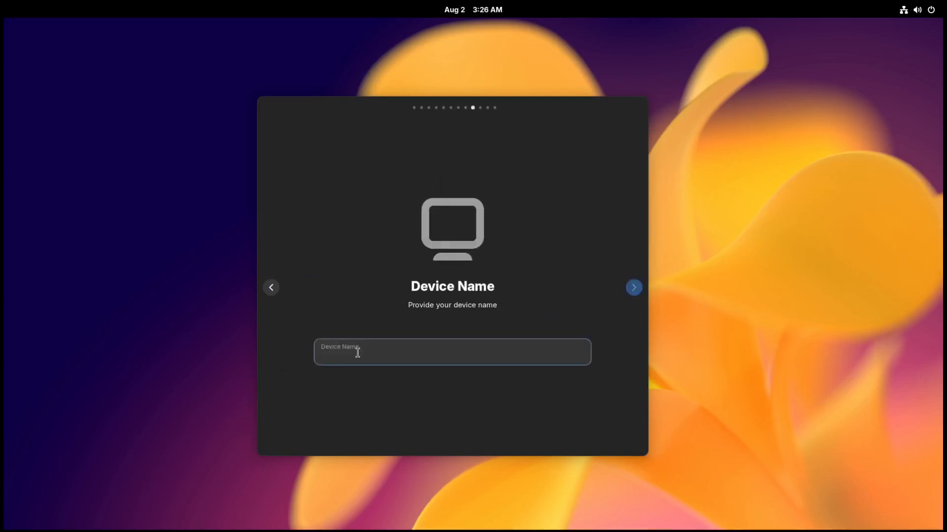
{"action": "type", "text": "vm"}
{"action": "left_click", "coordinate": [632, 287]}
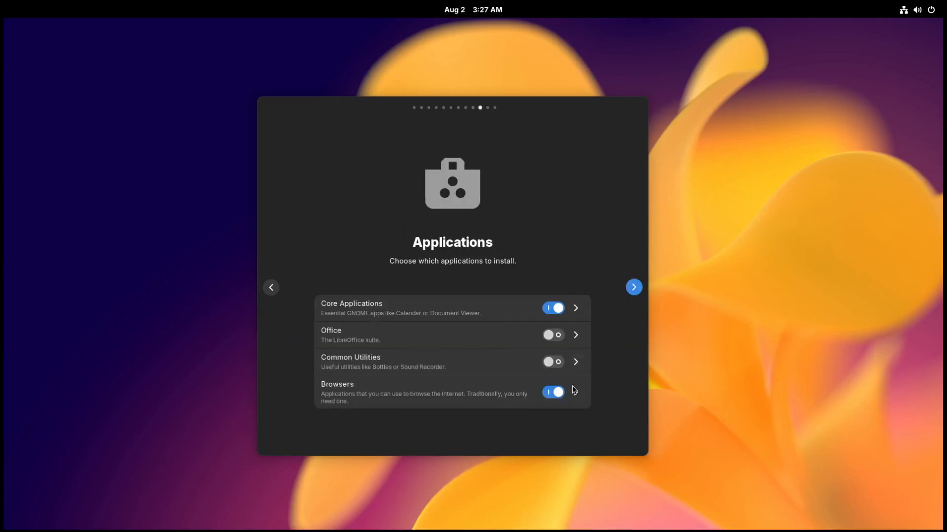
Exclude the Browsers group from the applications to install, complete the setup, and reboot the system.
{"action": "left_click", "coordinate": [553, 393]}
{"action": "left_click", "coordinate": [633, 290]}
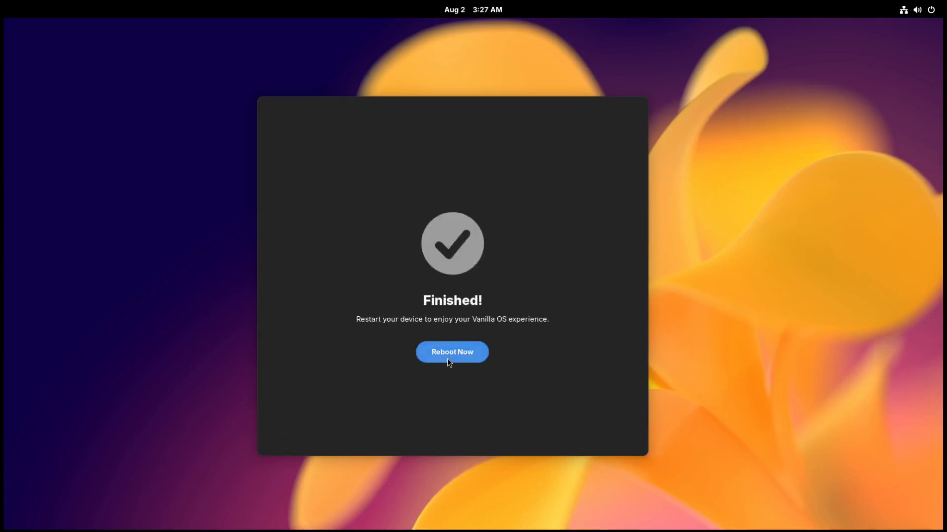
{"action": "left_click", "coordinate": [447, 359]}
{"action": "left_click", "coordinate": [525, 303]}
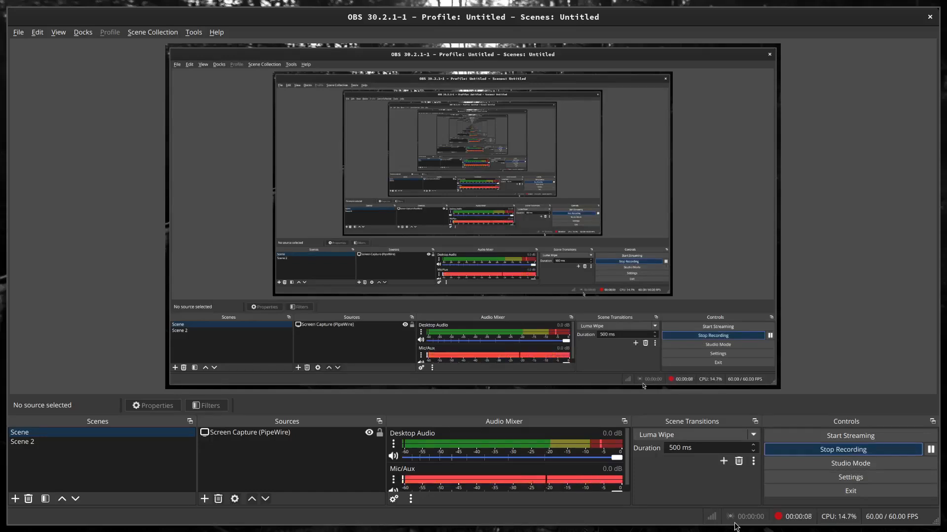
Switch to an empty host workspace, search the applications for "virt", and open Virtual Machine Manager.
{"action": "key", "text": "super+2"}
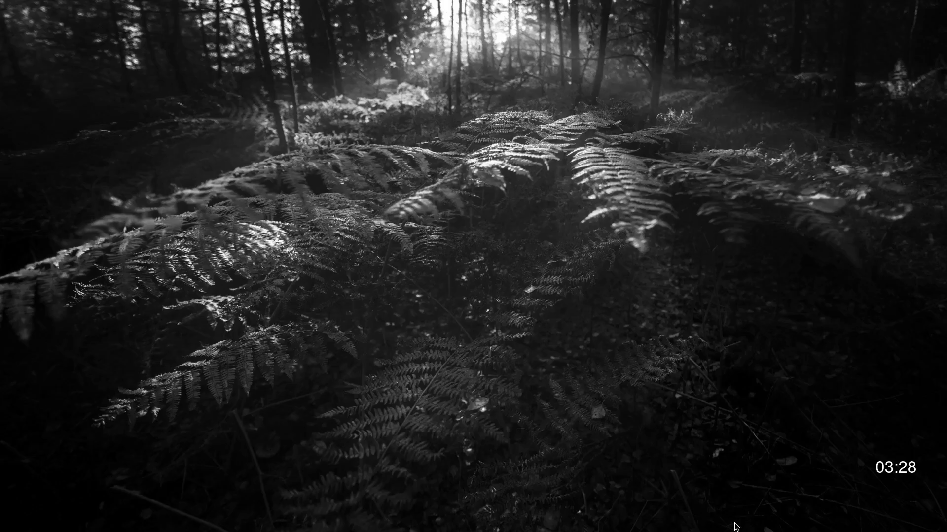
{"action": "key", "text": "super+a"}
{"action": "type", "text": "virt"}
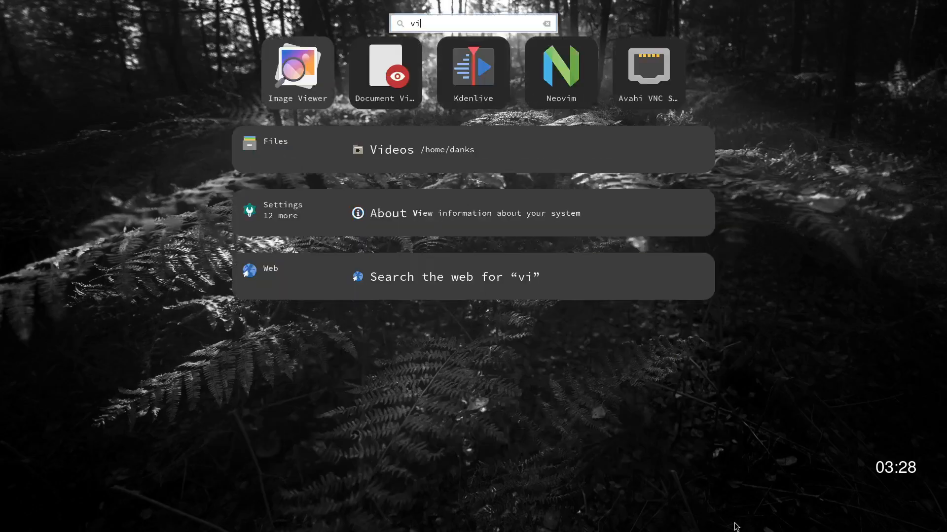
{"action": "key", "text": "Return"}
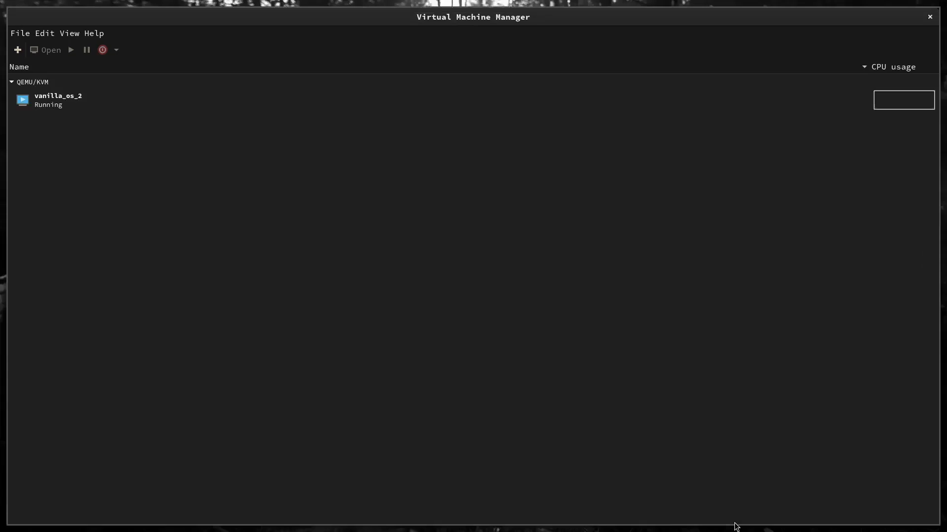
Open the console window of the running vanilla_os_2 virtual machine.
{"action": "left_click", "coordinate": [111, 102]}
{"action": "right_click", "coordinate": [199, 104]}
{"action": "mouse_move", "coordinate": [250, 141]}
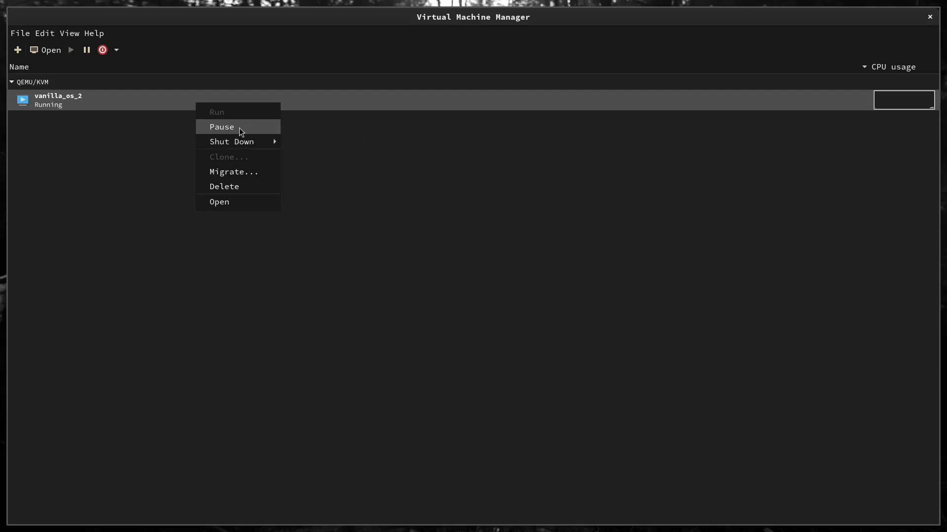
{"action": "left_click", "coordinate": [122, 101]}
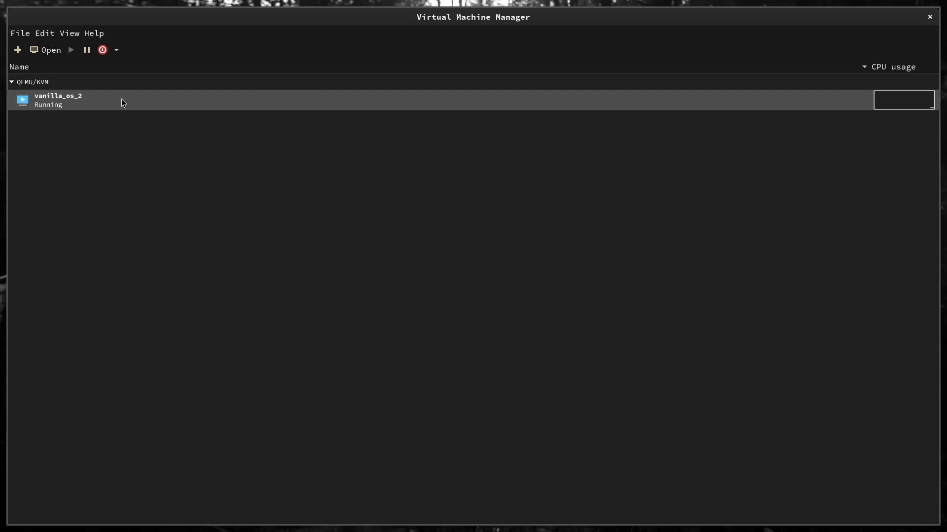
{"action": "double_click", "coordinate": [60, 96]}
{"action": "right_click", "coordinate": [61, 96]}
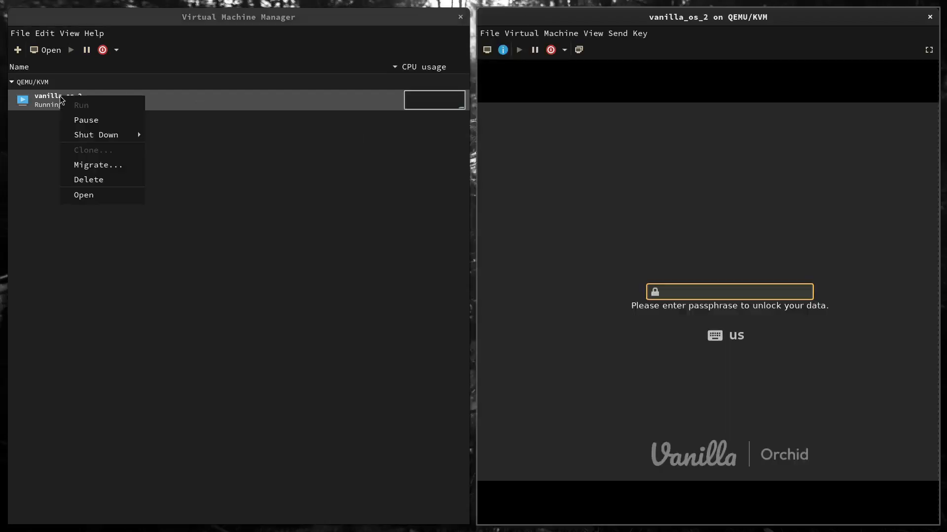
Move the vanilla_os_2 console window to its own host workspace and show the virtual machine in full screen.
{"action": "left_click", "coordinate": [617, 217]}
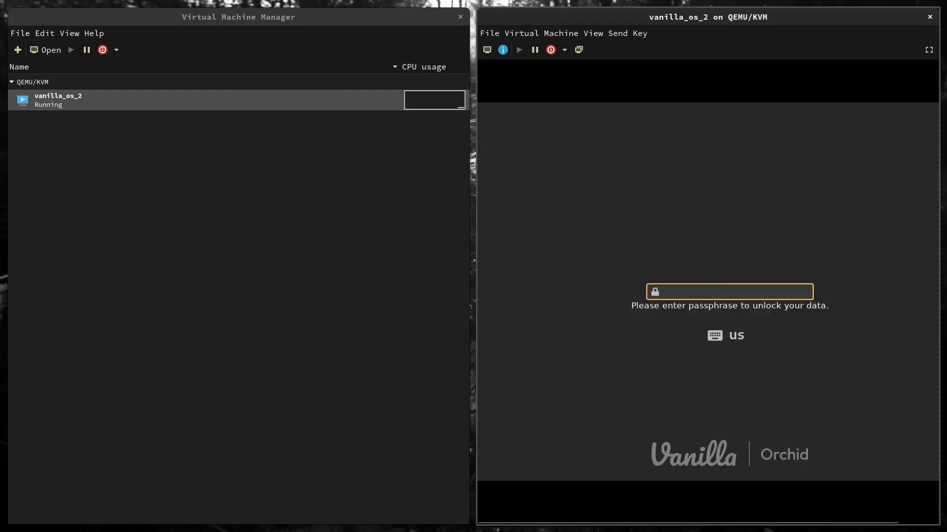
{"action": "key", "text": "super+a"}
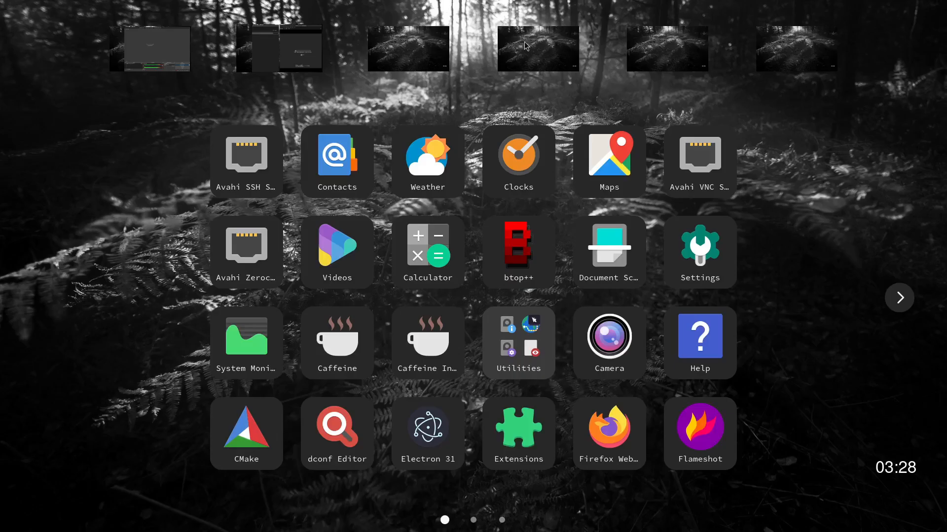
{"action": "left_click_drag", "start_coordinate": [296, 55], "coordinate": [409, 65]}
{"action": "left_click", "coordinate": [408, 66]}
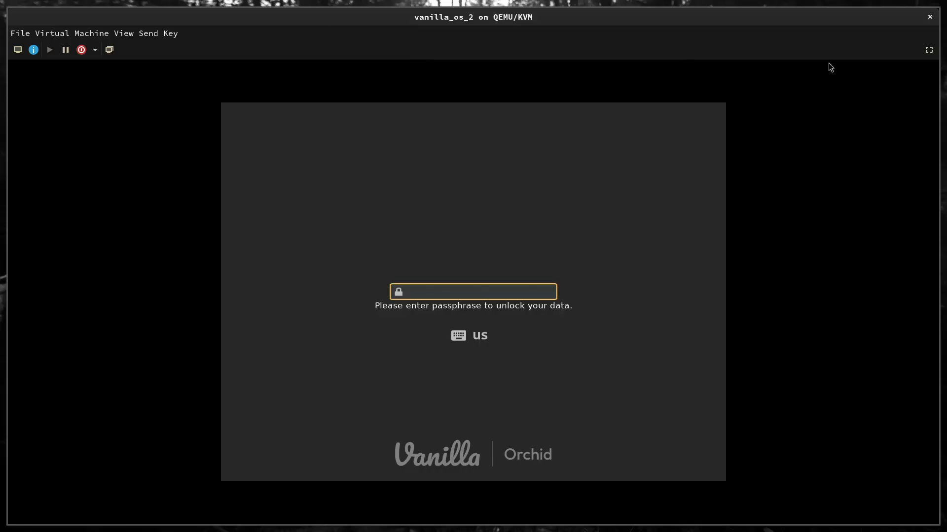
{"action": "left_click", "coordinate": [928, 50]}
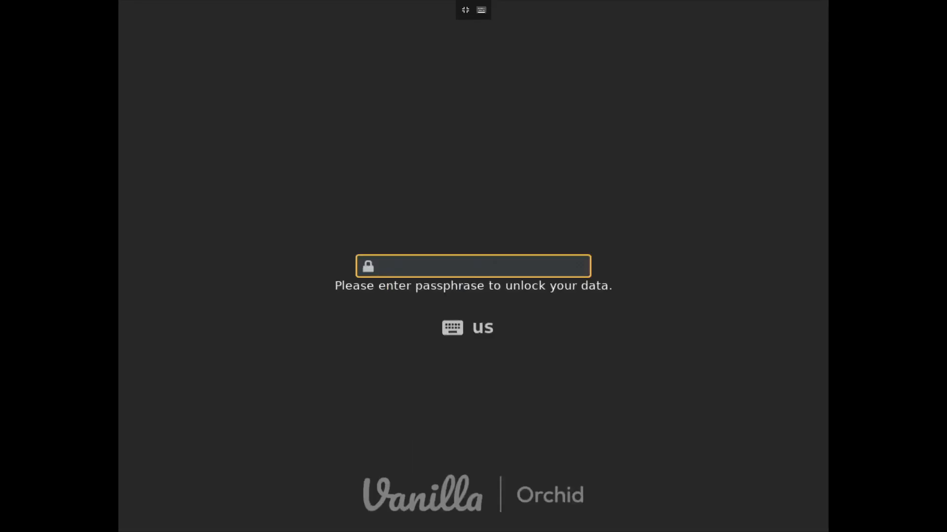
Unlock the encrypted disk with its passphrase, and sign in to the listed account by setting and confirming a new account password.
{"action": "type", "text": "******"}
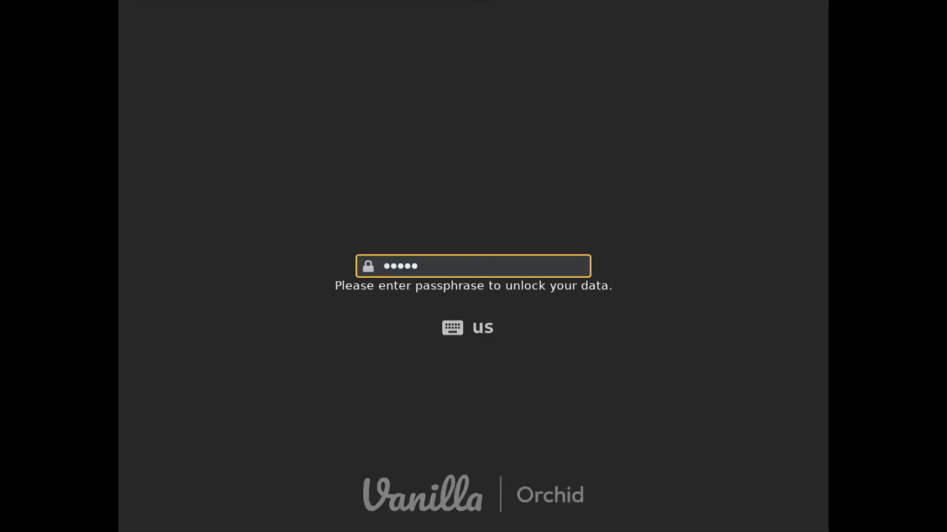
{"action": "key", "text": "Return"}
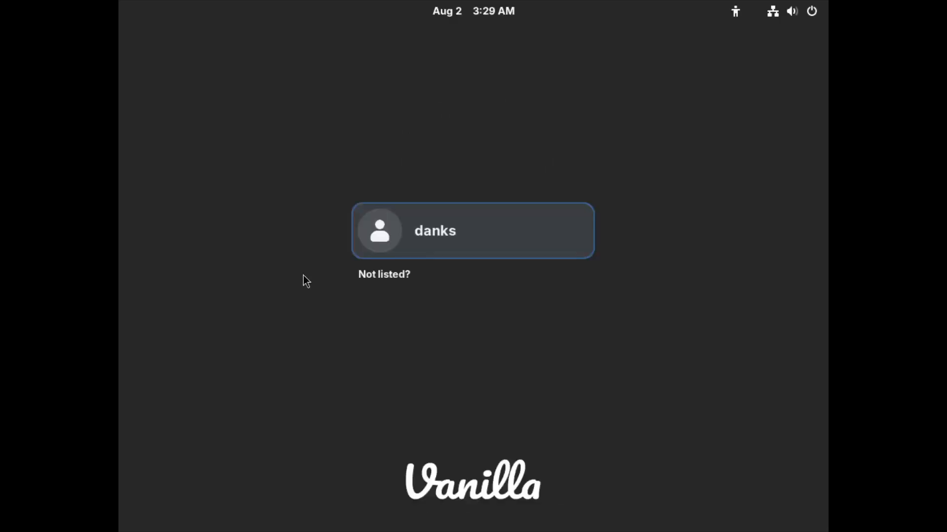
{"action": "key", "text": "Return"}
{"action": "type", "text": "●●●●●●"}
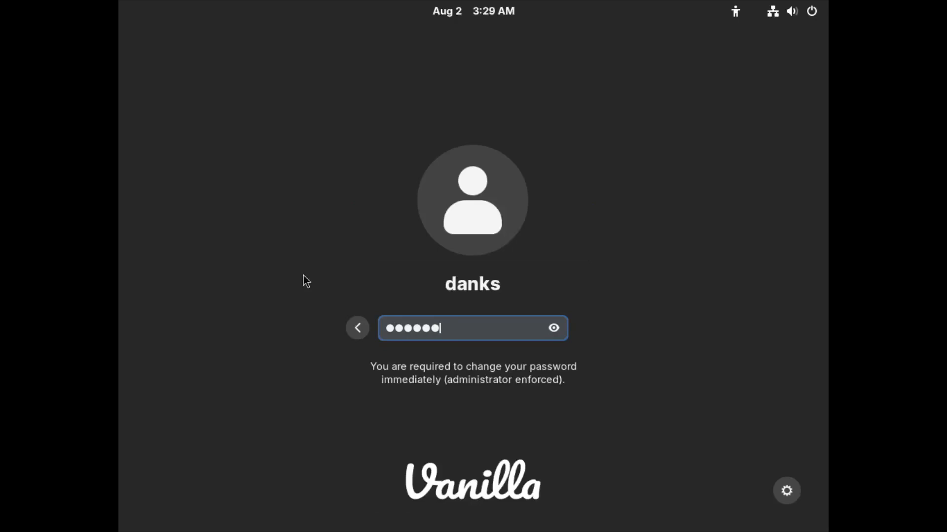
{"action": "key", "text": "Return"}
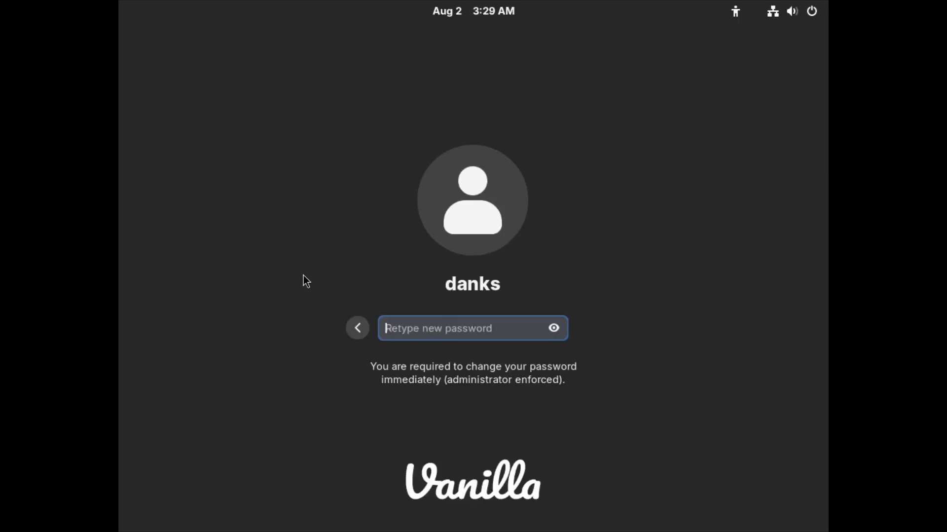
{"action": "type", "text": "●●●●●●"}
{"action": "key", "text": "Return"}
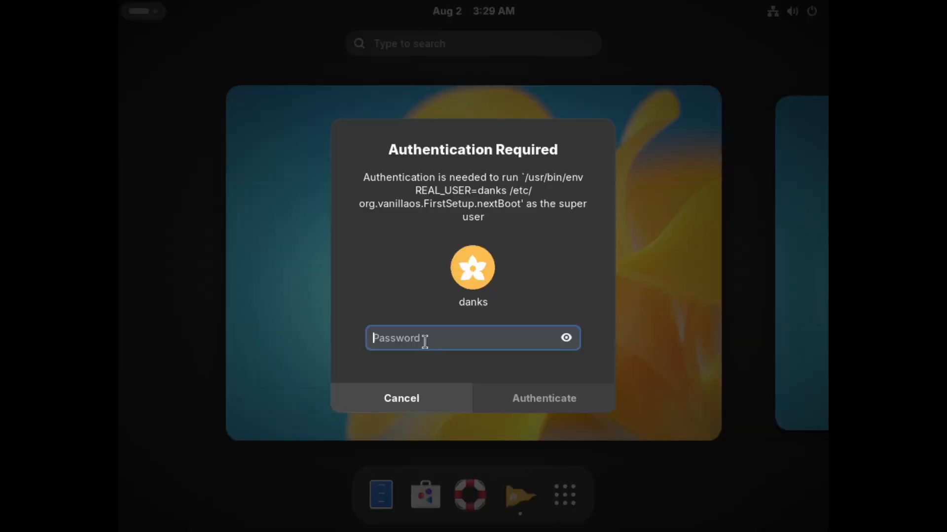
Authorise both First Setup authentication requests with the account password.
{"action": "type", "text": "••••••"}
{"action": "key", "text": "Return"}
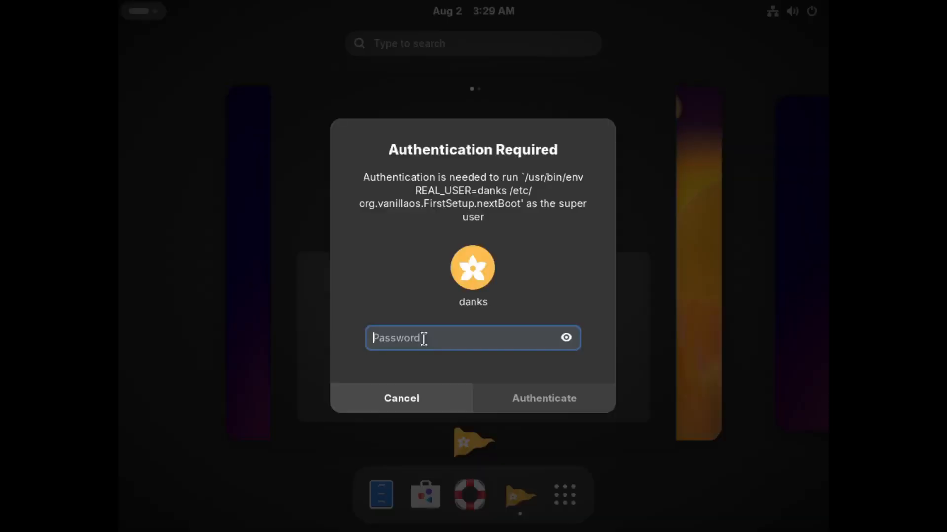
{"action": "type", "text": "••••••"}
{"action": "key", "text": "Return"}
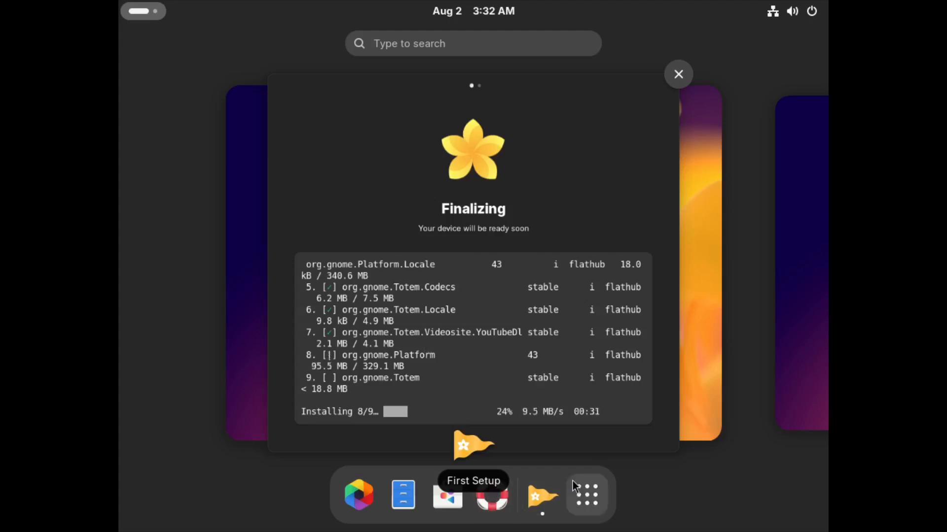
Open the Vanilla OS Tour and read its pages up to Configure Your Device, revisiting the page about favorite apps.
{"action": "left_click", "coordinate": [597, 506]}
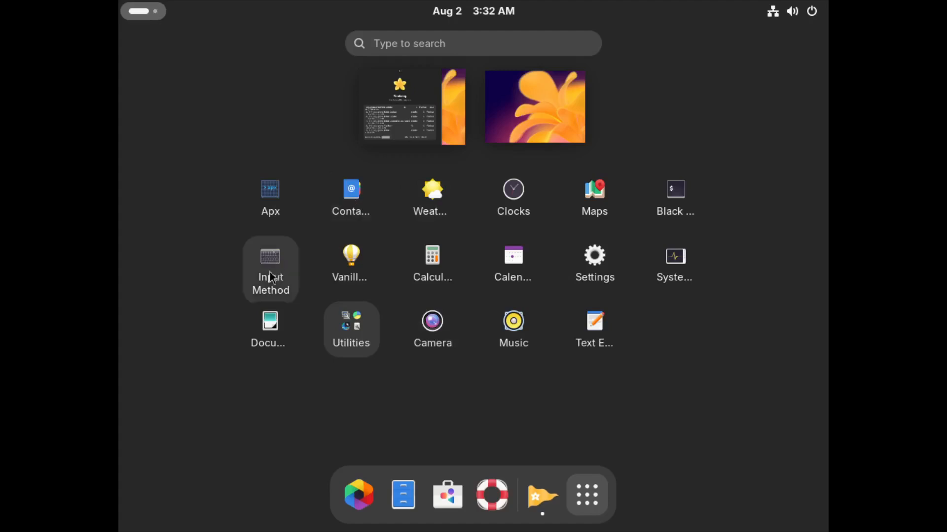
{"action": "left_click", "coordinate": [345, 259]}
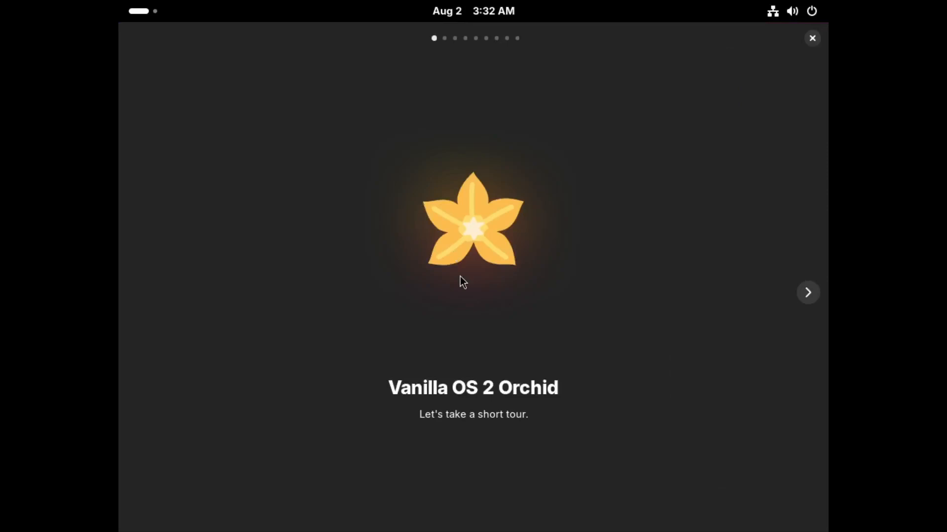
{"action": "left_click", "coordinate": [814, 295]}
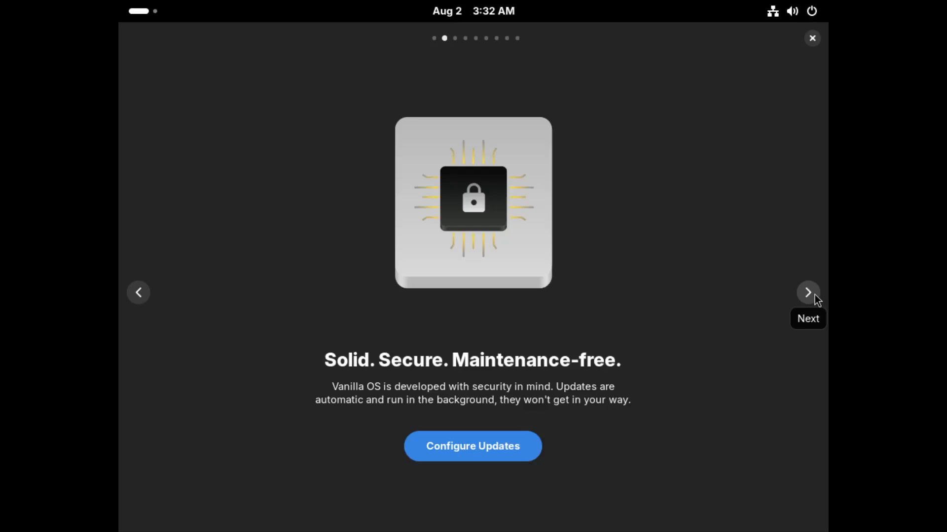
{"action": "left_click", "coordinate": [815, 295]}
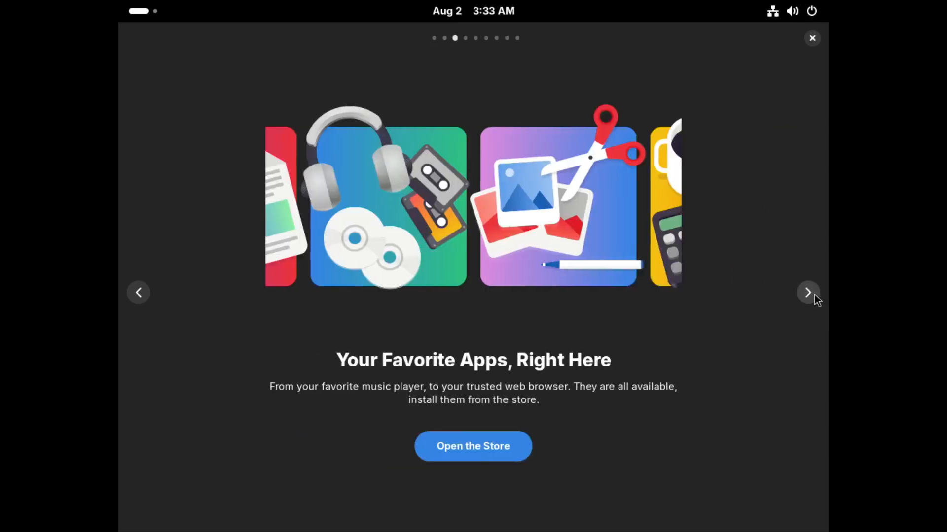
{"action": "left_click", "coordinate": [814, 294]}
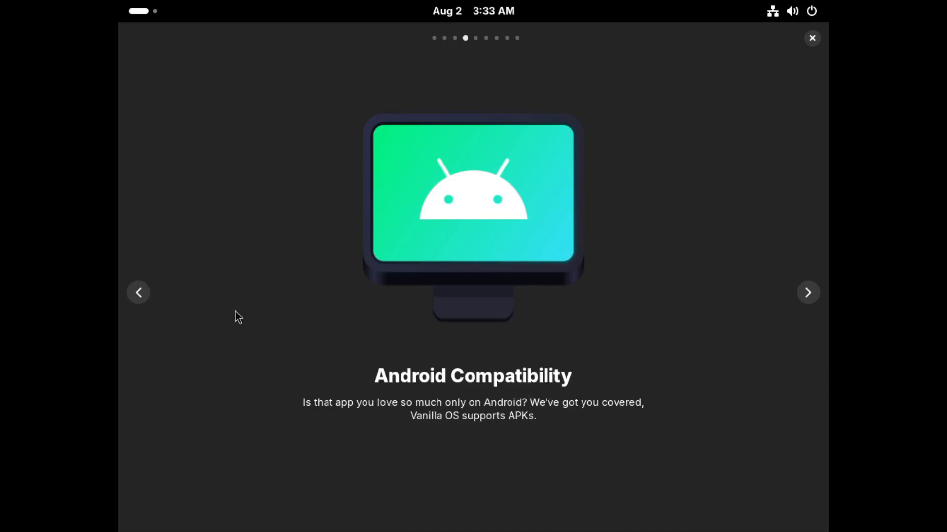
{"action": "left_click", "coordinate": [143, 293]}
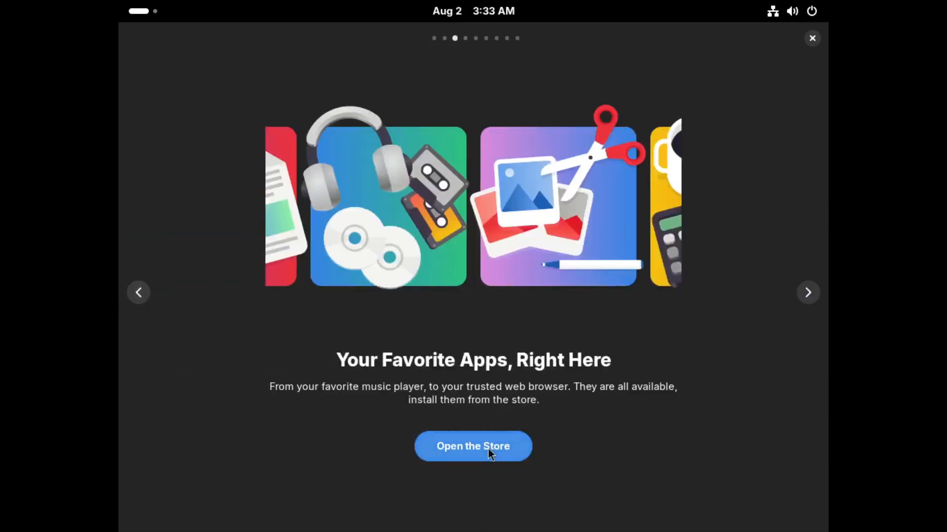
{"action": "left_click", "coordinate": [812, 295]}
{"action": "left_click", "coordinate": [812, 295]}
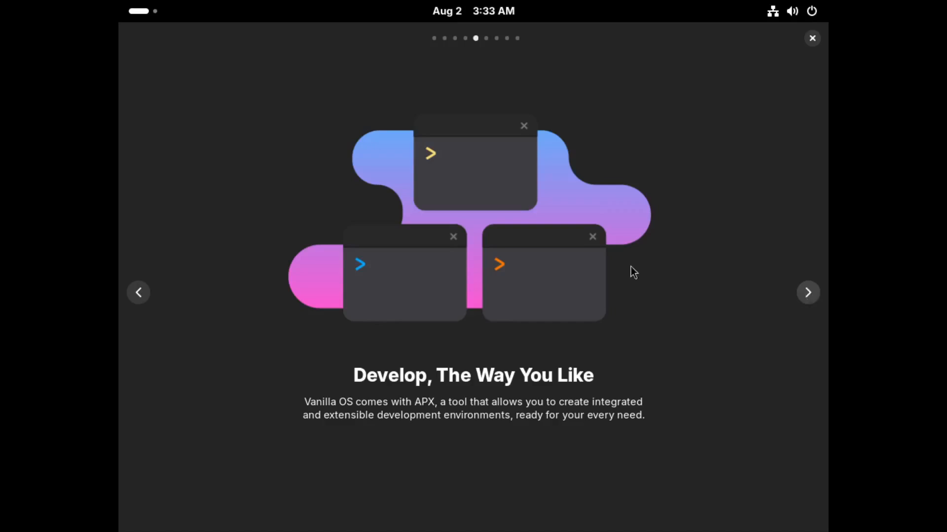
{"action": "left_click", "coordinate": [809, 296]}
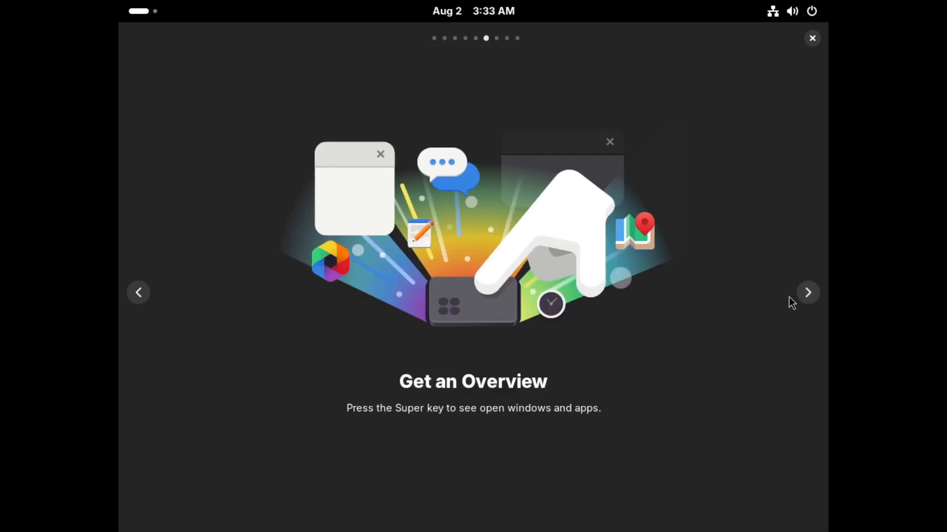
{"action": "left_click", "coordinate": [807, 294]}
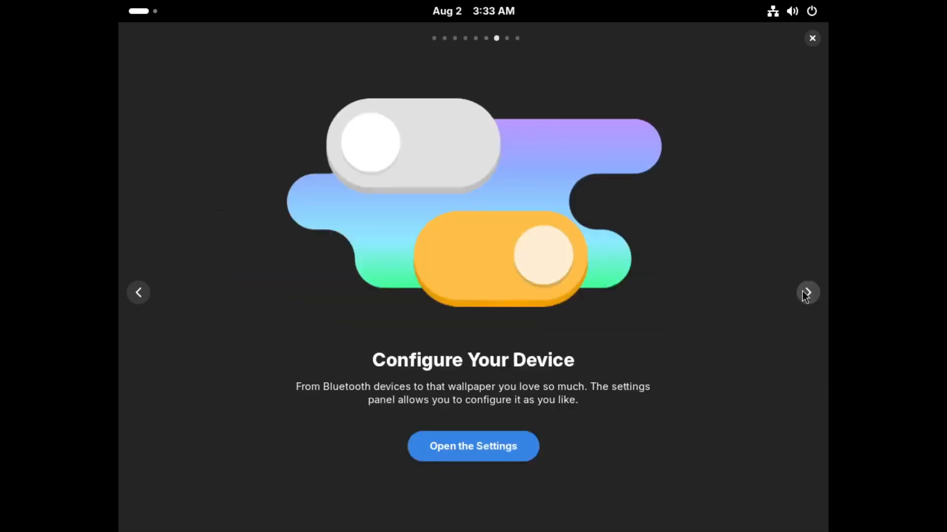
Look at the system settings from the tour's Configure Your Device page, and read the remaining tour pages.
{"action": "left_click", "coordinate": [465, 450]}
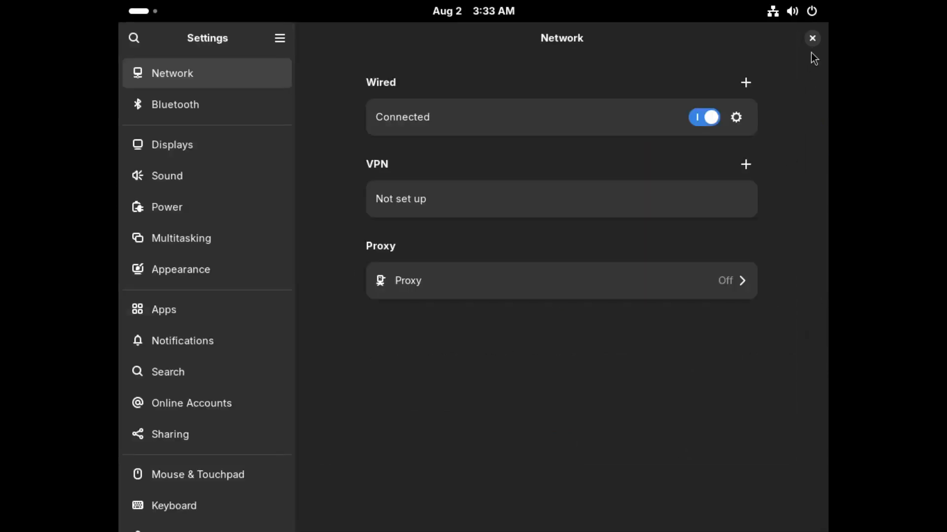
{"action": "left_click", "coordinate": [812, 40]}
{"action": "left_click", "coordinate": [806, 293]}
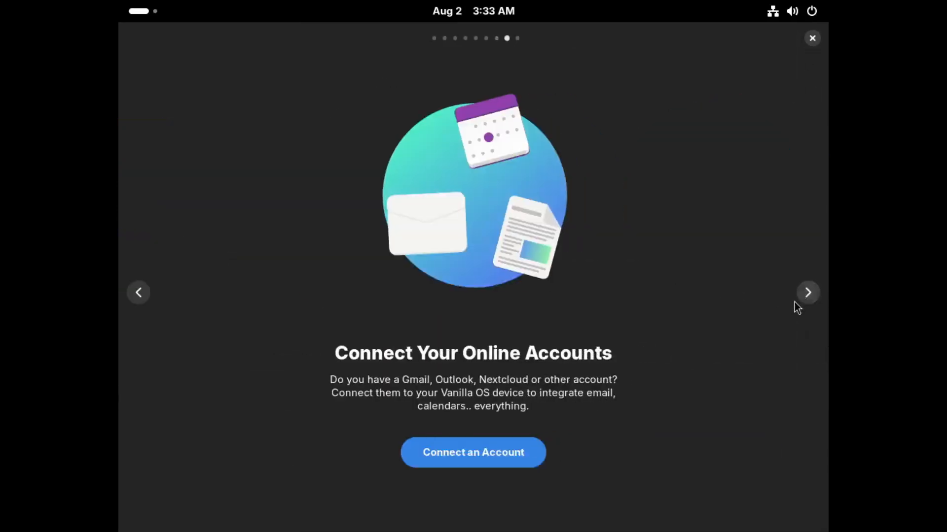
{"action": "left_click", "coordinate": [807, 296]}
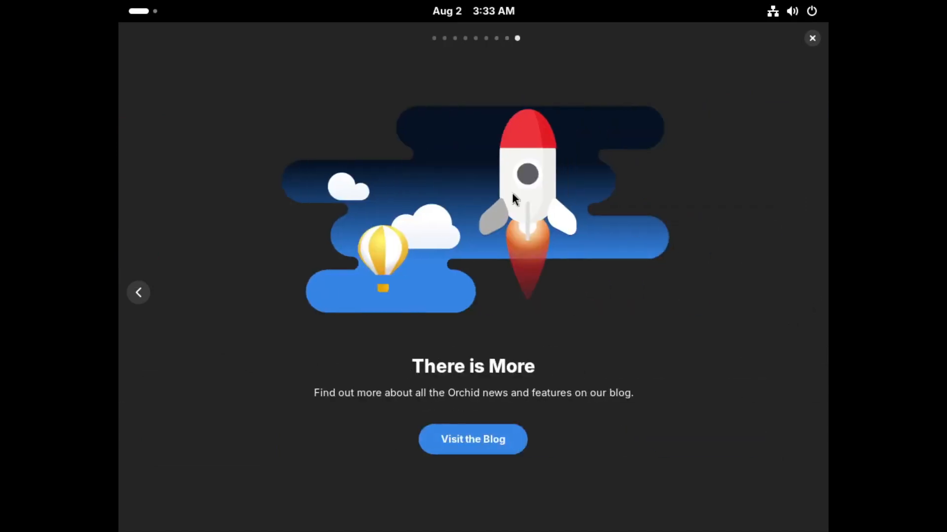
Close the tour, the completed First Setup window and the newly launched second tour.
{"action": "left_click", "coordinate": [813, 41]}
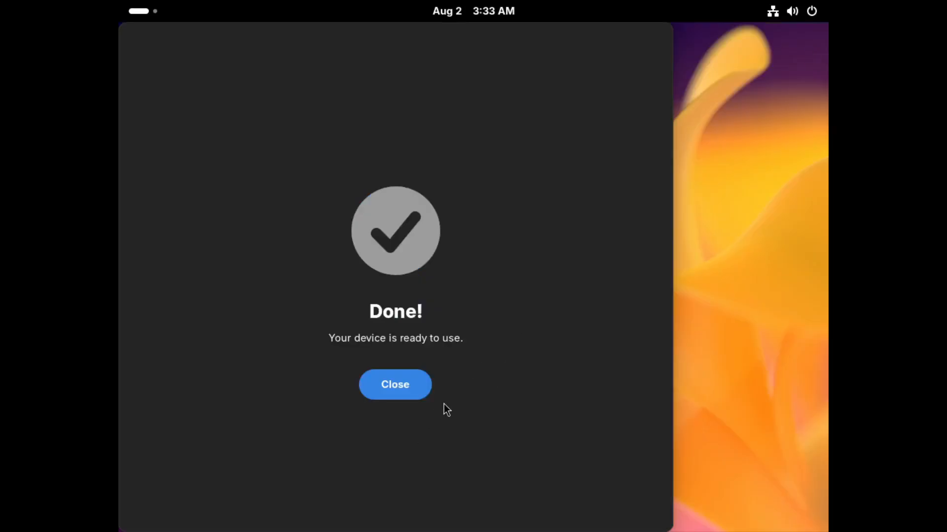
{"action": "left_click", "coordinate": [416, 392]}
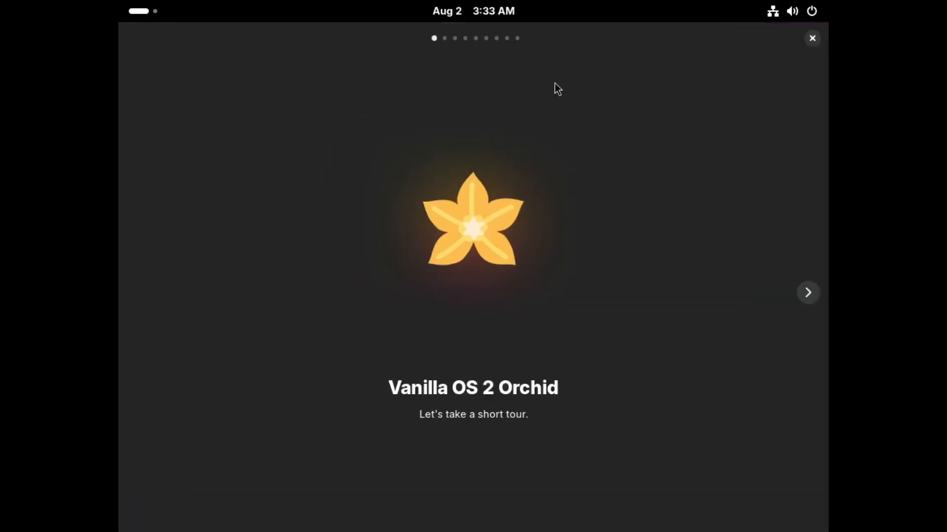
{"action": "left_click", "coordinate": [812, 38]}
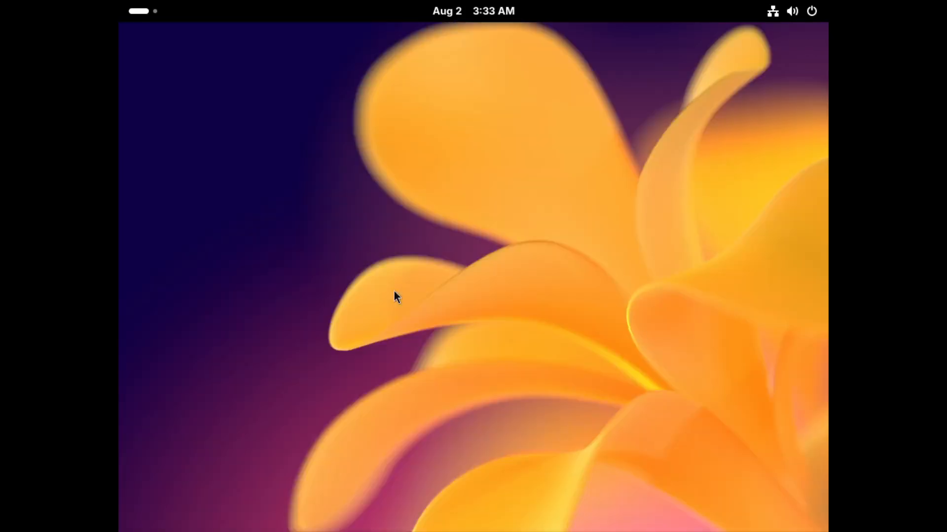
Set the display resolution to 1920 × 1080 (16:9), keep the changes, and close the settings.
{"action": "right_click", "coordinate": [412, 213]}
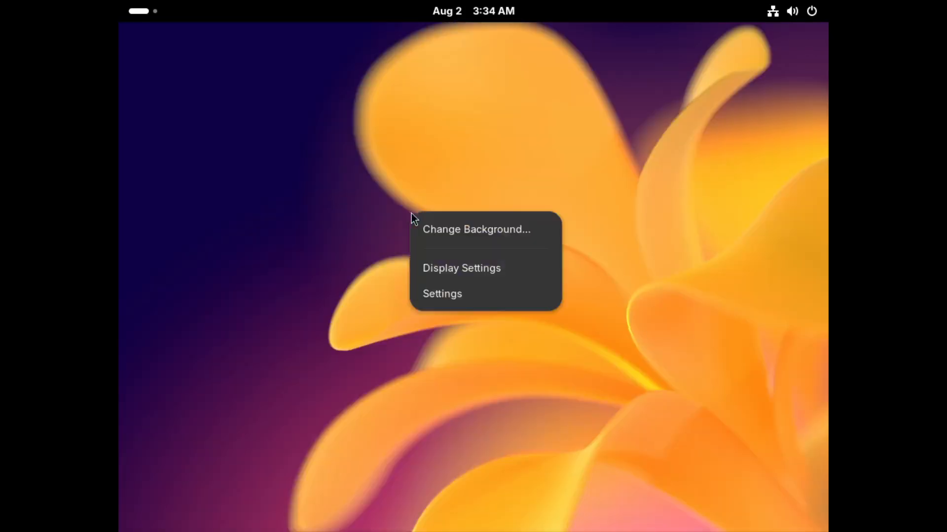
{"action": "left_click", "coordinate": [468, 264]}
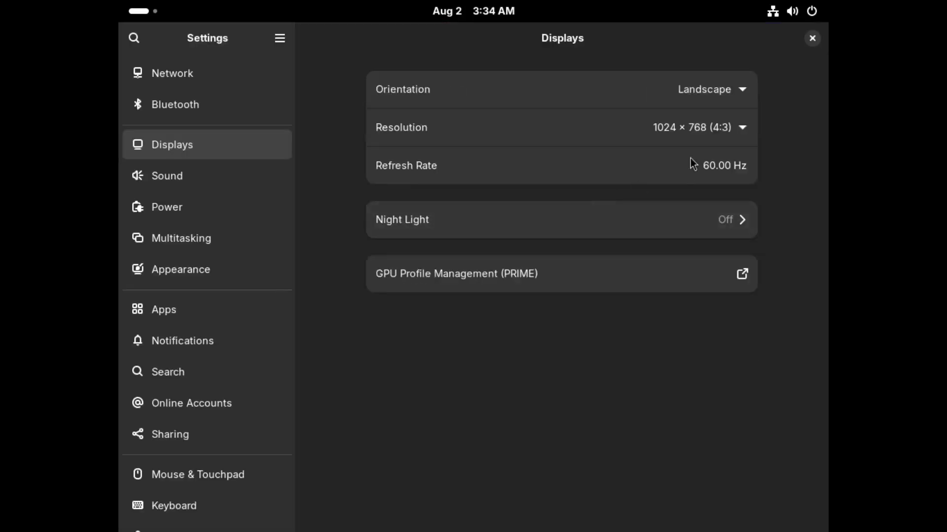
{"action": "left_click", "coordinate": [710, 130]}
{"action": "scroll", "coordinate": [720, 171], "scroll_direction": "up", "scroll_amount": 3}
{"action": "scroll", "coordinate": [721, 172], "scroll_direction": "up", "scroll_amount": 5}
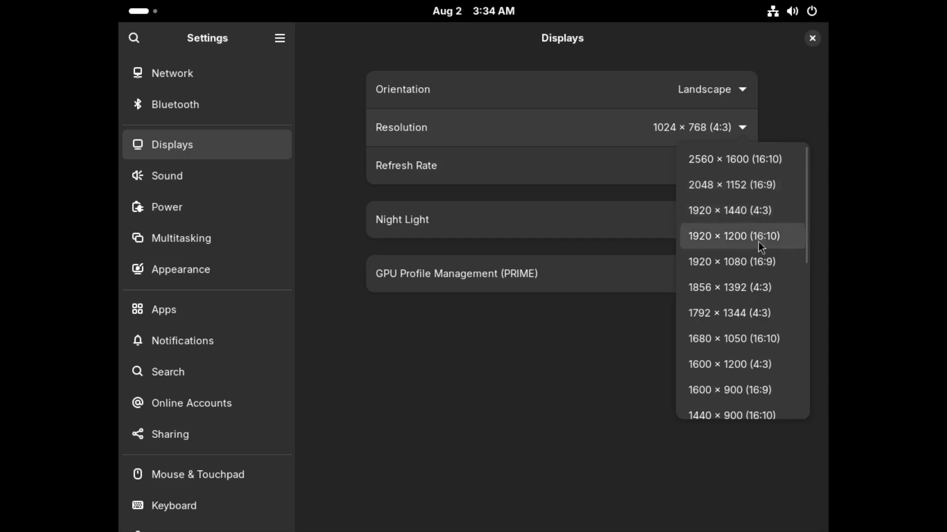
{"action": "left_click", "coordinate": [757, 267]}
{"action": "left_click", "coordinate": [800, 40]}
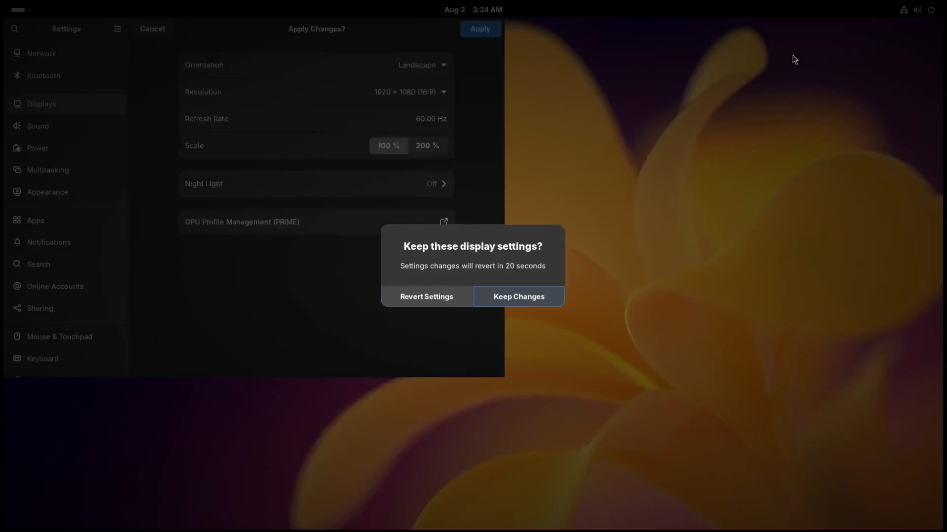
{"action": "left_click", "coordinate": [540, 302]}
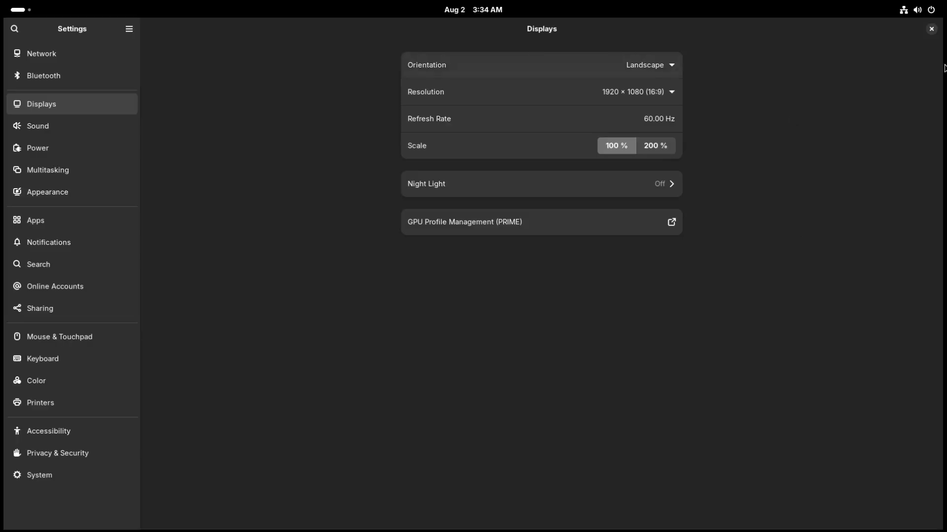
{"action": "left_click", "coordinate": [932, 29]}
Examine the preinstalled applications, including both pages of the Utilities folder.
{"action": "key", "text": "super"}
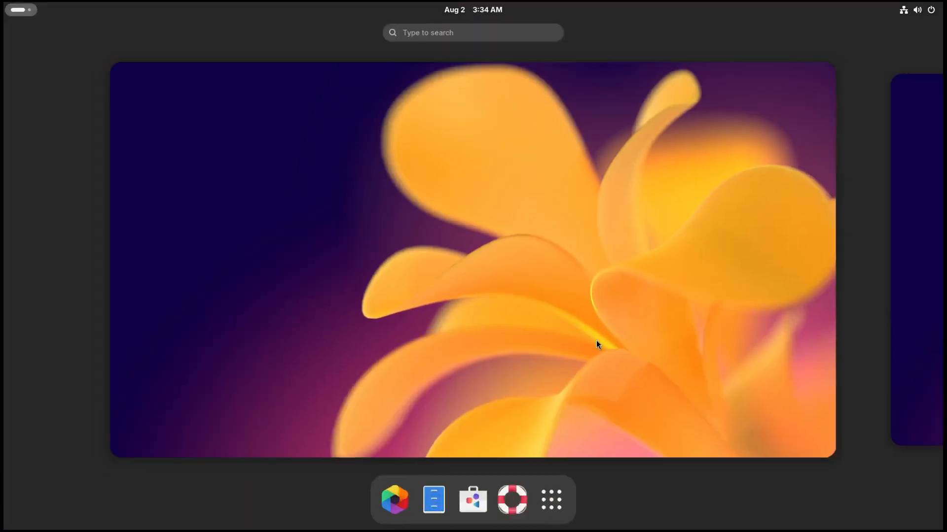
{"action": "key", "text": "super"}
{"action": "key", "text": "super"}
{"action": "left_click", "coordinate": [567, 514]}
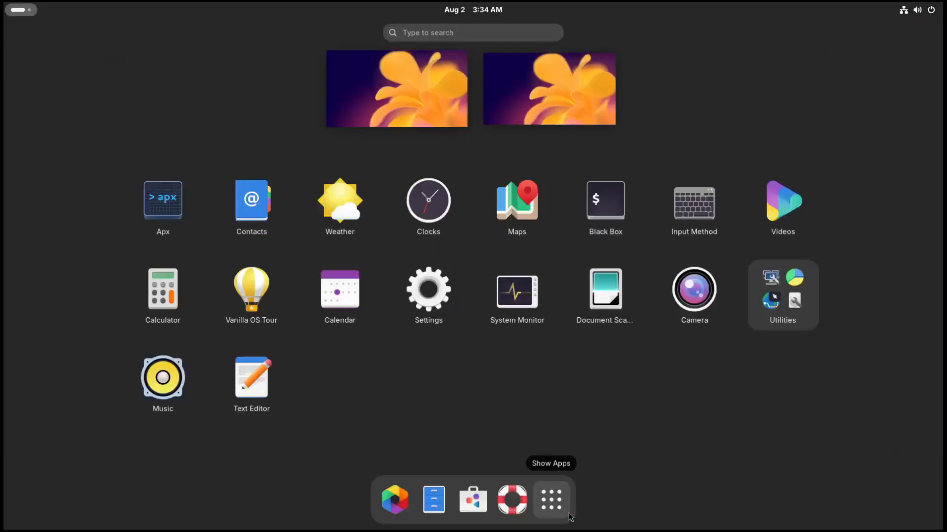
{"action": "left_click", "coordinate": [807, 321]}
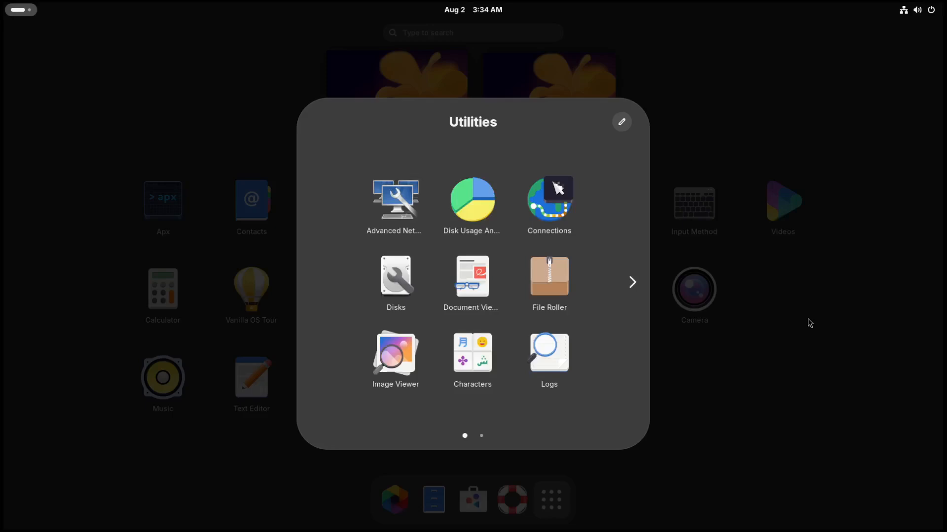
{"action": "scroll", "coordinate": [542, 315], "scroll_direction": "down", "scroll_amount": 1}
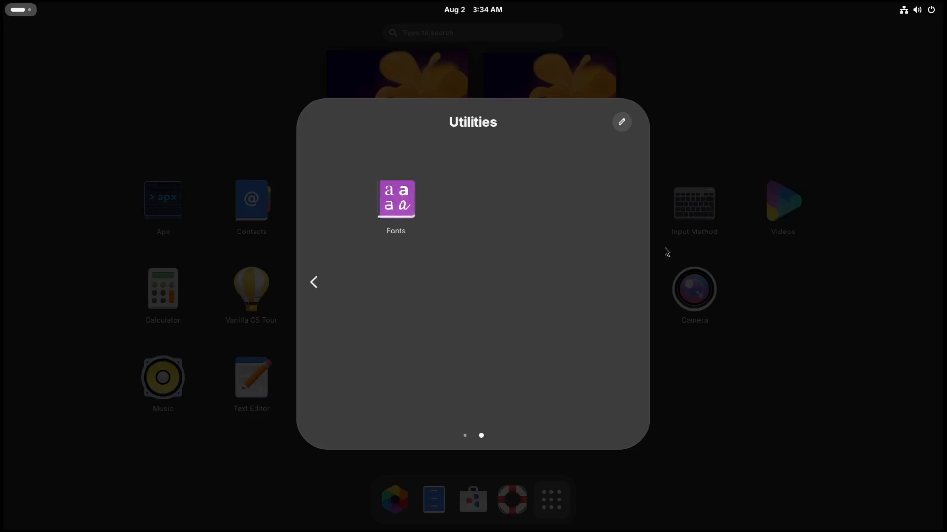
Look at the stacks offered for a new subsystem in Apx, cancel the creation and close Apx.
{"action": "left_click", "coordinate": [772, 93]}
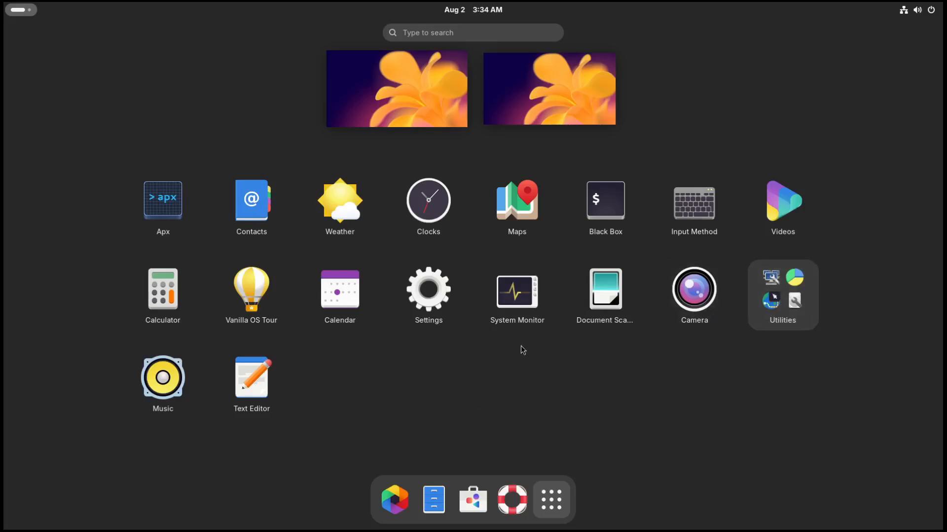
{"action": "left_click", "coordinate": [170, 211]}
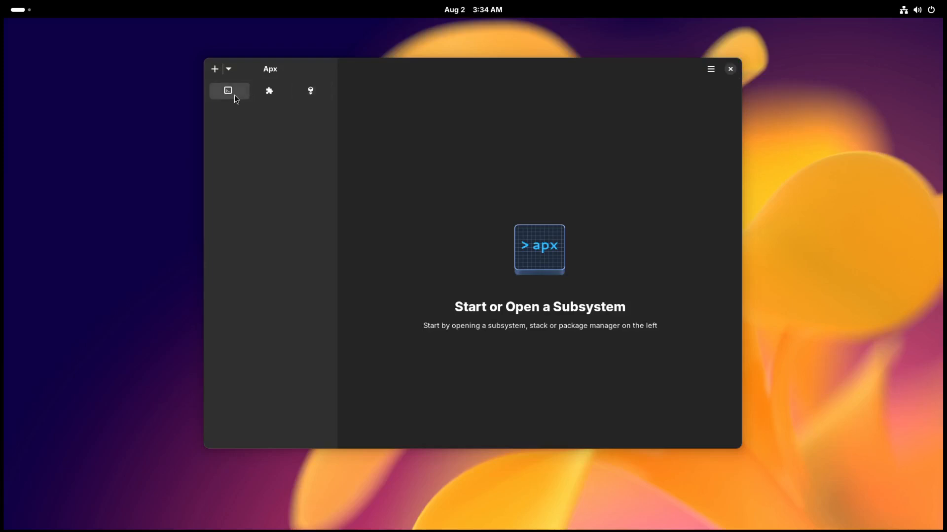
{"action": "left_click", "coordinate": [215, 69]}
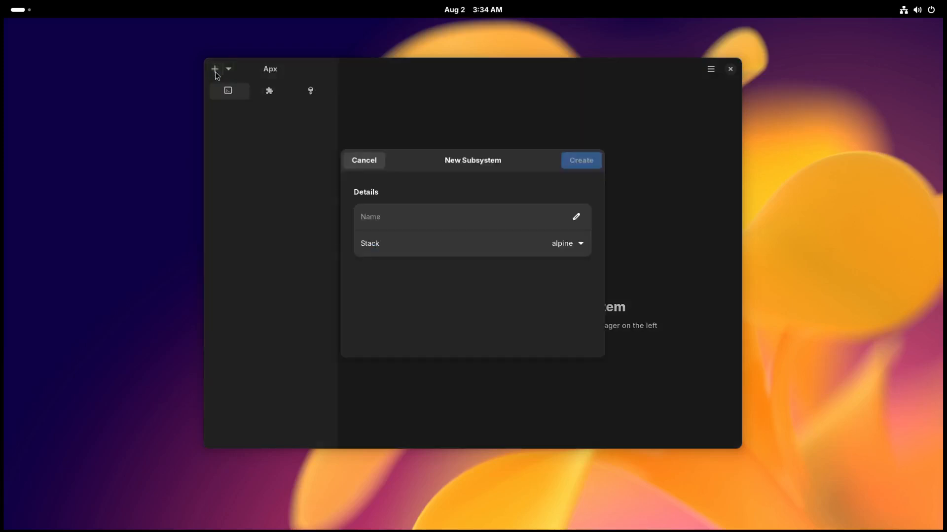
{"action": "left_click", "coordinate": [580, 244]}
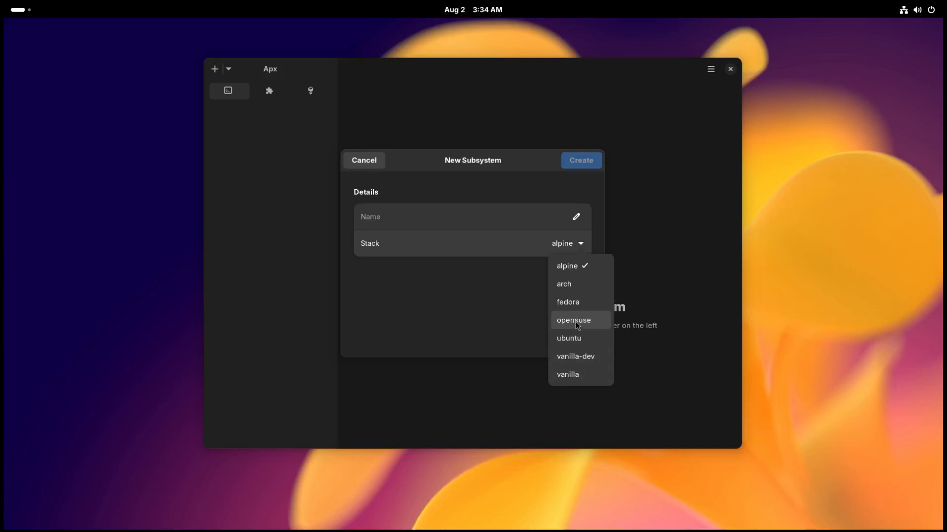
{"action": "left_click", "coordinate": [484, 315]}
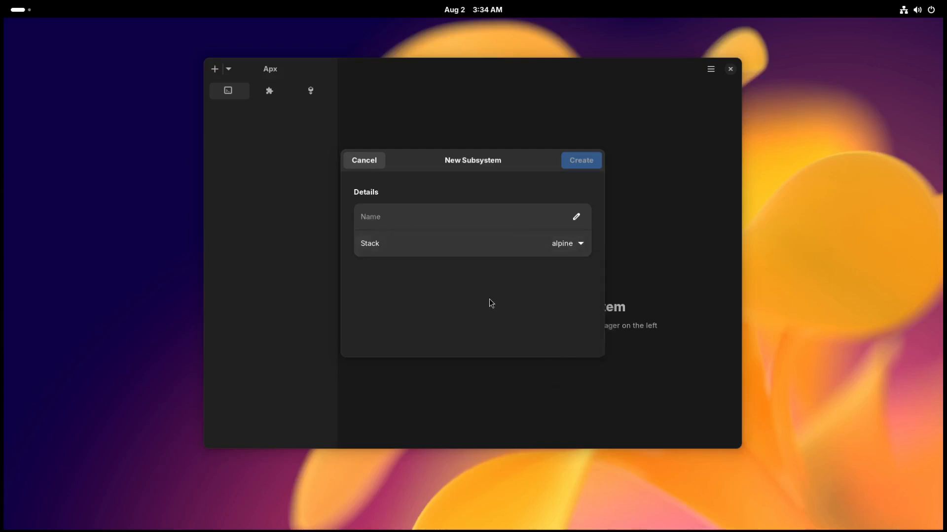
{"action": "left_click", "coordinate": [371, 165]}
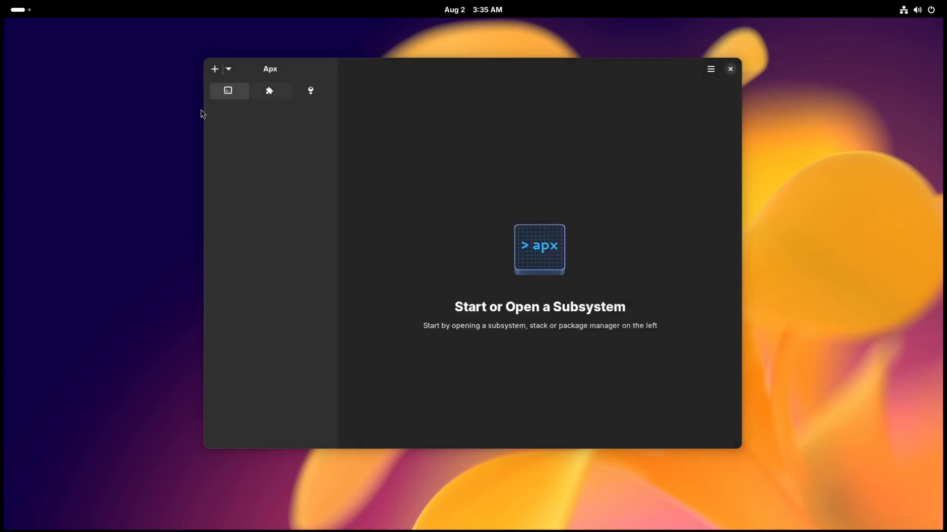
{"action": "left_click", "coordinate": [735, 72]}
Launch the Black Box terminal, reposition its window while the container is set up, and close it.
{"action": "left_click", "coordinate": [16, 10]}
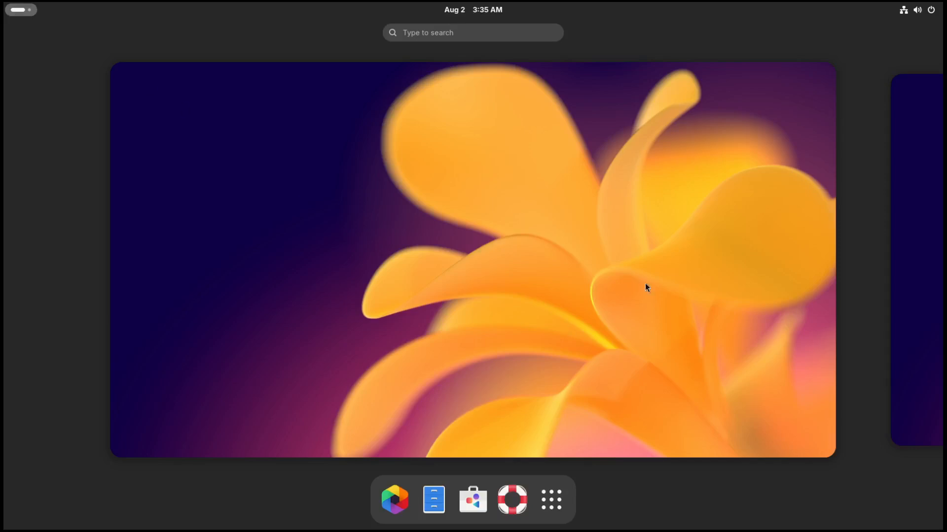
{"action": "left_click", "coordinate": [552, 500]}
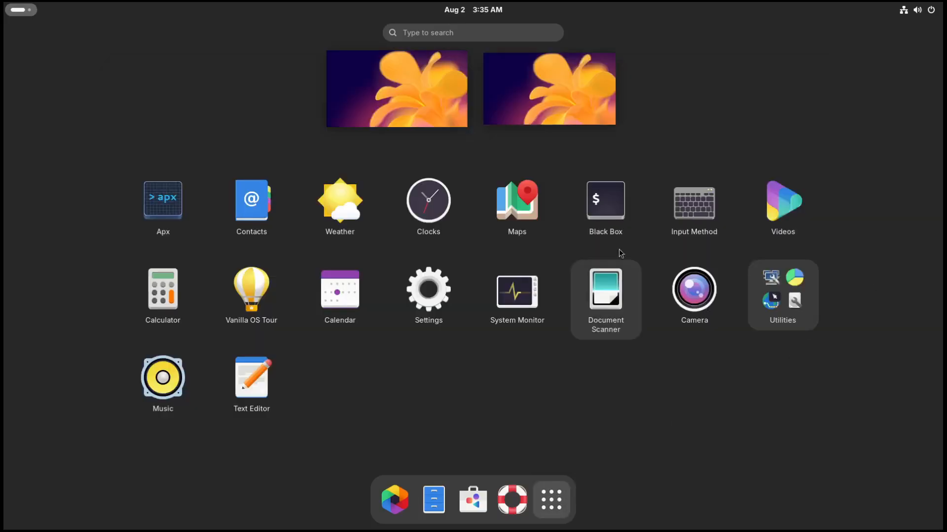
{"action": "left_click", "coordinate": [611, 205]}
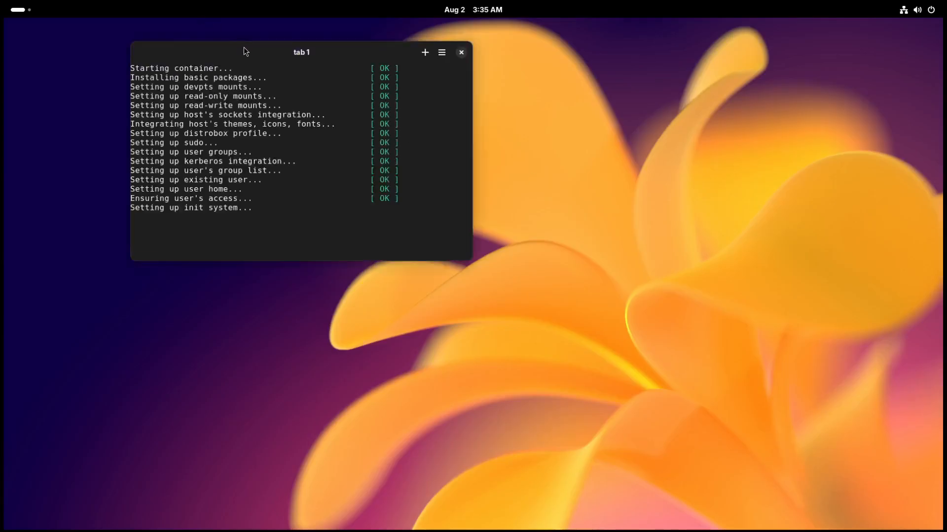
{"action": "left_click_drag", "start_coordinate": [243, 47], "coordinate": [422, 166]}
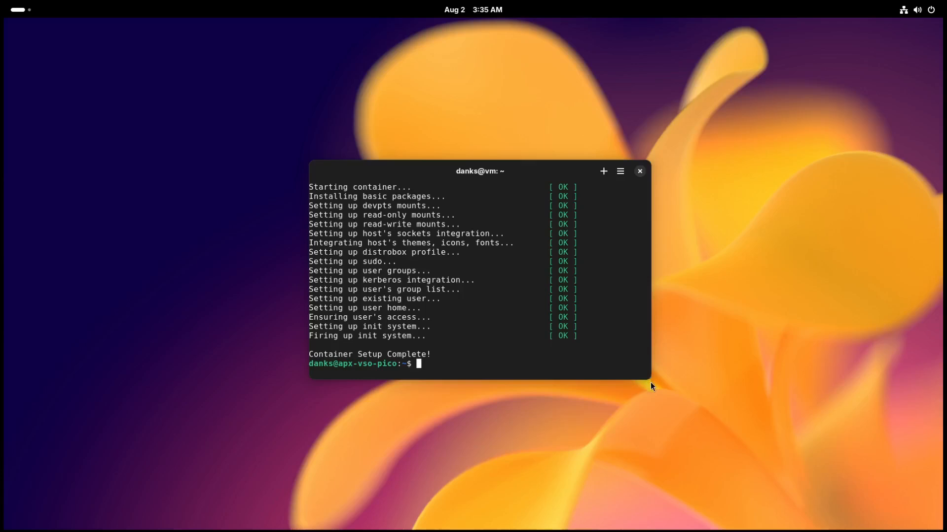
{"action": "left_click_drag", "start_coordinate": [528, 169], "coordinate": [291, 207]}
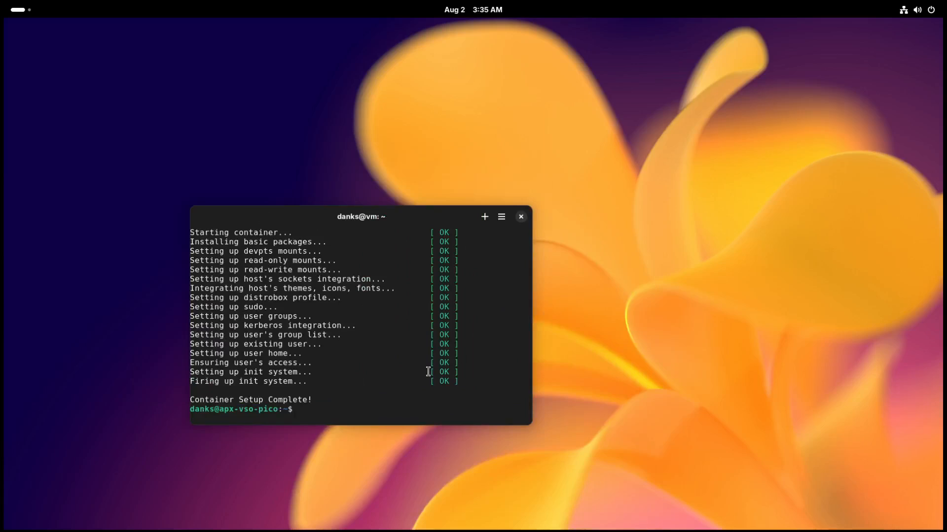
{"action": "left_click", "coordinate": [525, 220]}
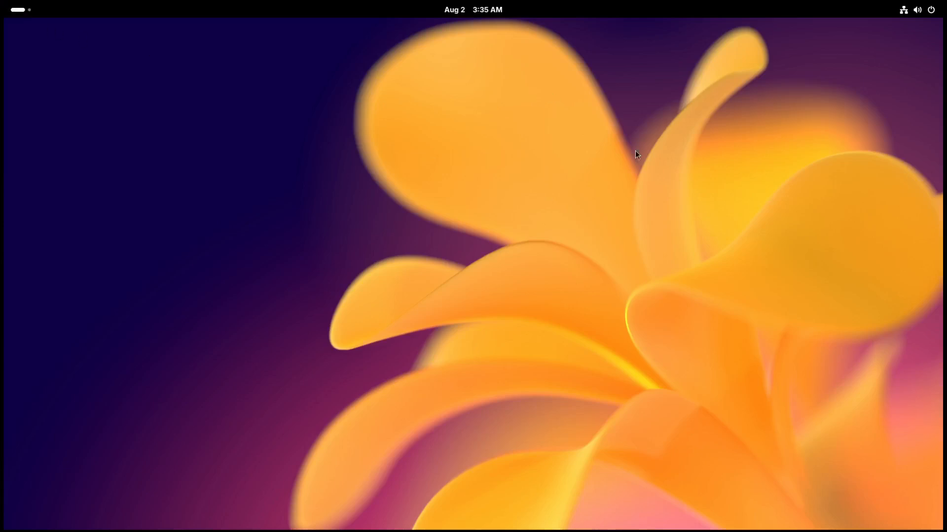
Open the Vanilla OS Tour from the application grid and close it on its first page.
{"action": "key", "text": "super"}
{"action": "left_click", "coordinate": [553, 510]}
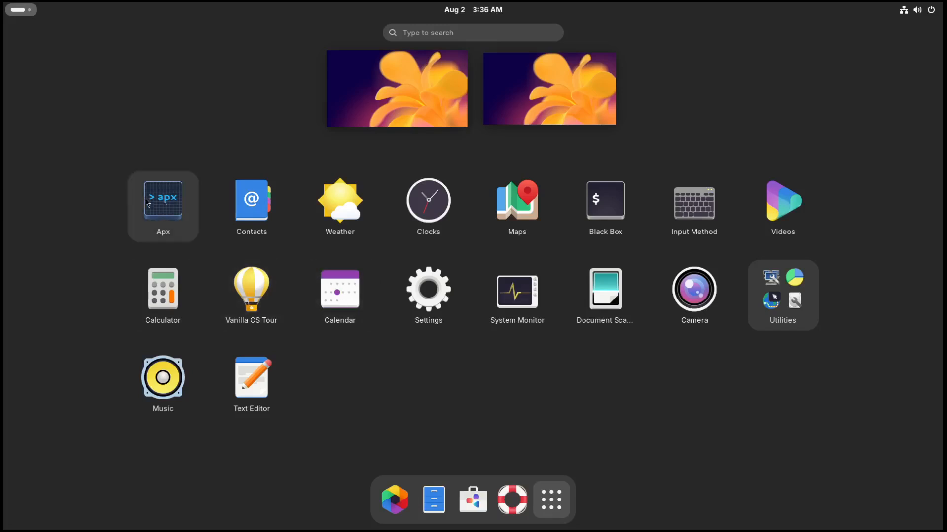
{"action": "left_click", "coordinate": [255, 299]}
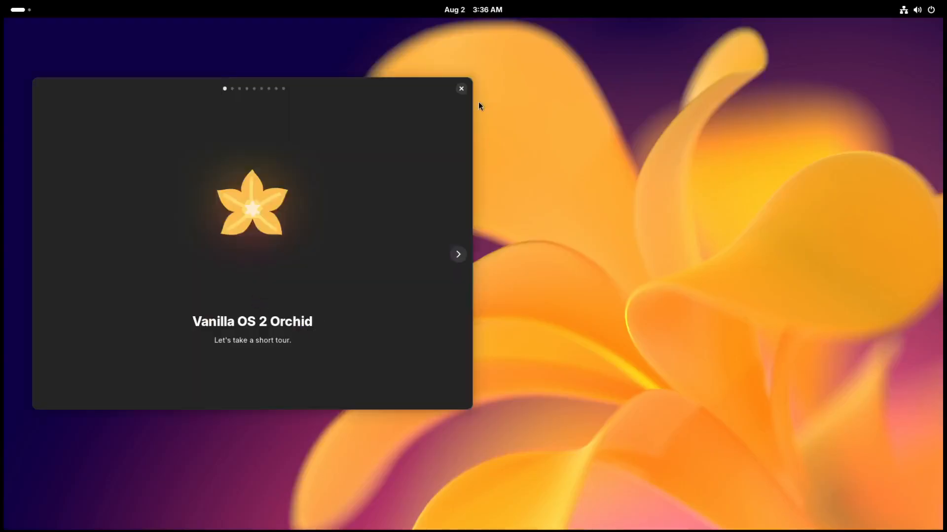
{"action": "left_click", "coordinate": [460, 89]}
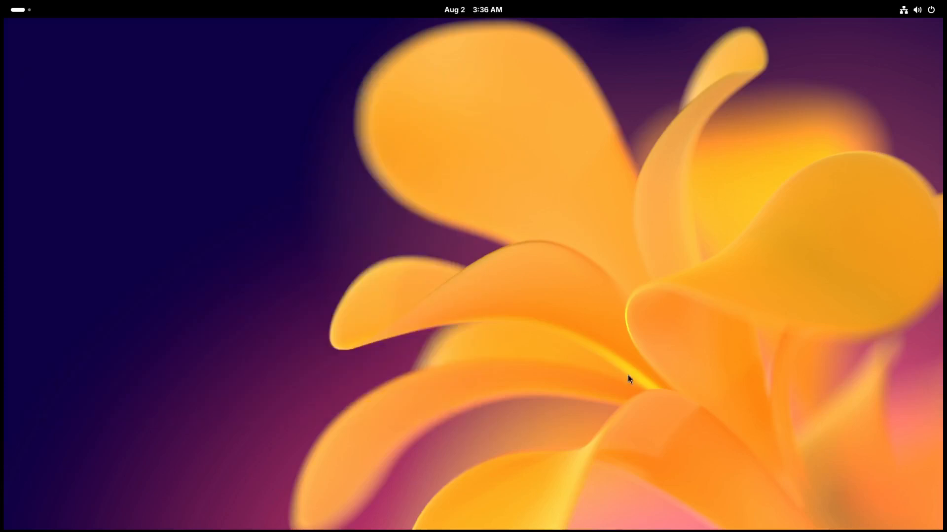
Open Black Box, place its window near the middle of the desktop, and run sudo apt update.
{"action": "key", "text": "super"}
{"action": "key", "text": "super"}
{"action": "key", "text": "super+a"}
{"action": "left_click", "coordinate": [618, 212]}
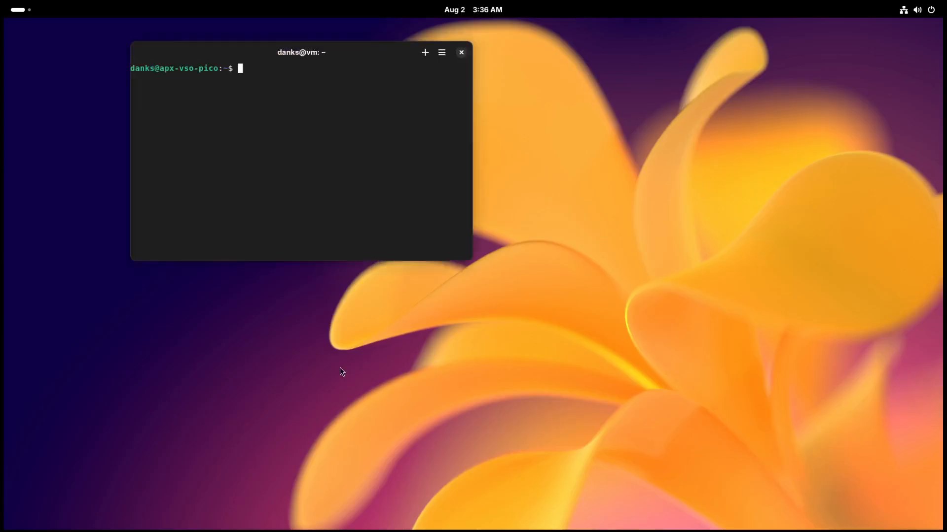
{"action": "left_click_drag", "start_coordinate": [346, 55], "coordinate": [499, 242]}
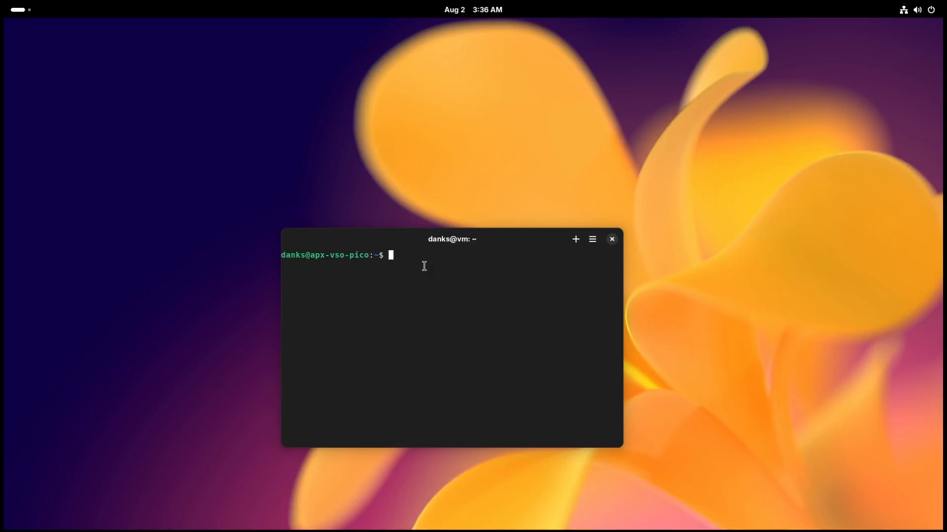
{"action": "type", "text": "sudo apt update"}
{"action": "key", "text": "Return"}
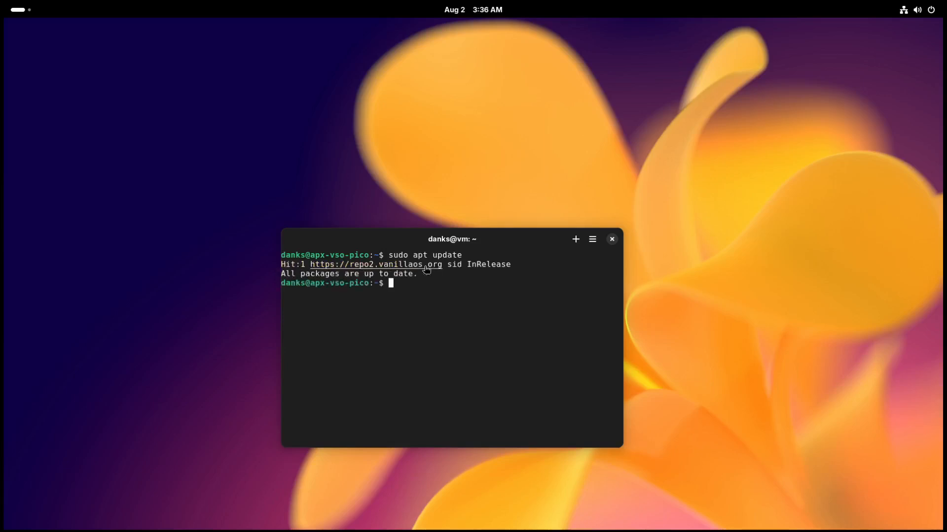
Install kitty with sudo apt install kitty, accept the installation, and close the terminal window.
{"action": "type", "text": "sudo apt inst"}
{"action": "type", "text": "ll"}
{"action": "key", "text": "BackSpace"}
{"action": "key", "text": "BackSpace"}
{"action": "type", "text": "all kitty"}
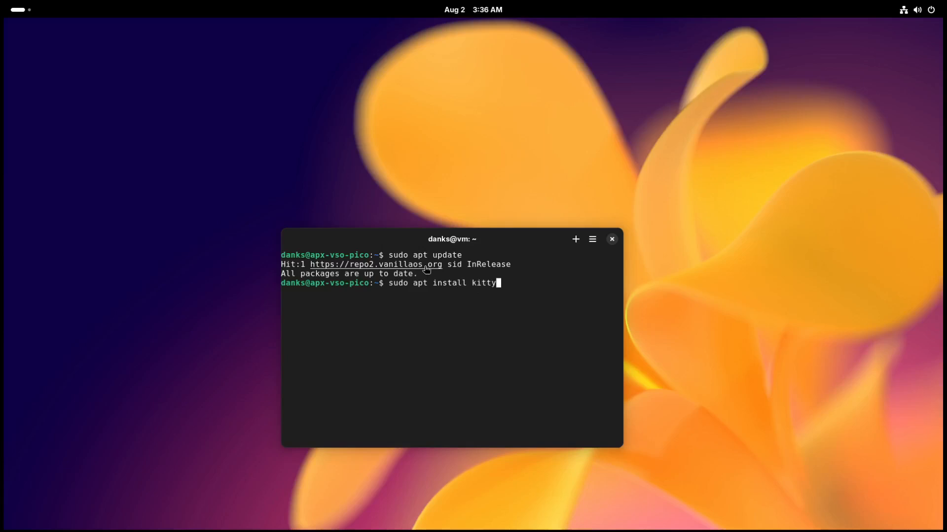
{"action": "key", "text": "Return"}
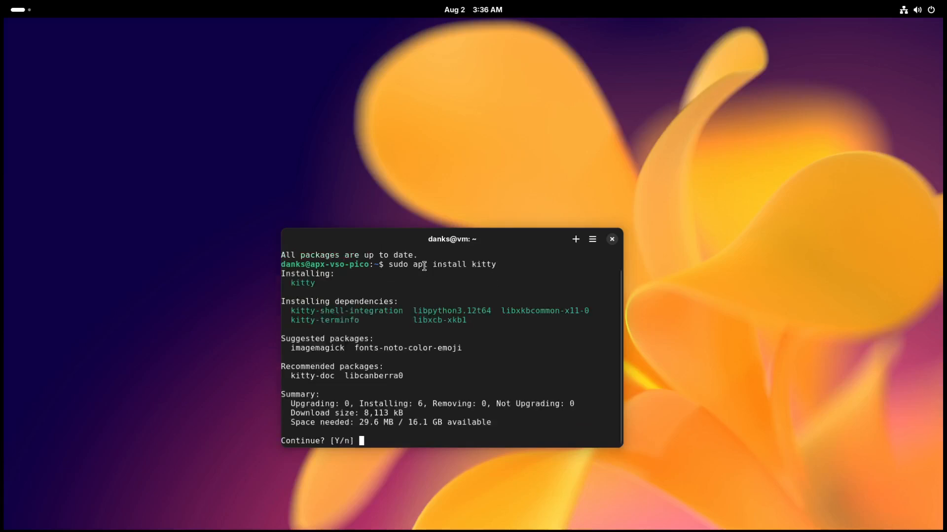
{"action": "type", "text": "y"}
{"action": "key", "text": "Return"}
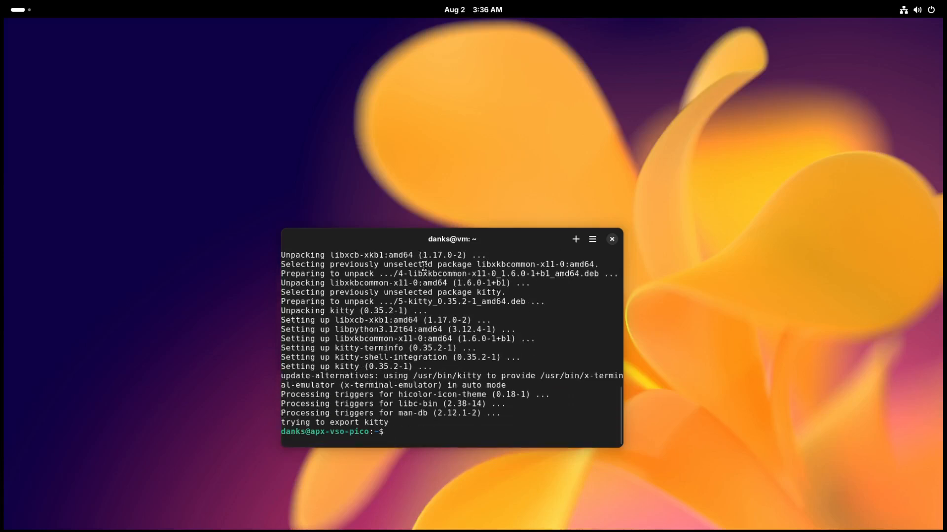
{"action": "key", "text": "super"}
Launch kitty on vso-pico from the application grid, move its window towards the centre, and close it.
{"action": "key", "text": "super"}
{"action": "left_click", "coordinate": [613, 240]}
{"action": "key", "text": "super"}
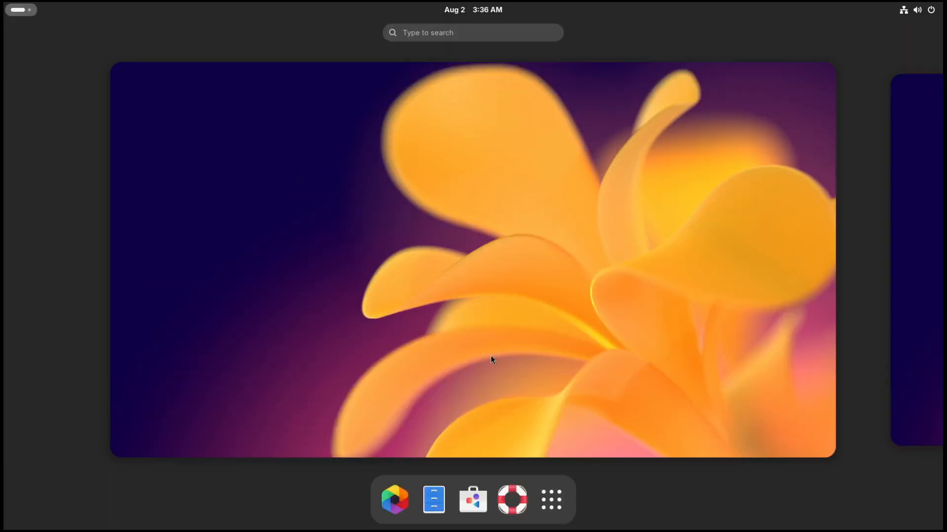
{"action": "left_click", "coordinate": [551, 500]}
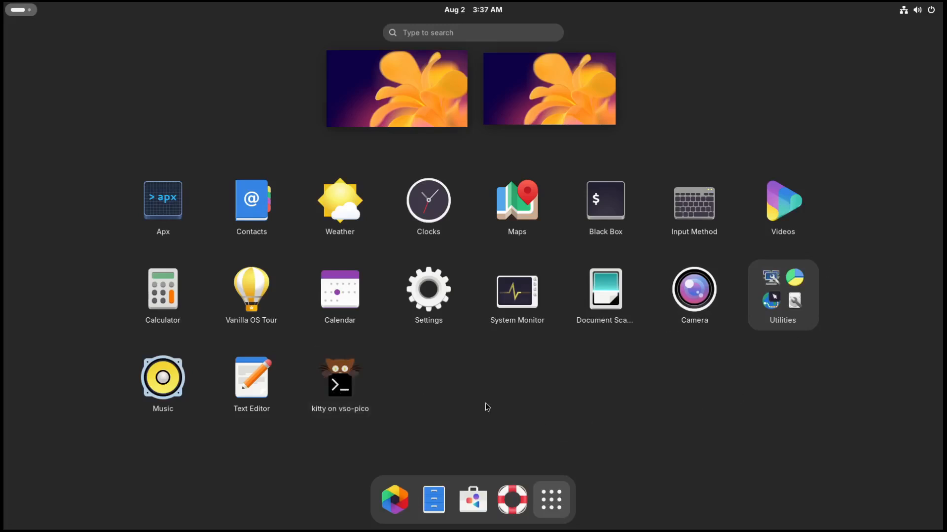
{"action": "left_click", "coordinate": [346, 391]}
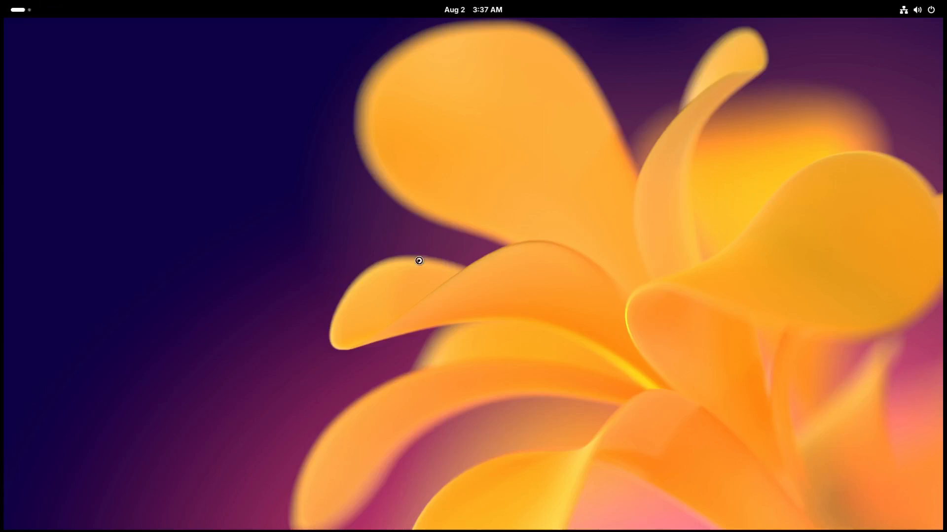
{"action": "left_click_drag", "start_coordinate": [323, 59], "coordinate": [451, 242]}
{"action": "left_click", "coordinate": [593, 239]}
Open the Music application, close it, and return from the application grid to the empty desktop.
{"action": "key", "text": "super"}
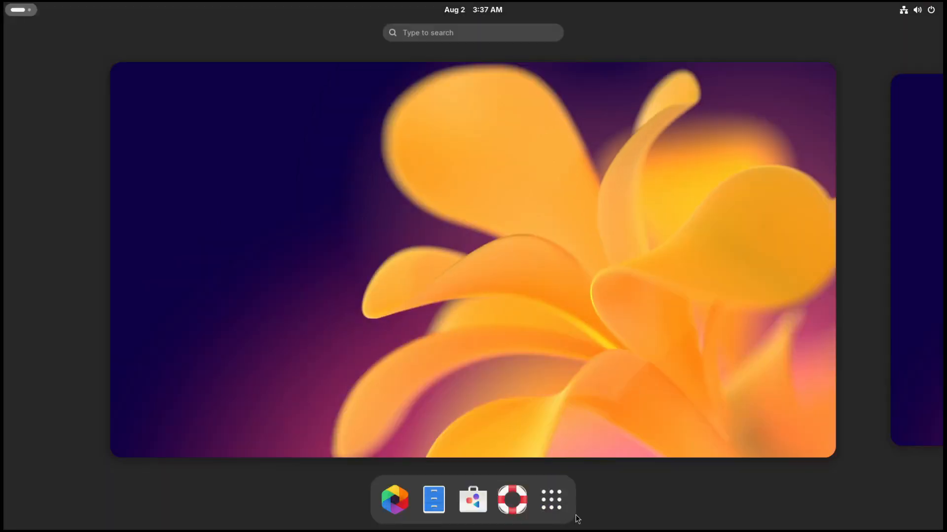
{"action": "left_click", "coordinate": [563, 505]}
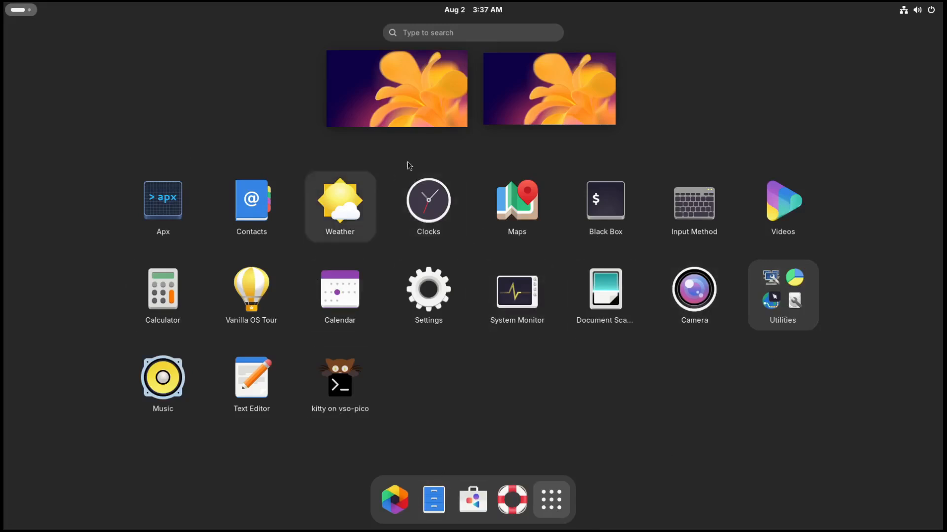
{"action": "left_click", "coordinate": [176, 384]}
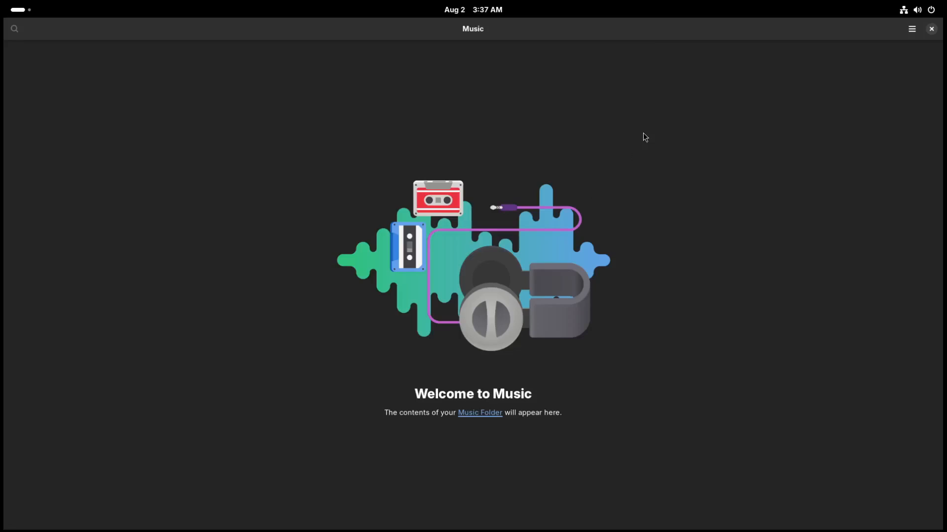
{"action": "left_click", "coordinate": [932, 28]}
{"action": "left_click", "coordinate": [20, 10]}
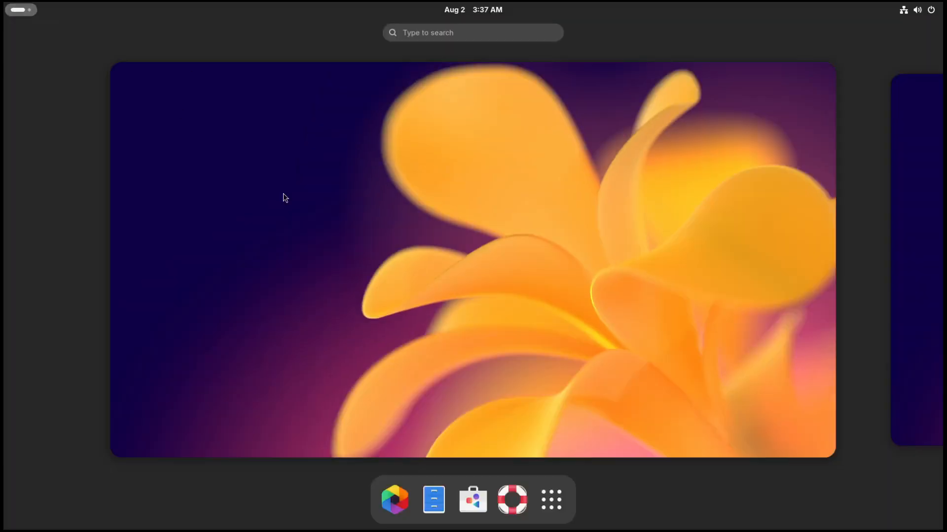
{"action": "left_click", "coordinate": [545, 507]}
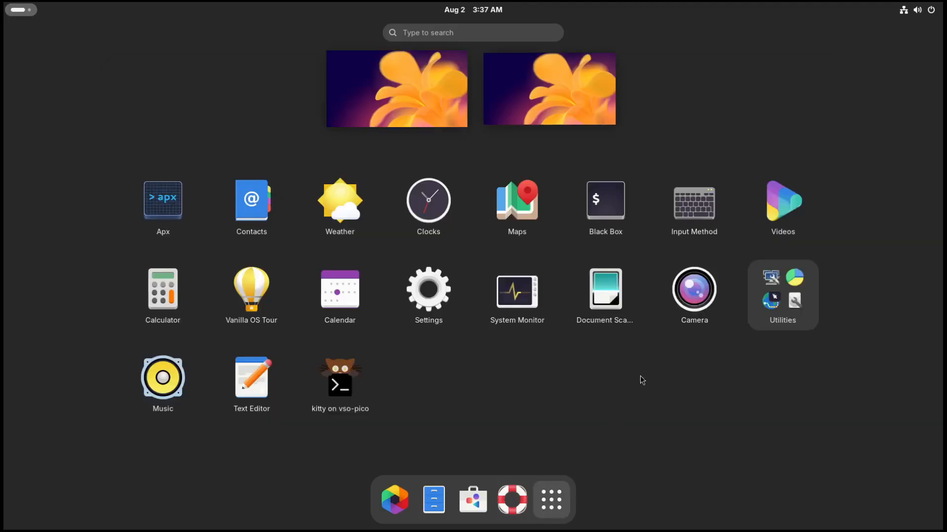
{"action": "left_click", "coordinate": [607, 416]}
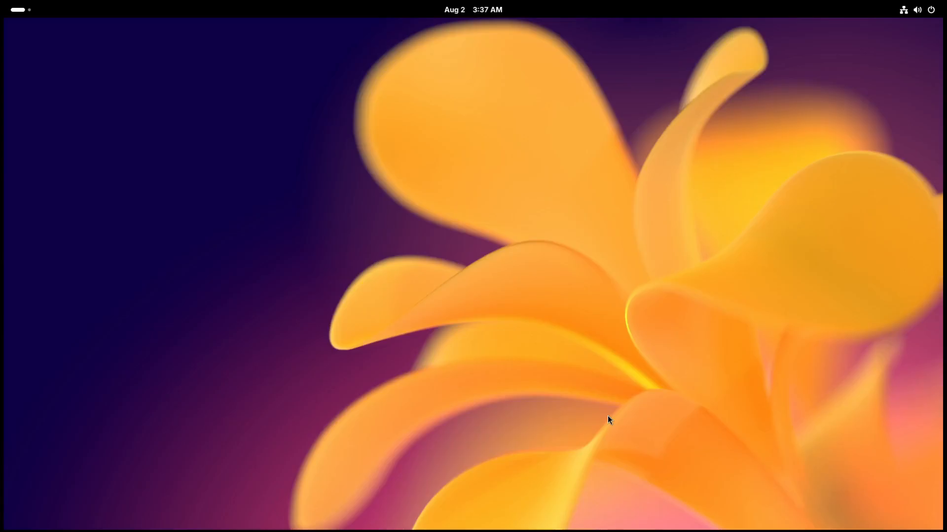
Change the desktop background to the gold-and-black wallpaper with lettering in the Appearance settings.
{"action": "right_click", "coordinate": [416, 366]}
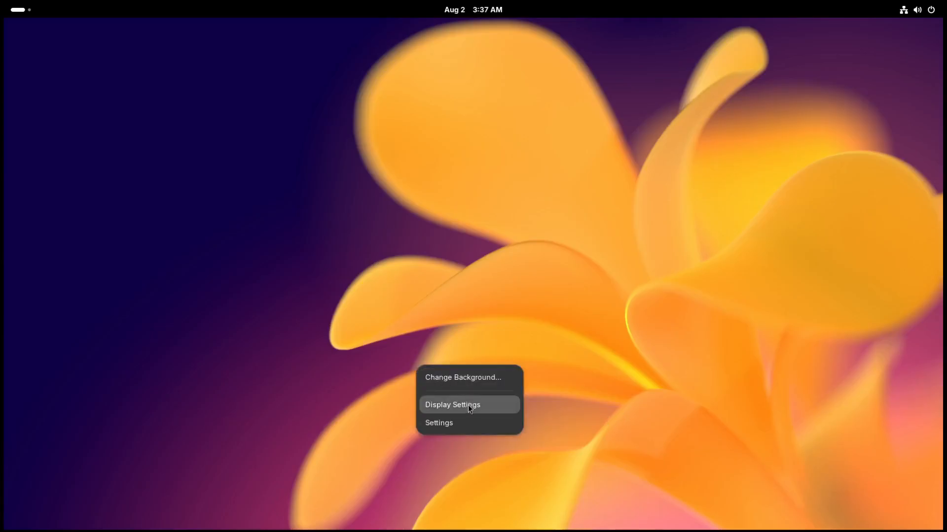
{"action": "left_click", "coordinate": [479, 377]}
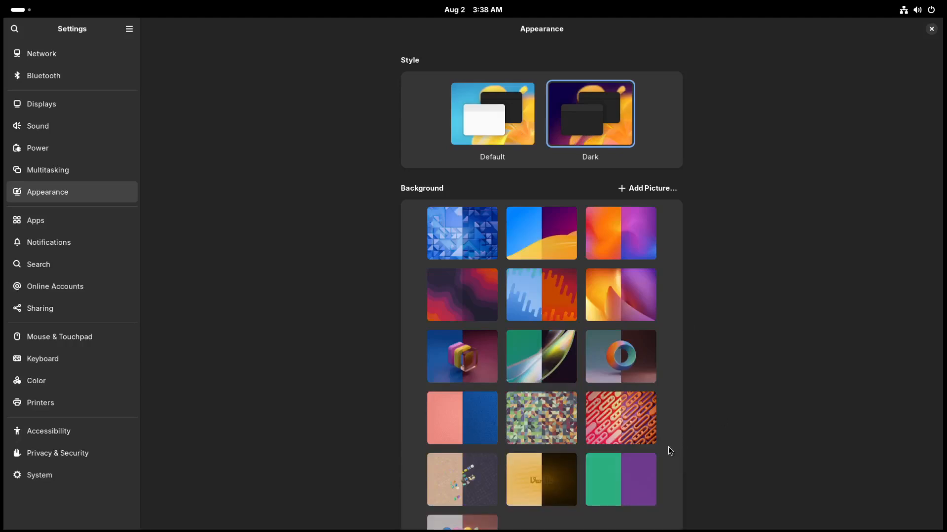
{"action": "scroll", "coordinate": [601, 453], "scroll_direction": "down", "scroll_amount": 2}
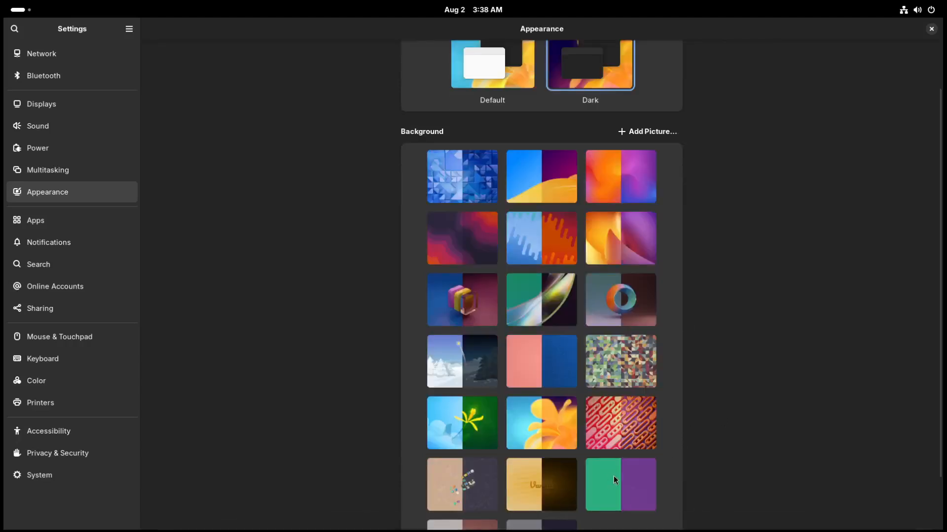
{"action": "scroll", "coordinate": [613, 475], "scroll_direction": "down", "scroll_amount": 2}
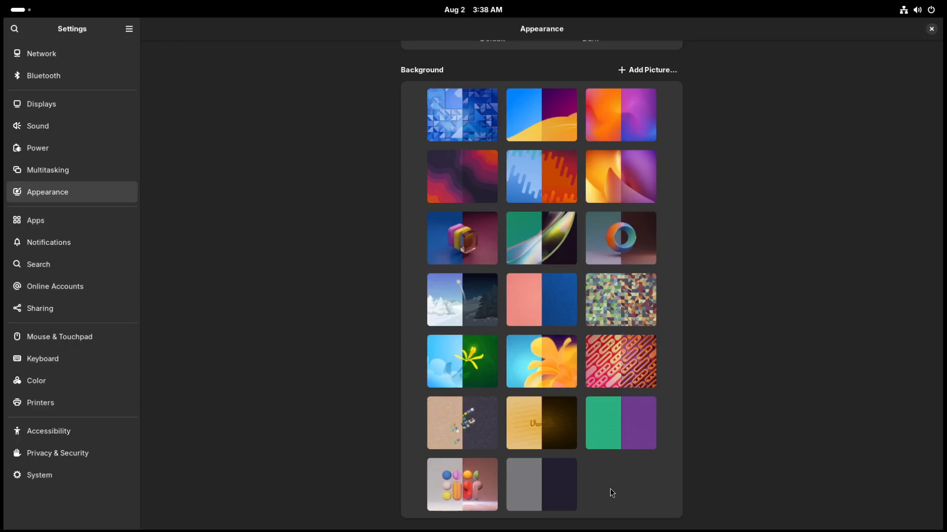
{"action": "left_click", "coordinate": [552, 422]}
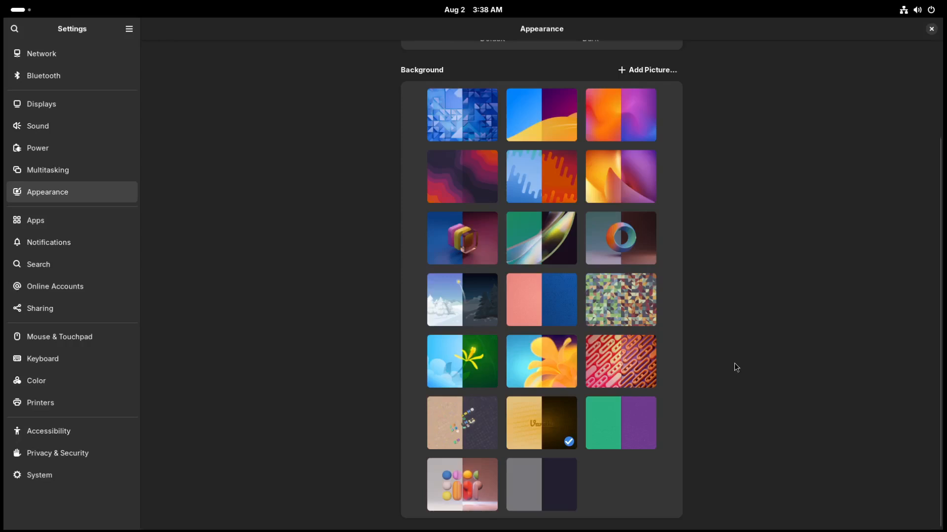
Preview the Default style in the Appearance settings, switch back to Dark, and close the Settings window.
{"action": "scroll", "coordinate": [733, 362], "scroll_direction": "up", "scroll_amount": 5}
{"action": "left_click", "coordinate": [513, 122]}
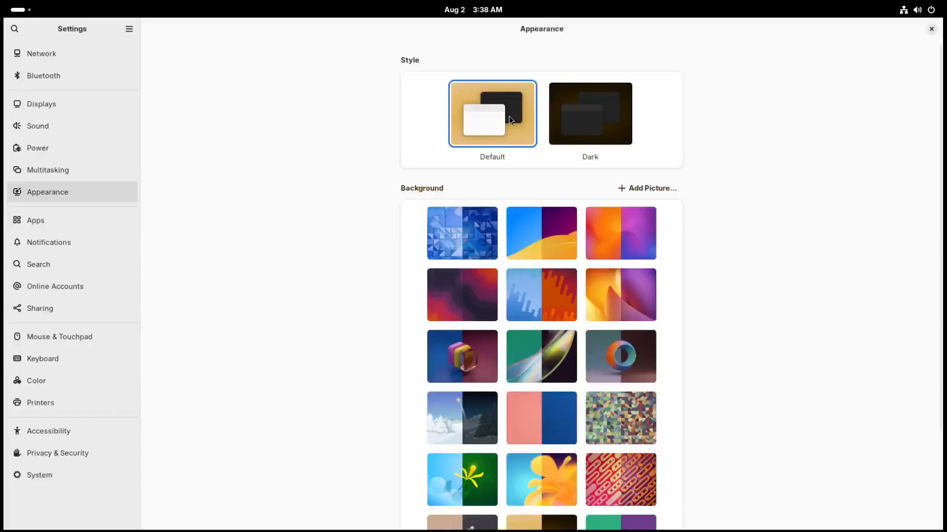
{"action": "left_click", "coordinate": [561, 130]}
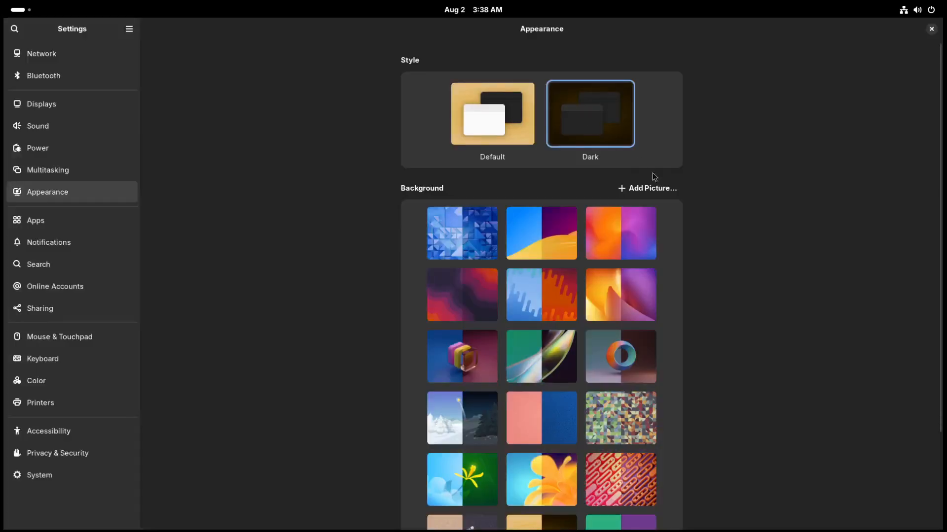
{"action": "left_click", "coordinate": [932, 29]}
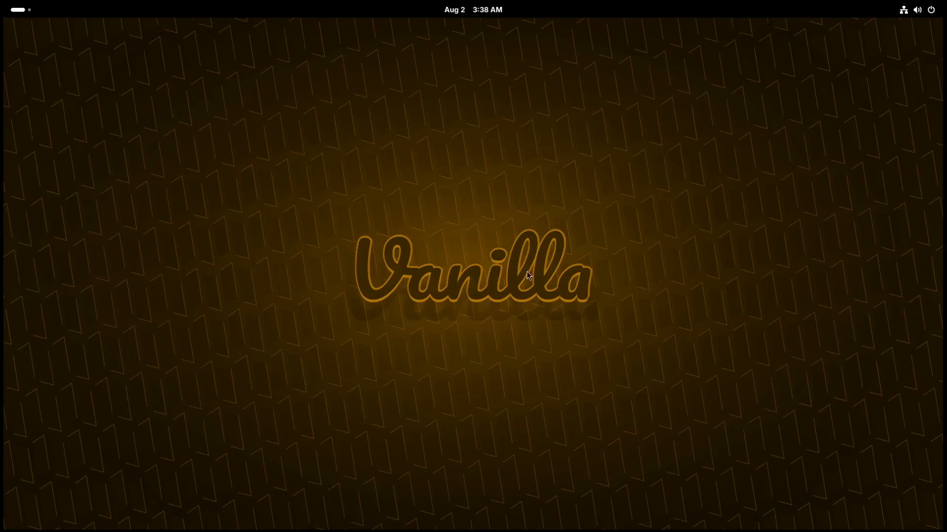
Open Apx from the application grid, view its list of stacks, and return to the subsystems list.
{"action": "right_click", "coordinate": [299, 156]}
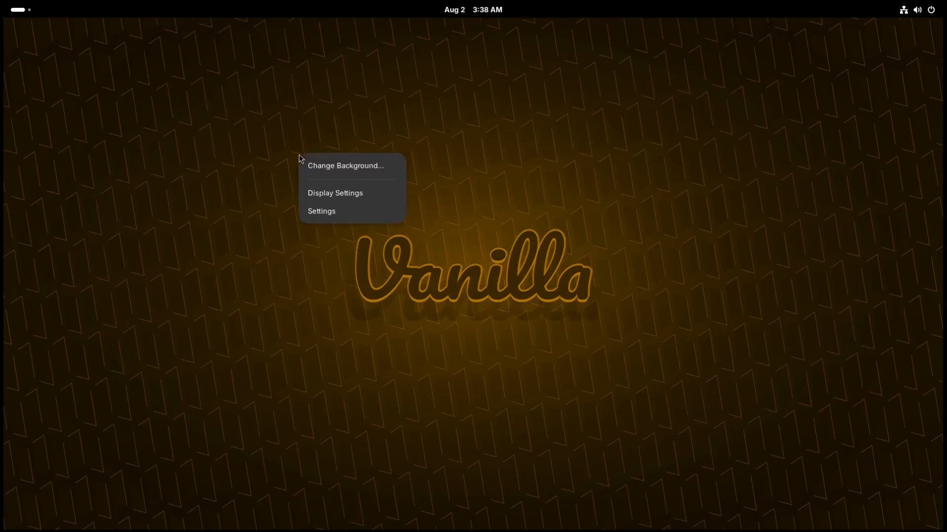
{"action": "left_click", "coordinate": [218, 239]}
{"action": "left_click", "coordinate": [16, 12]}
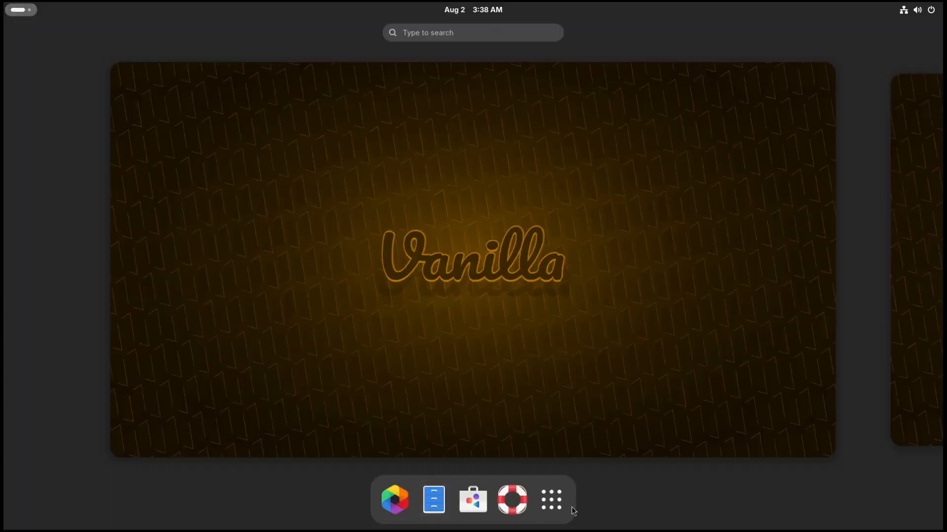
{"action": "left_click", "coordinate": [557, 505]}
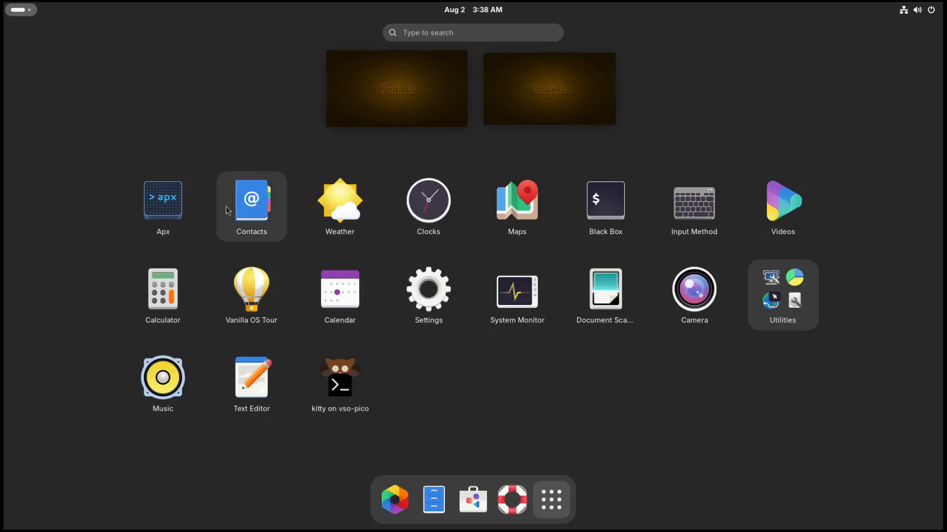
{"action": "left_click", "coordinate": [164, 207]}
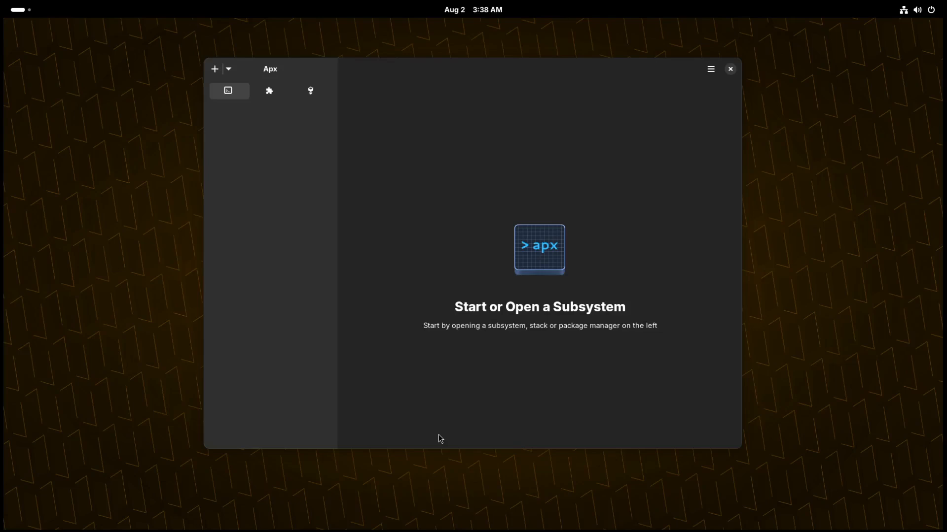
{"action": "left_click", "coordinate": [257, 94]}
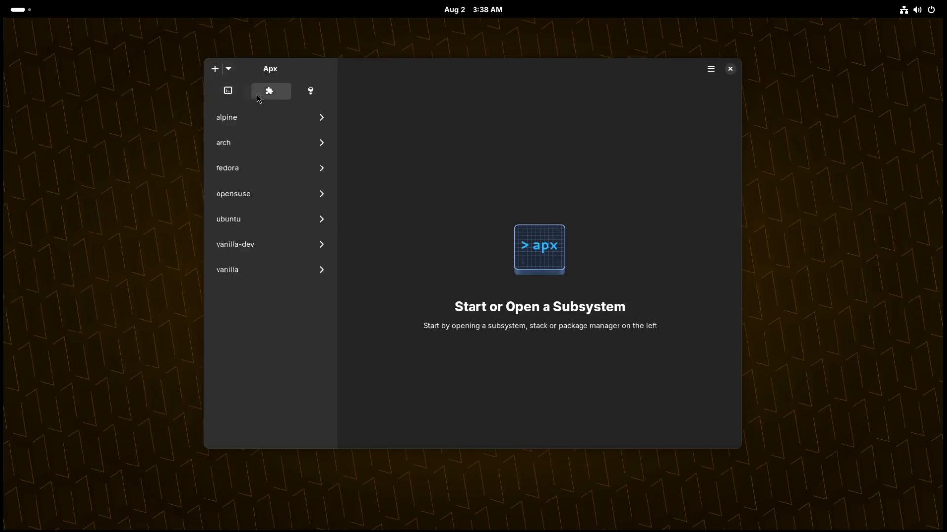
{"action": "left_click", "coordinate": [227, 95]}
View the New Subsystem and New Stack dialogs in Apx, cancelling each without creating anything.
{"action": "left_click", "coordinate": [214, 69]}
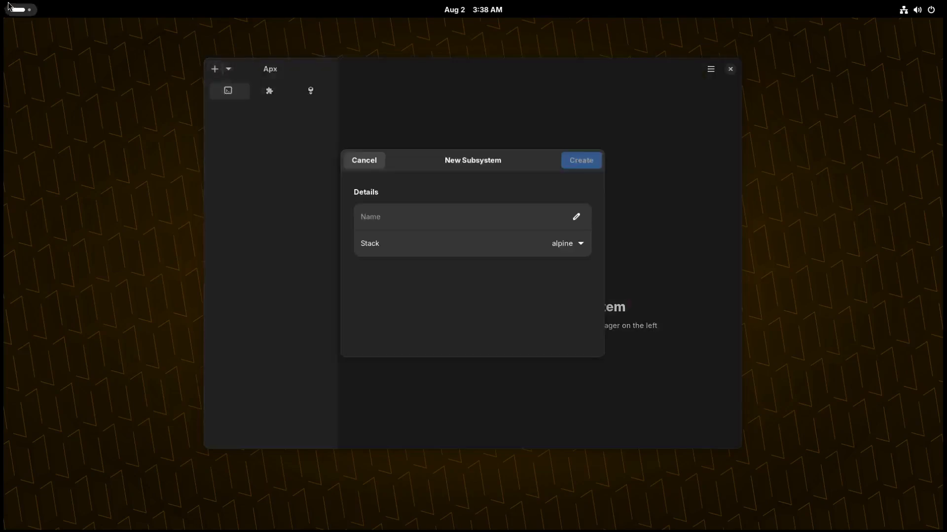
{"action": "left_click", "coordinate": [370, 161]}
{"action": "left_click", "coordinate": [228, 69]}
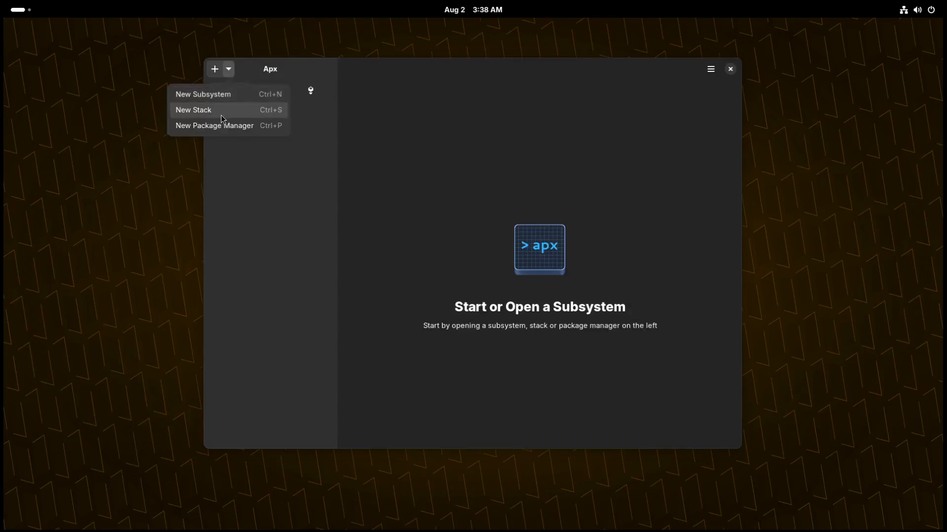
{"action": "left_click", "coordinate": [221, 113]}
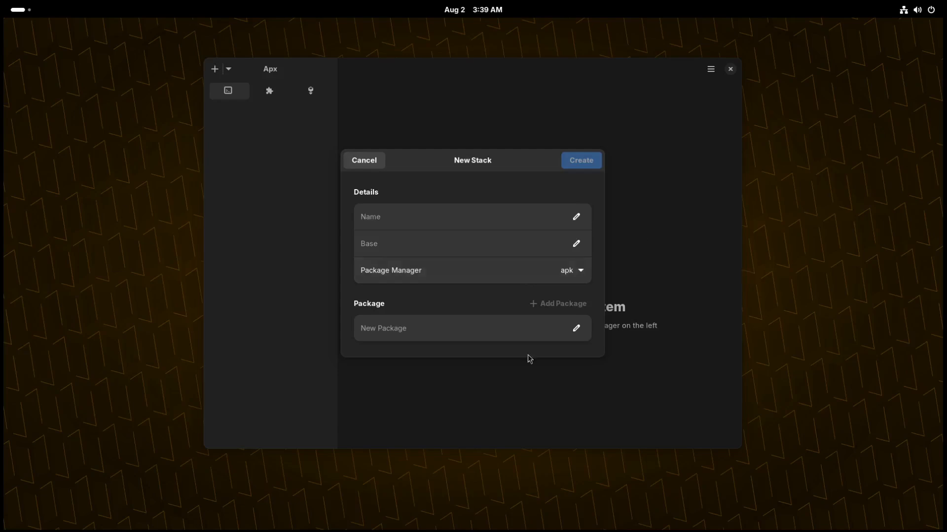
{"action": "left_click", "coordinate": [406, 336]}
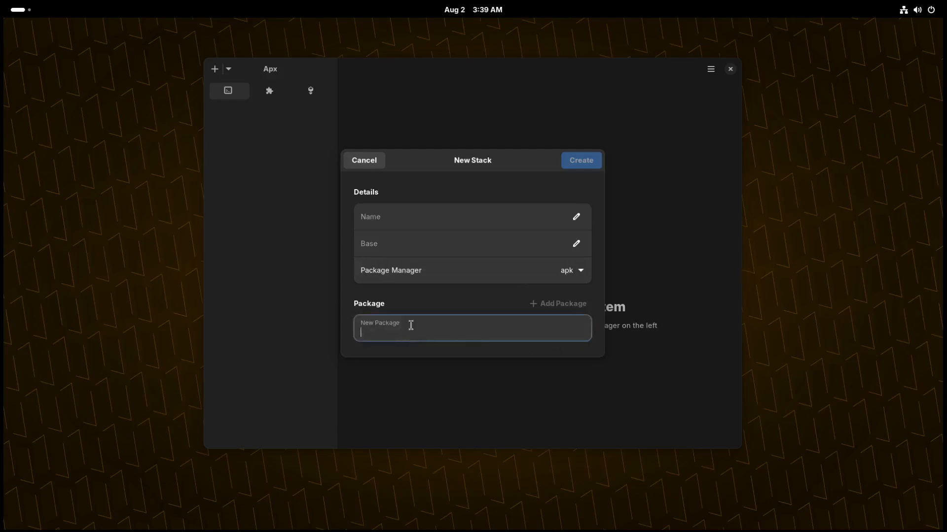
{"action": "left_click", "coordinate": [375, 159]}
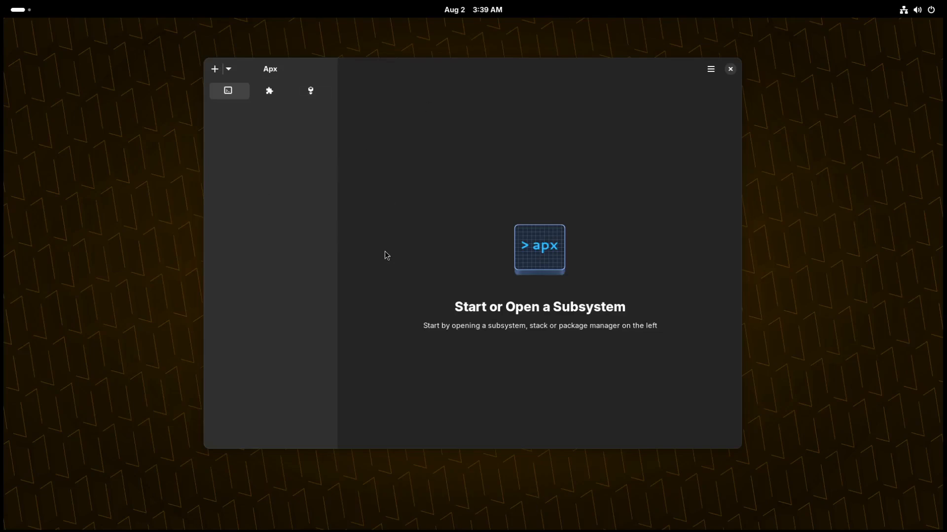
Show the stack choices for a new Apx subsystem, cancel the dialog, and close Apx.
{"action": "left_click", "coordinate": [230, 72]}
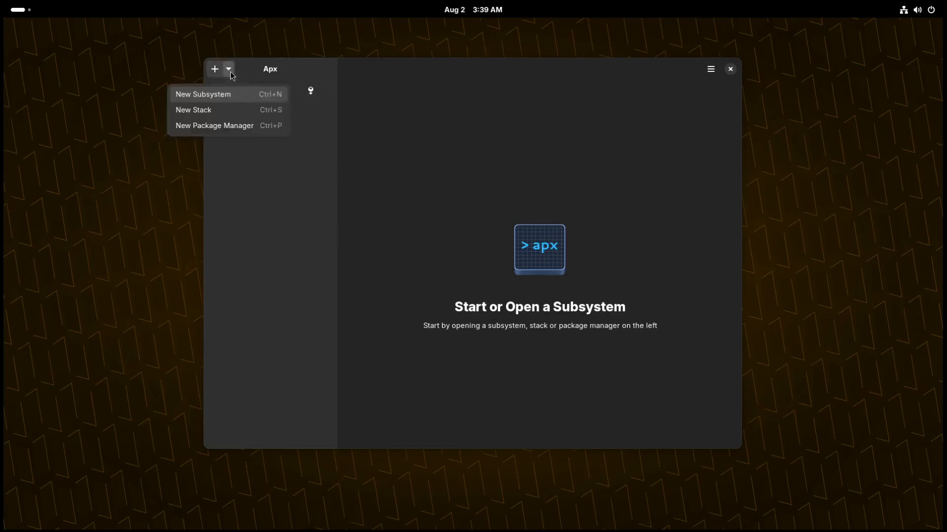
{"action": "left_click", "coordinate": [236, 98]}
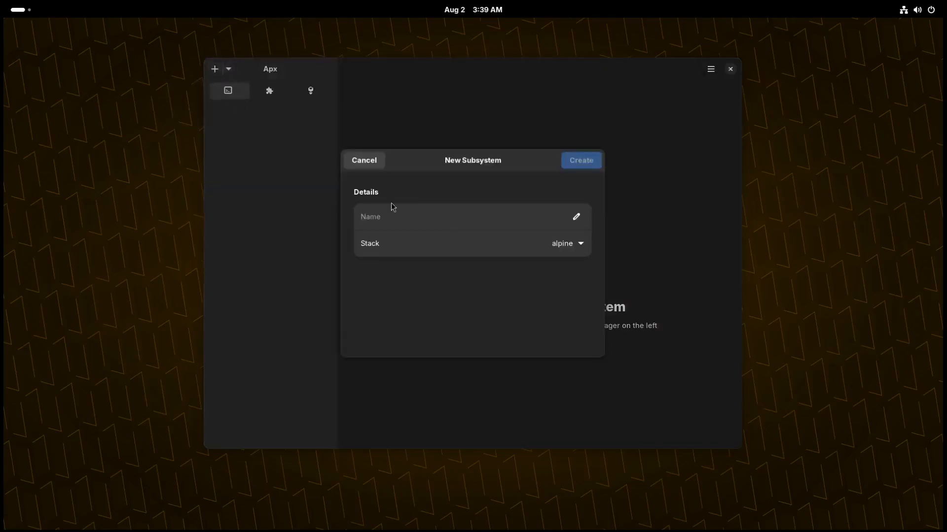
{"action": "left_click", "coordinate": [575, 248]}
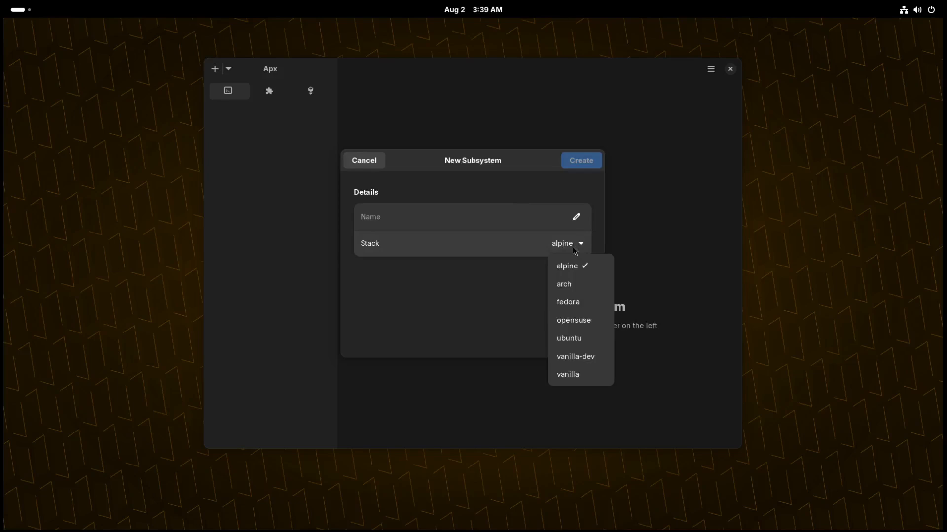
{"action": "left_click", "coordinate": [377, 158]}
{"action": "left_click", "coordinate": [378, 158]}
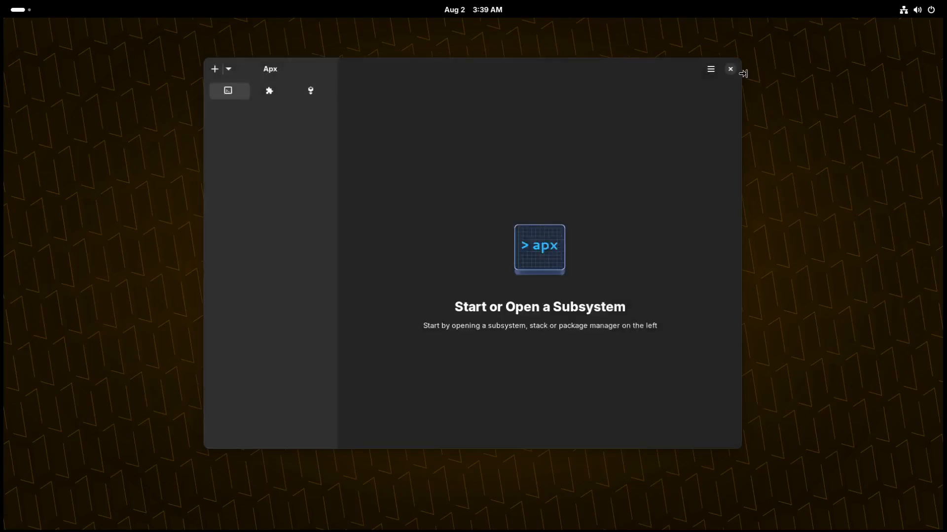
{"action": "left_click", "coordinate": [730, 69]}
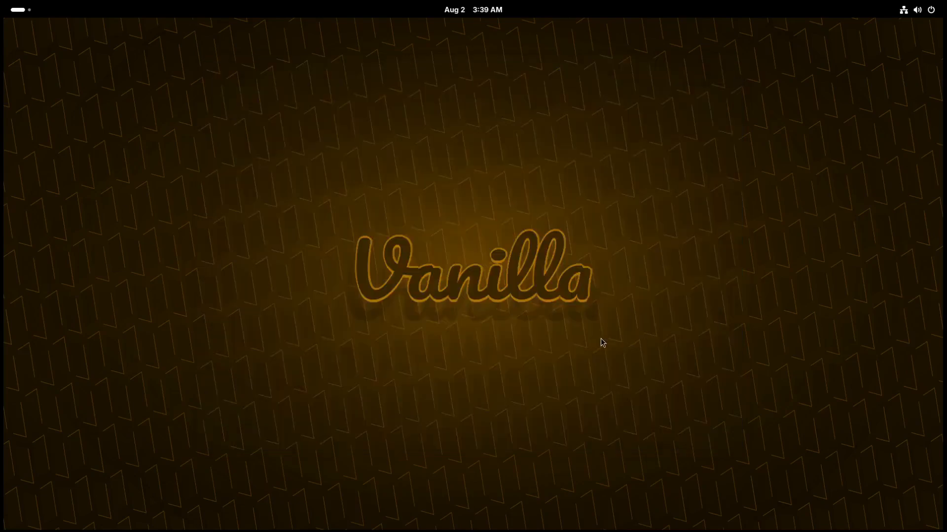
Toggle the Activities overview on and off repeatedly, and switch to the second workspace and back.
{"action": "key", "text": "super"}
{"action": "key", "text": "super"}
{"action": "key", "text": "super"}
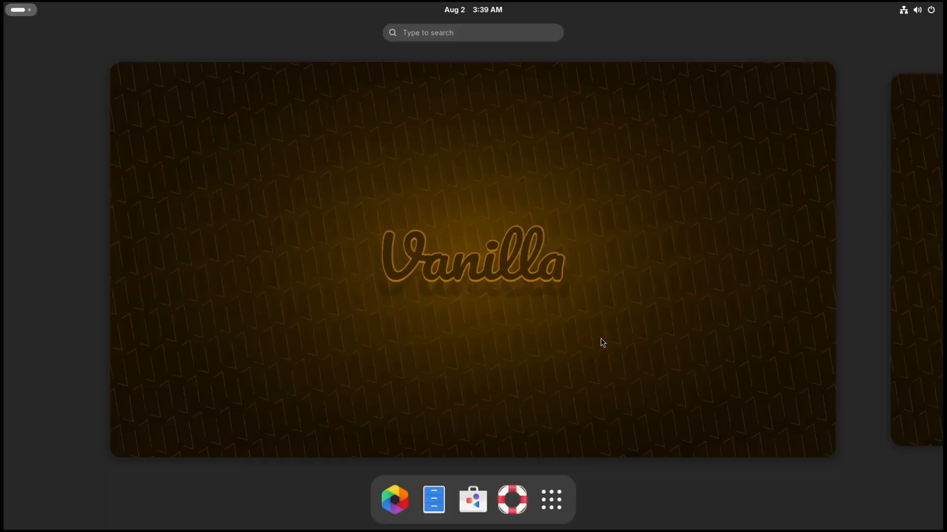
{"action": "key", "text": "super"}
{"action": "key", "text": "super+Page_Down"}
{"action": "key", "text": "super+Page_Up"}
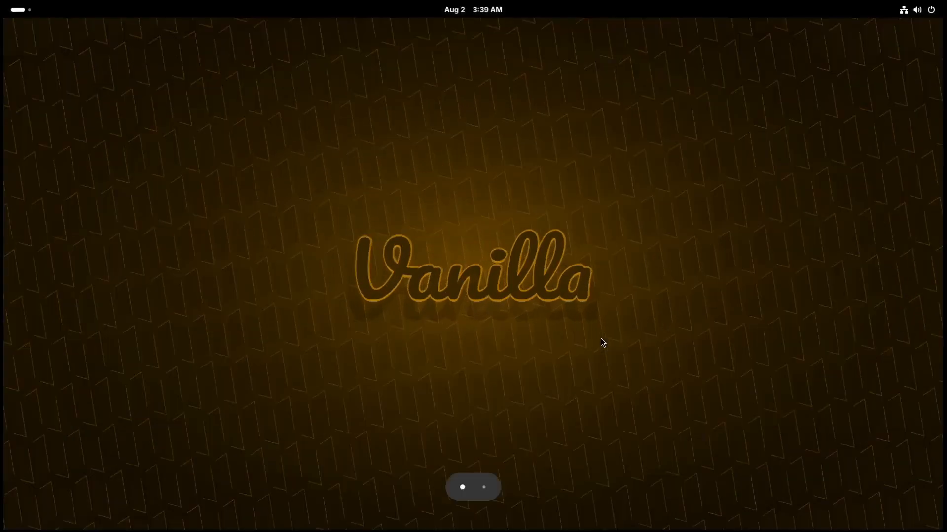
{"action": "key", "text": "super"}
{"action": "key", "text": "super"}
{"action": "key", "text": "super"}
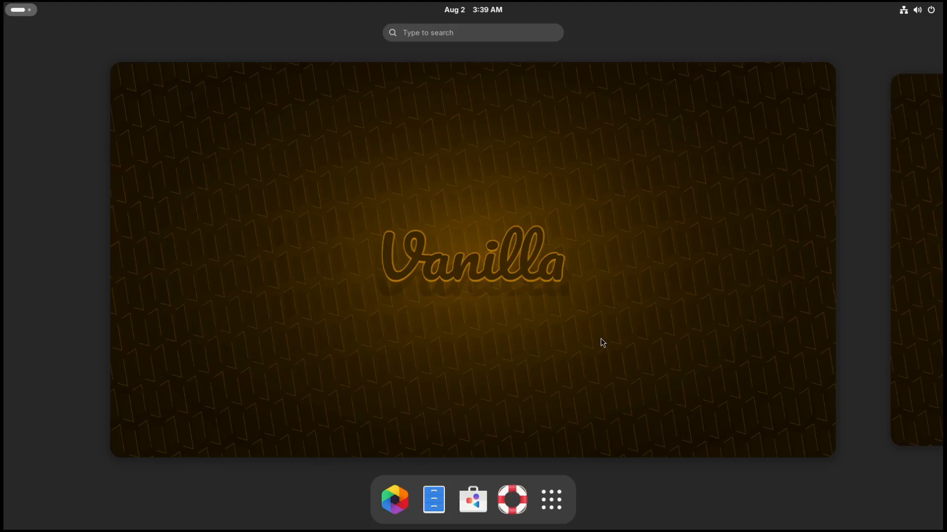
{"action": "key", "text": "super"}
{"action": "key", "text": "super"}
{"action": "key", "text": "super"}
{"action": "key", "text": "super"}
{"action": "key", "text": "super"}
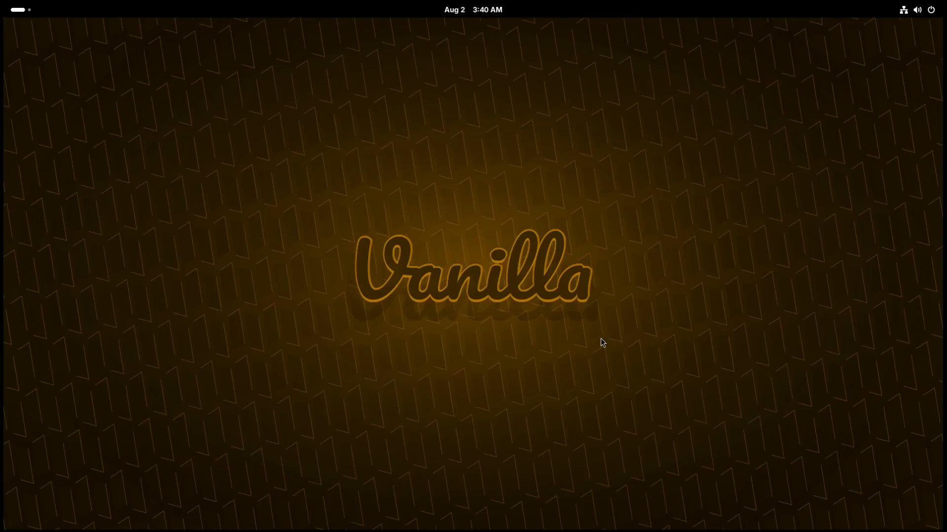
Search the overview for black, launch Black Box, and move its window to the lower middle of the desktop.
{"action": "key", "text": "super"}
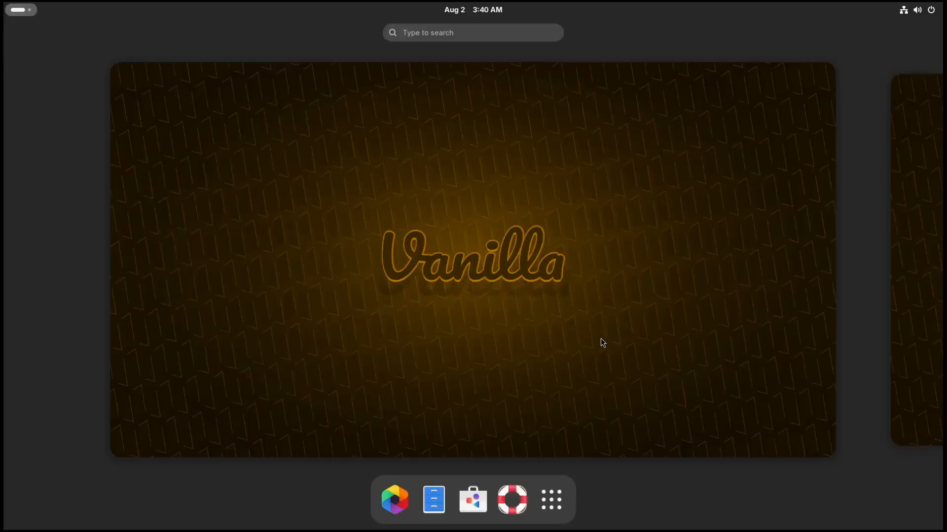
{"action": "type", "text": "black"}
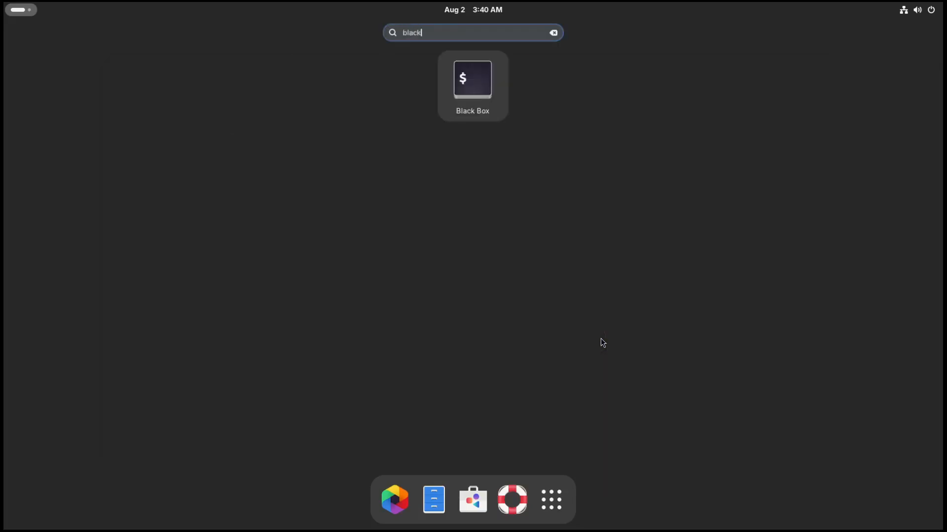
{"action": "key", "text": "Return"}
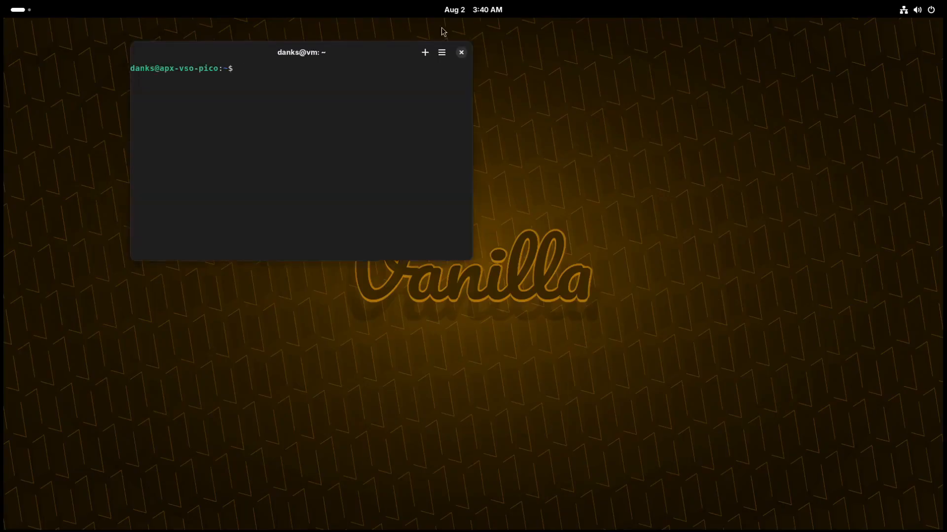
{"action": "left_click_drag", "start_coordinate": [373, 47], "coordinate": [543, 336]}
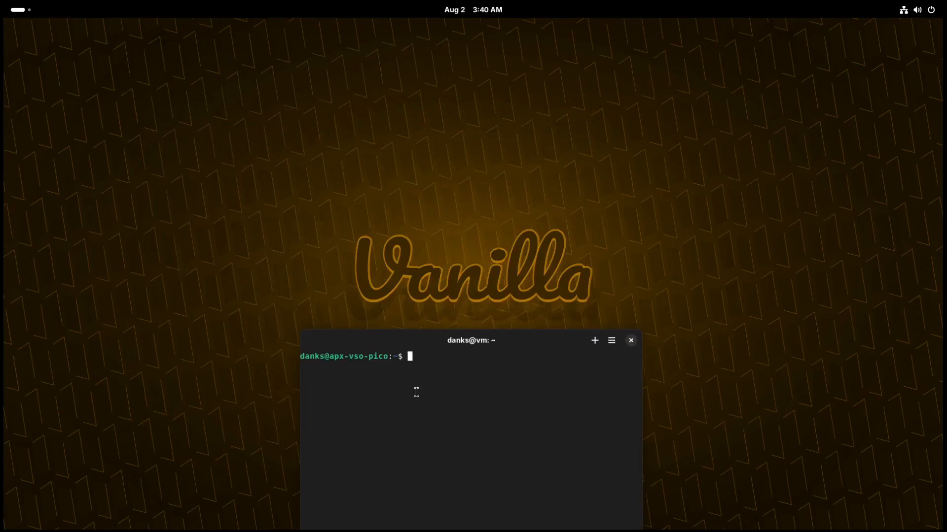
{"action": "left_click_drag", "start_coordinate": [428, 343], "coordinate": [439, 275]}
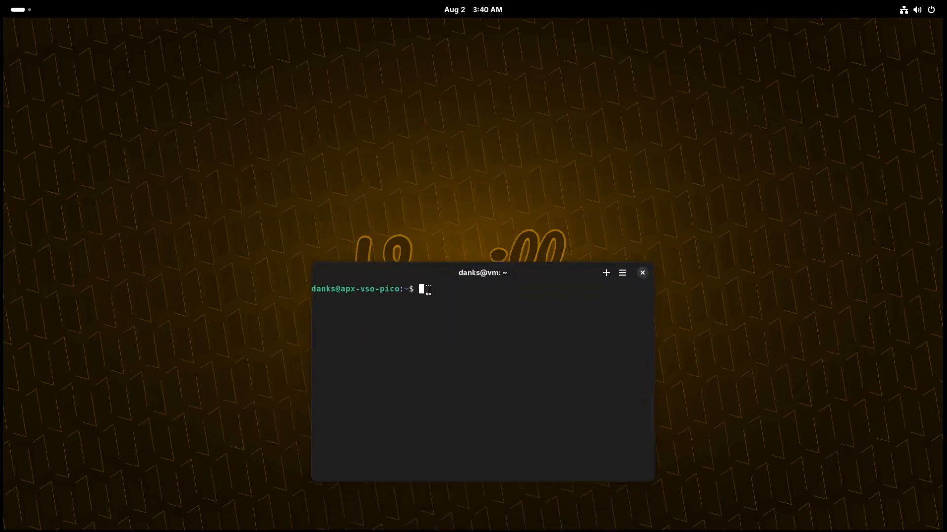
Install neofetch in the terminal with sudo apt install neofetch.
{"action": "type", "text": "sudo apt instla"}
{"action": "key", "text": "BackSpace"}
{"action": "key", "text": "BackSpace"}
{"action": "key", "text": "BackSpace"}
{"action": "type", "text": "a;l;"}
{"action": "key", "text": "BackSpace"}
{"action": "key", "text": "BackSpace"}
{"action": "key", "text": "BackSpace"}
{"action": "type", "text": "ll neofetc"}
{"action": "key", "text": "Return"}
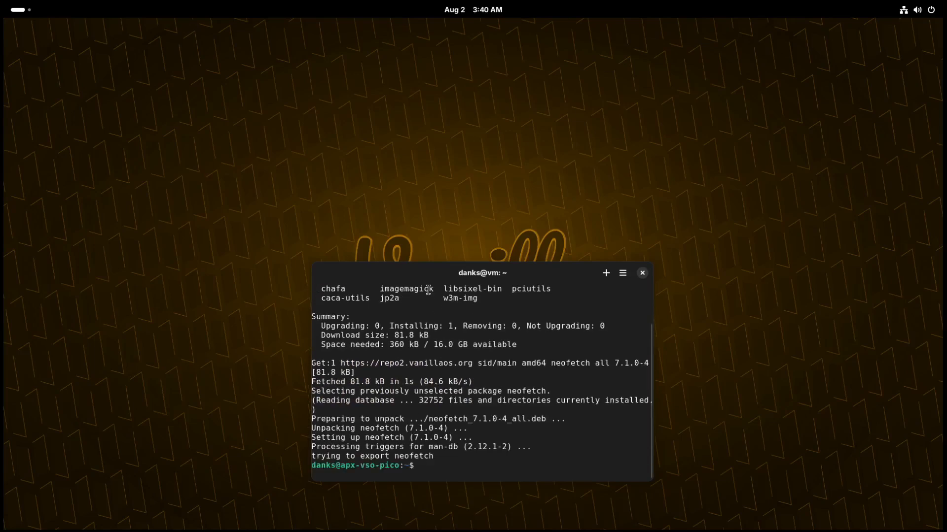
Run neofetch to show the system information, and close the terminal window.
{"action": "type", "text": "neofetch"}
{"action": "key", "text": "Return"}
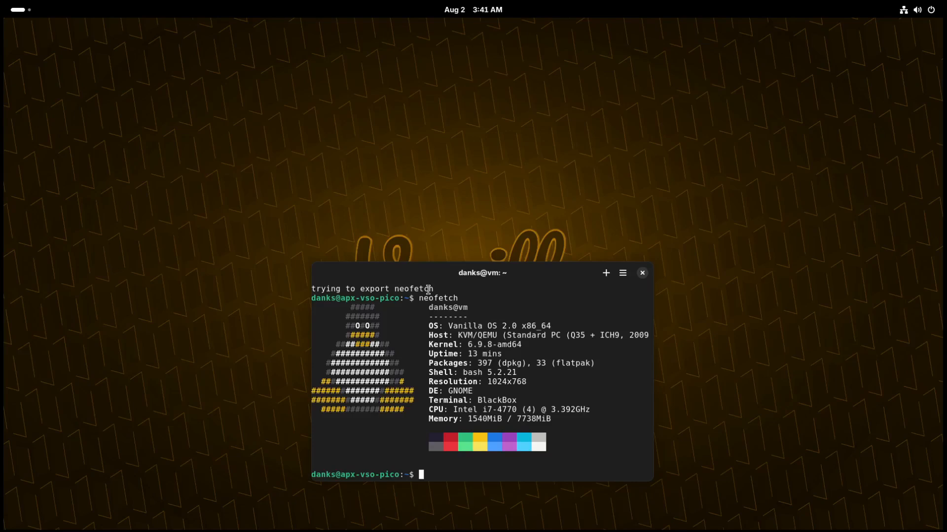
{"action": "left_click", "coordinate": [642, 273]}
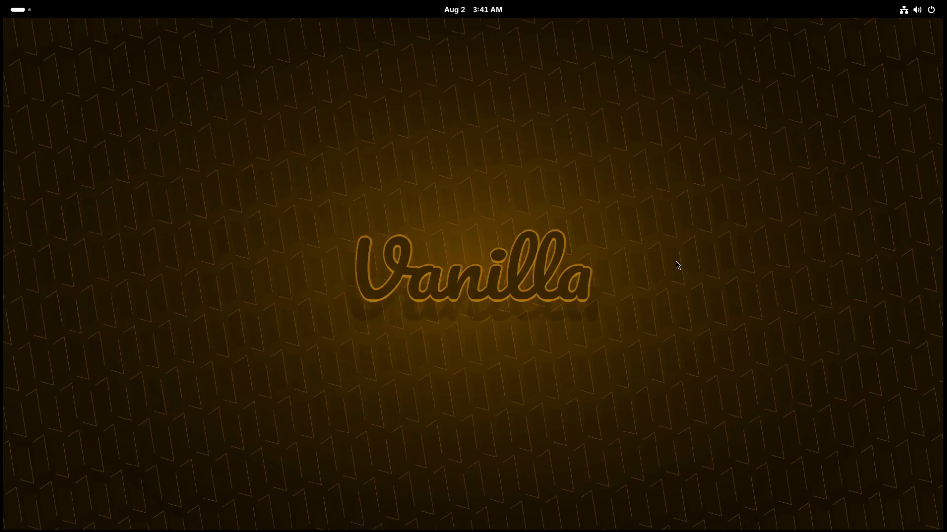
Open the Software application from the dash, browse its Explore page, and close it.
{"action": "key", "text": "super"}
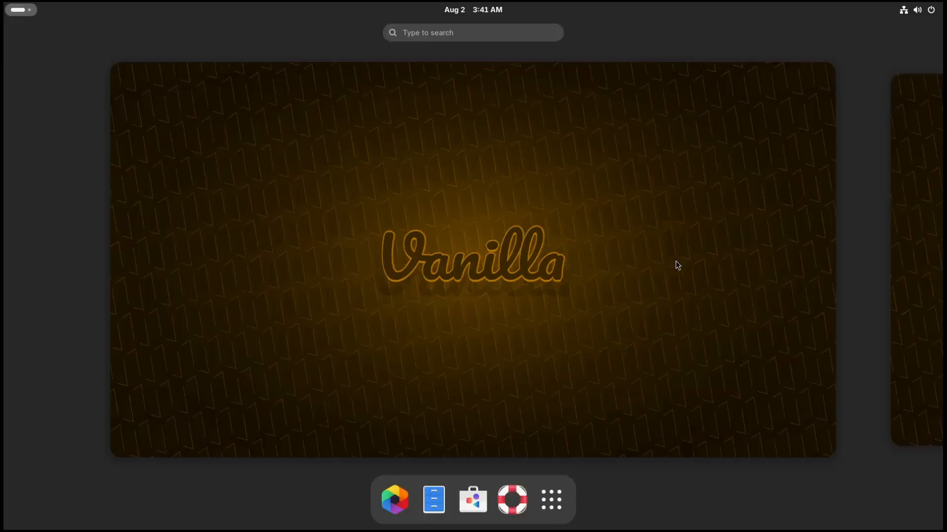
{"action": "left_click", "coordinate": [481, 510]}
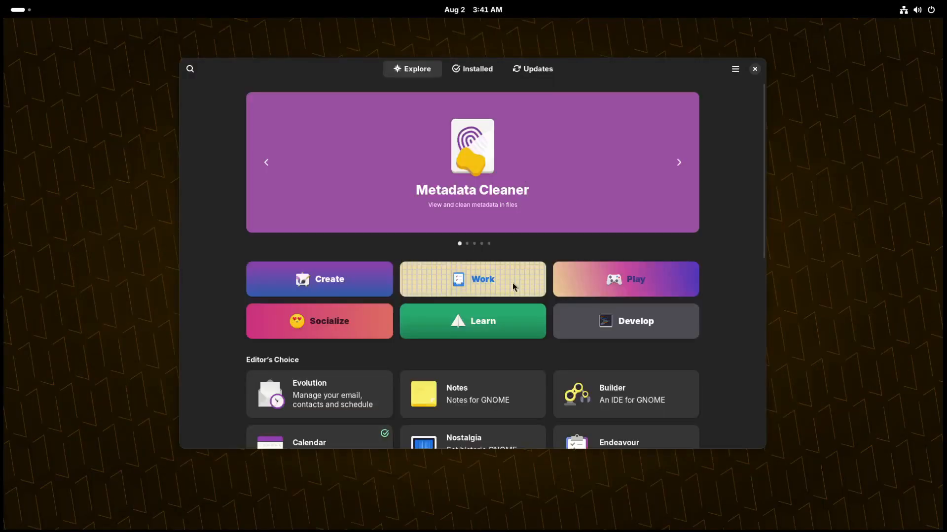
{"action": "scroll", "coordinate": [517, 306], "scroll_direction": "down", "scroll_amount": 10}
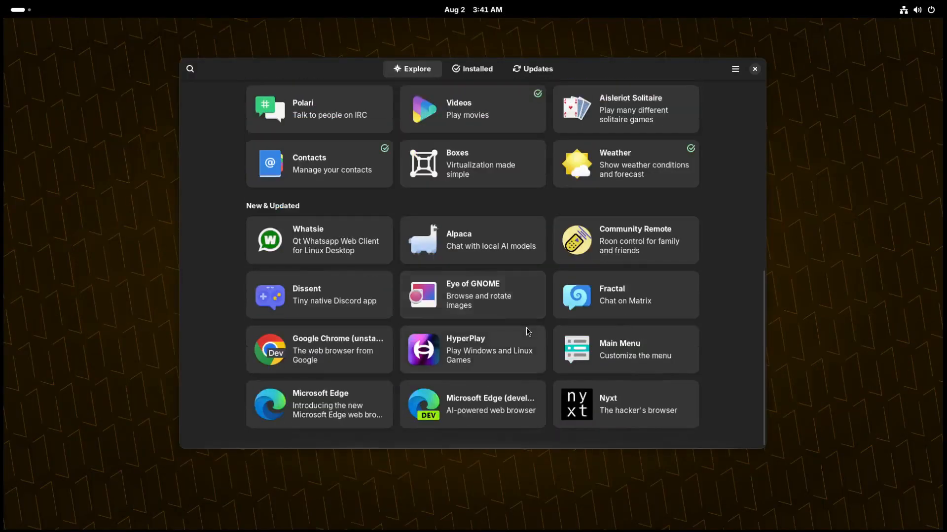
{"action": "scroll", "coordinate": [525, 327], "scroll_direction": "up", "scroll_amount": 10}
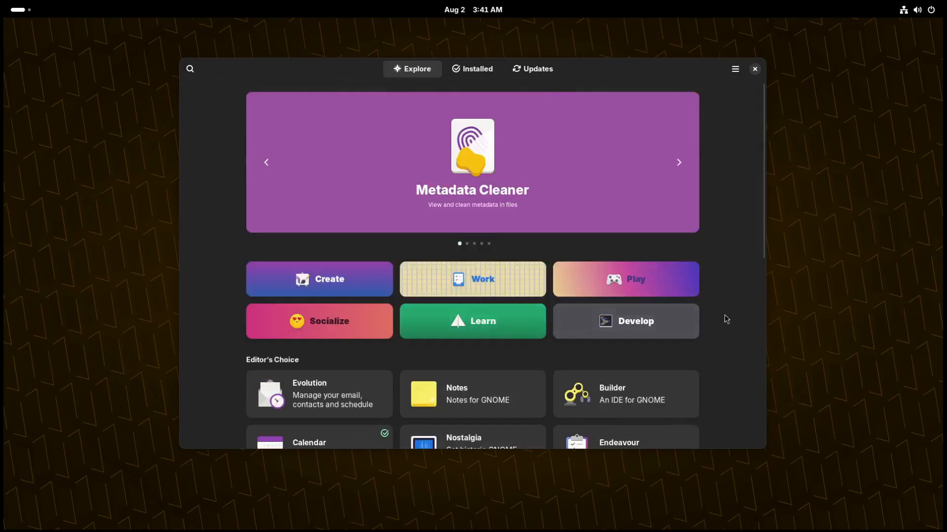
{"action": "left_click", "coordinate": [754, 69]}
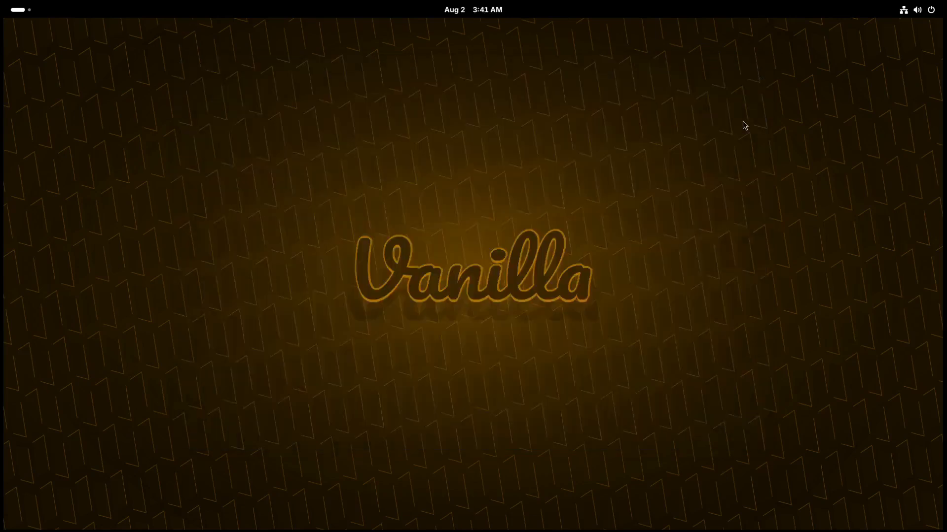
Show the full application grid from the overview, look over the installed applications, and return to the desktop.
{"action": "key", "text": "super"}
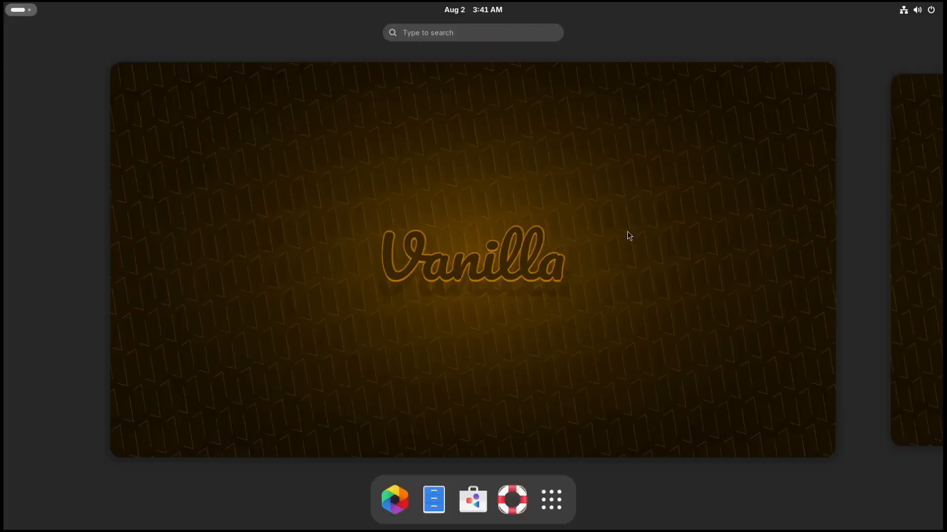
{"action": "left_click", "coordinate": [551, 490]}
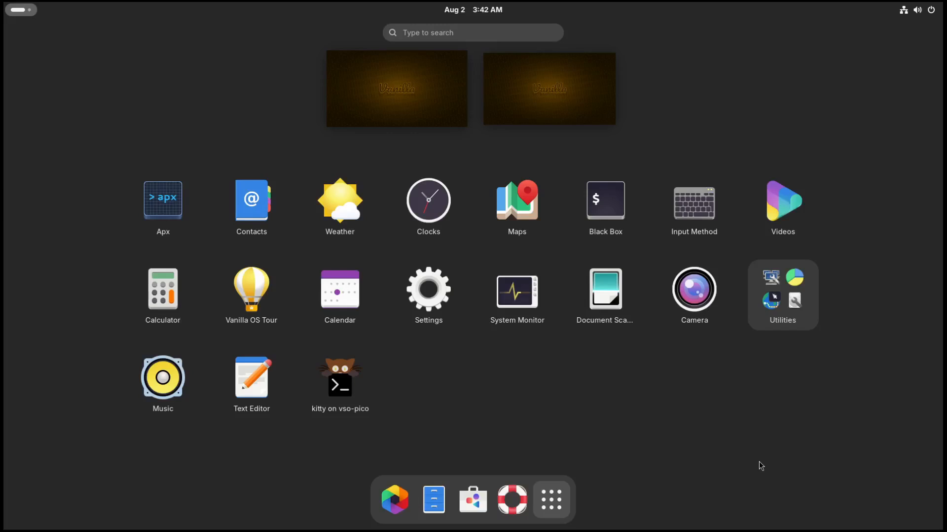
{"action": "key", "text": "super"}
{"action": "key", "text": "super"}
{"action": "key", "text": "super"}
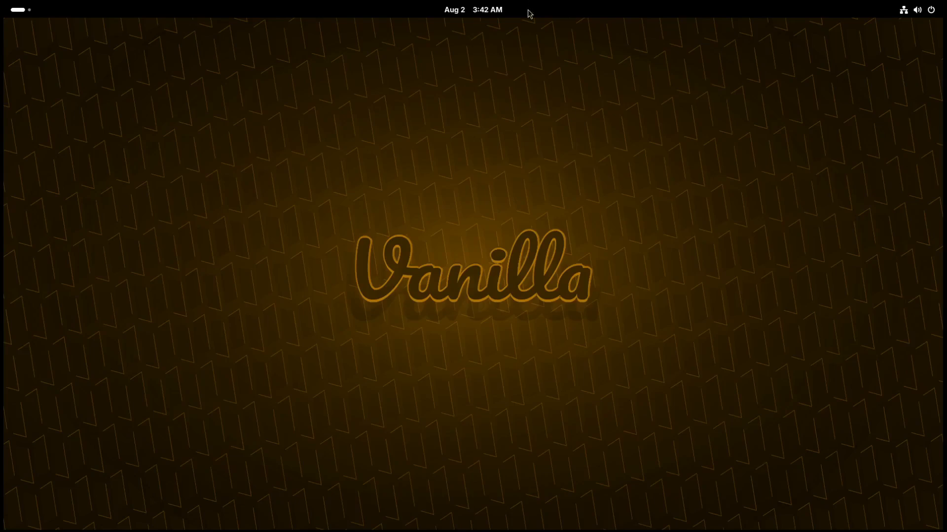
Exit the virtual machine's full-screen view, cycle through the open host windows, and switch to host workspace 2.
{"action": "key", "text": "super"}
{"action": "left_click", "coordinate": [466, 11]}
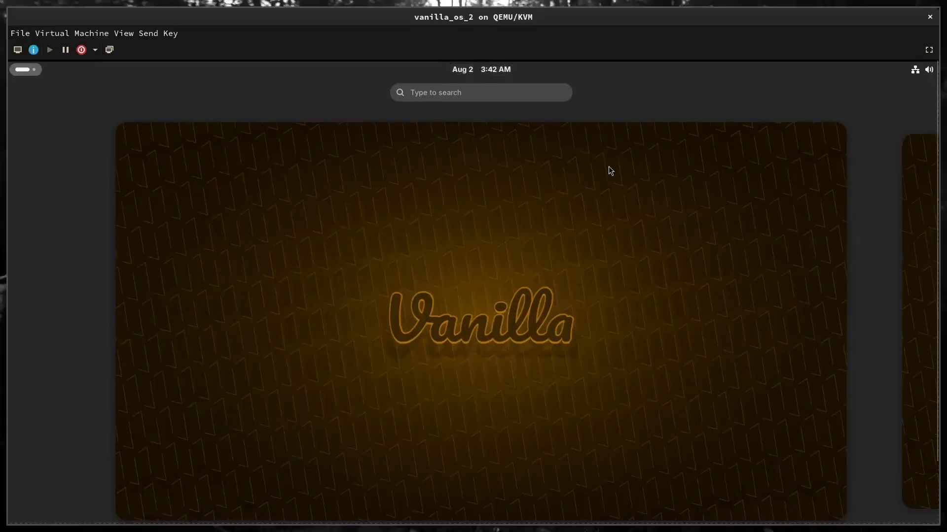
{"action": "key", "text": "alt+Tab"}
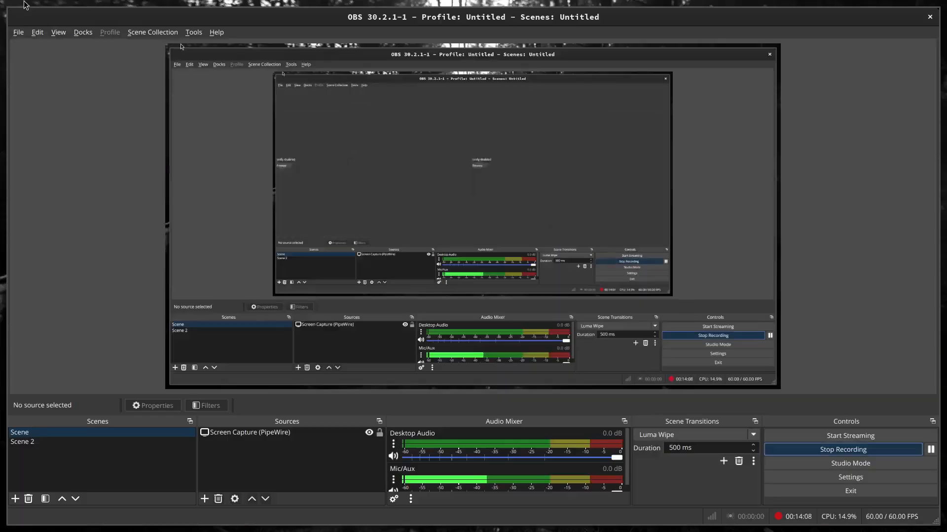
{"action": "key", "text": "alt+Tab"}
{"action": "key", "text": "alt+Tab"}
{"action": "key", "text": "super+2"}
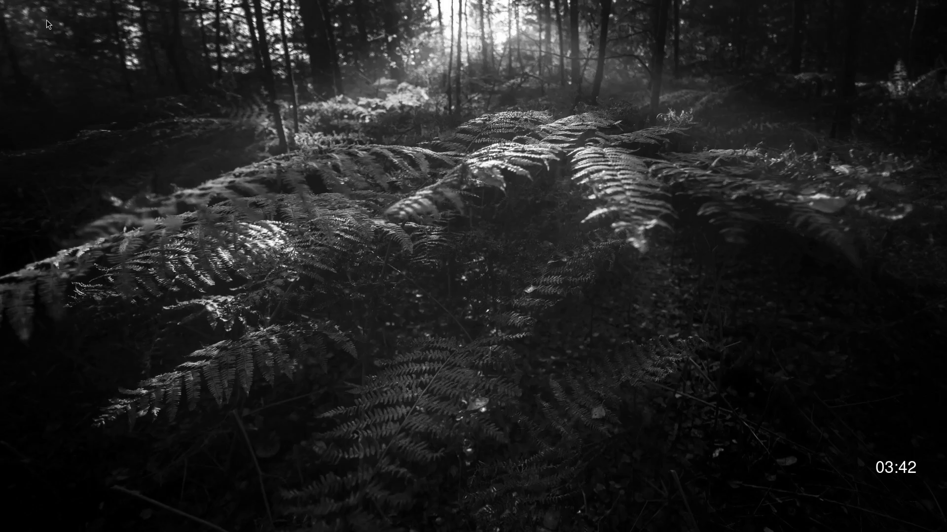